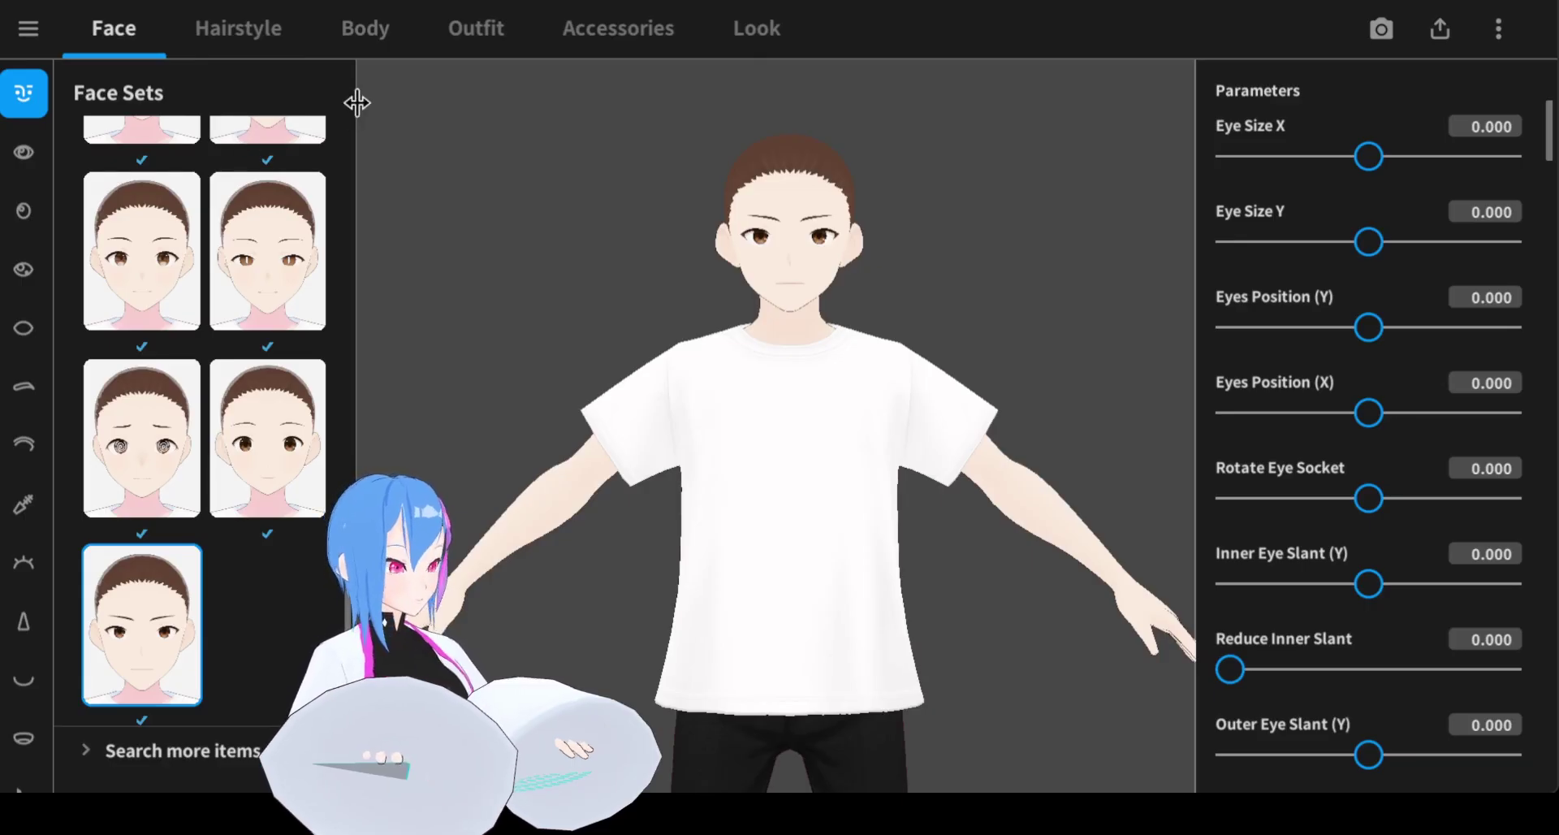
Set the body's Head Size to about -0.458 and Head Width to -1.000, then check the model from an angle.
{"action": "left_click", "coordinate": [367, 40]}
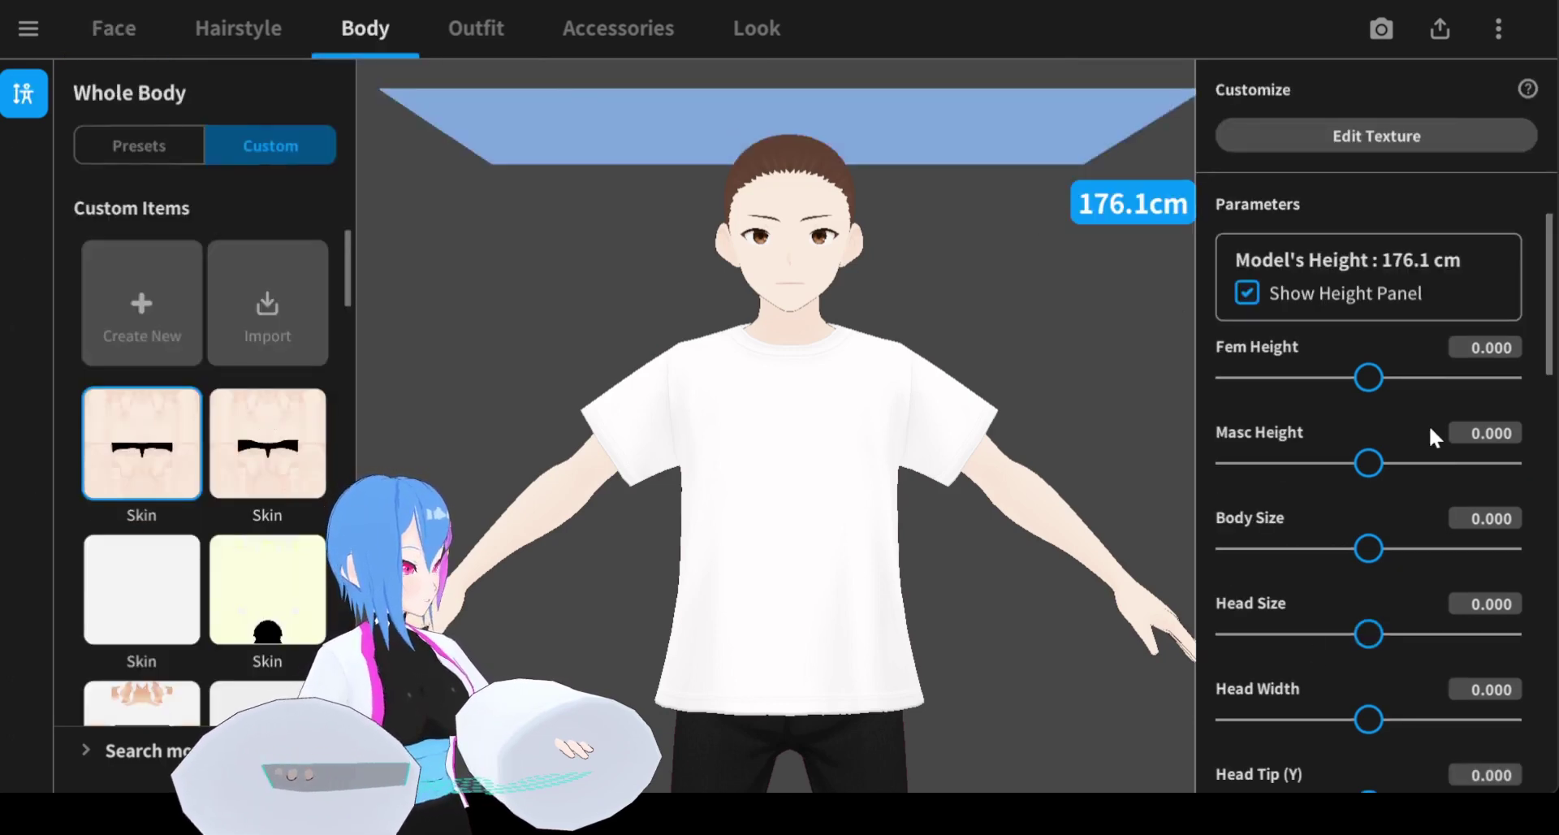
{"action": "scroll", "coordinate": [1526, 341], "scroll_direction": "down", "scroll_amount": 3}
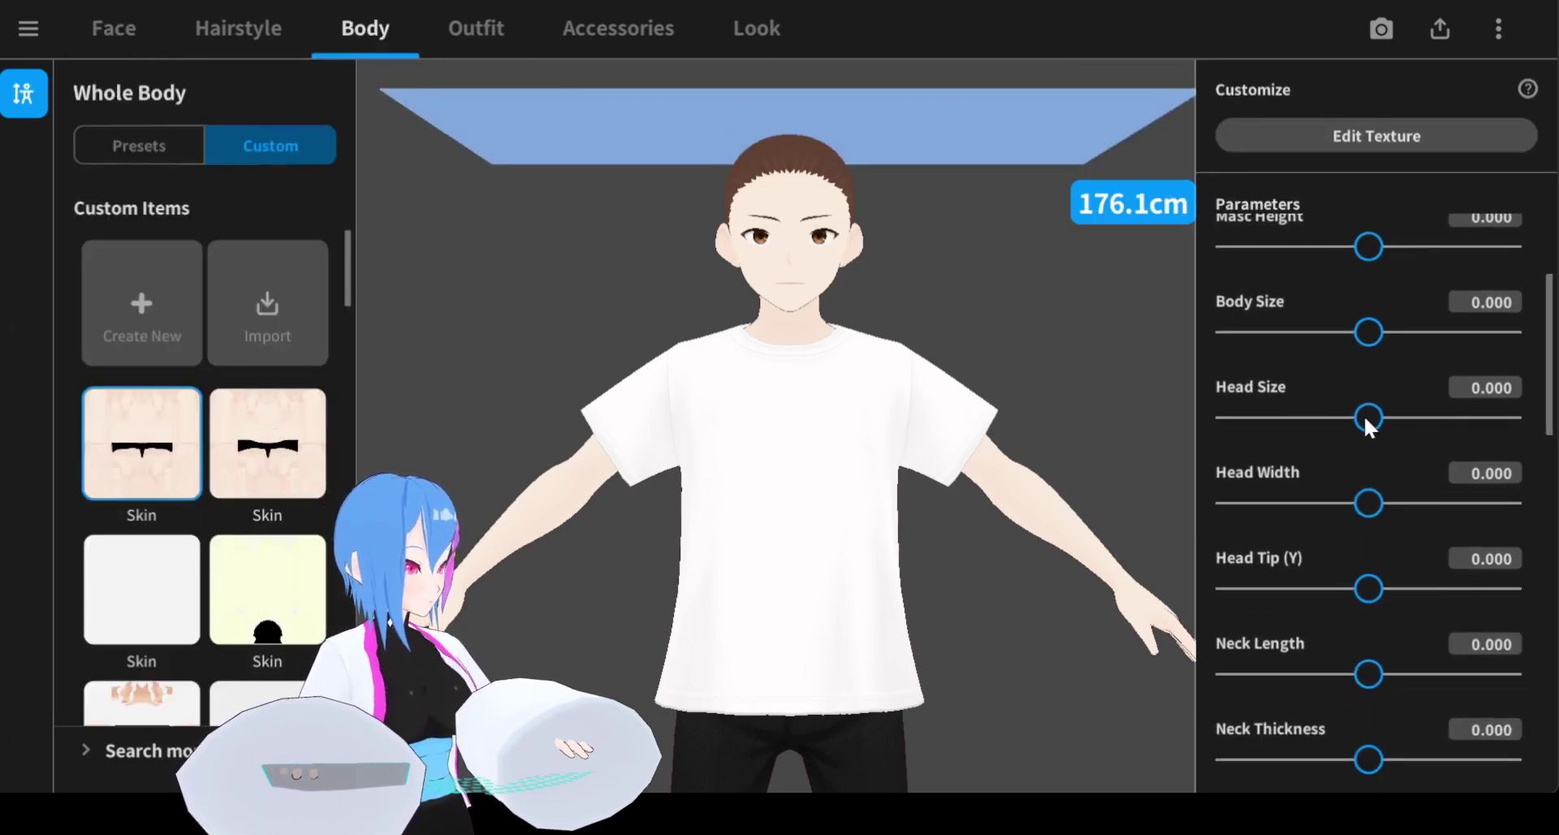
{"action": "left_click_drag", "start_coordinate": [1363, 416], "coordinate": [1302, 428]}
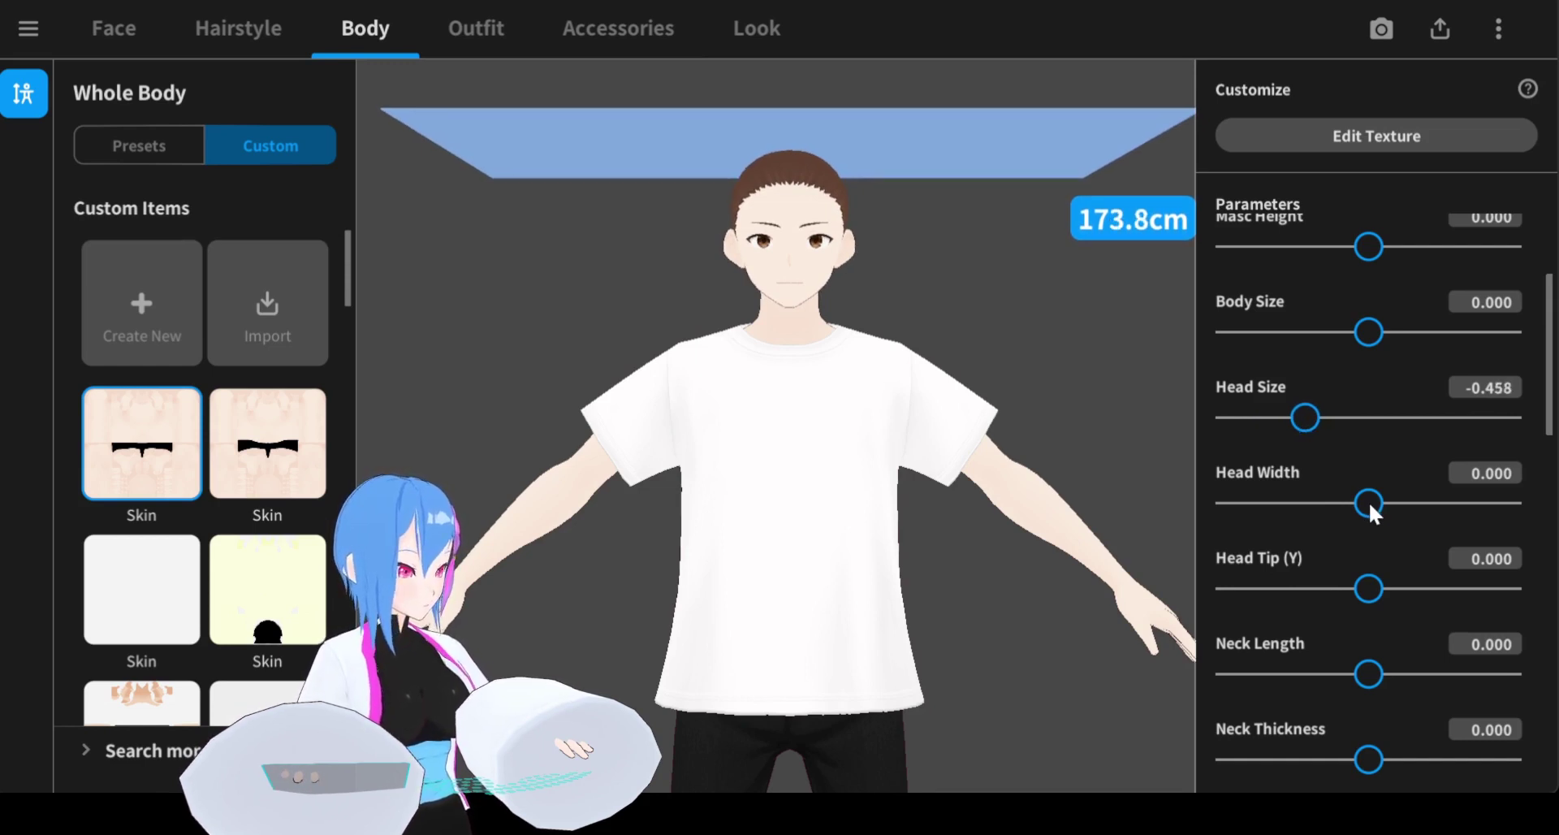
{"action": "left_click_drag", "start_coordinate": [1369, 504], "coordinate": [1133, 492]}
{"action": "mouse_move", "coordinate": [954, 428]}
{"action": "left_mouse_down"}
{"action": "mouse_move", "coordinate": [815, 437]}
{"action": "mouse_move", "coordinate": [972, 442]}
{"action": "left_mouse_up"}
{"action": "right_click_drag", "start_coordinate": [972, 440], "coordinate": [962, 442]}
{"action": "middle_click_drag", "start_coordinate": [962, 442], "coordinate": [962, 364]}
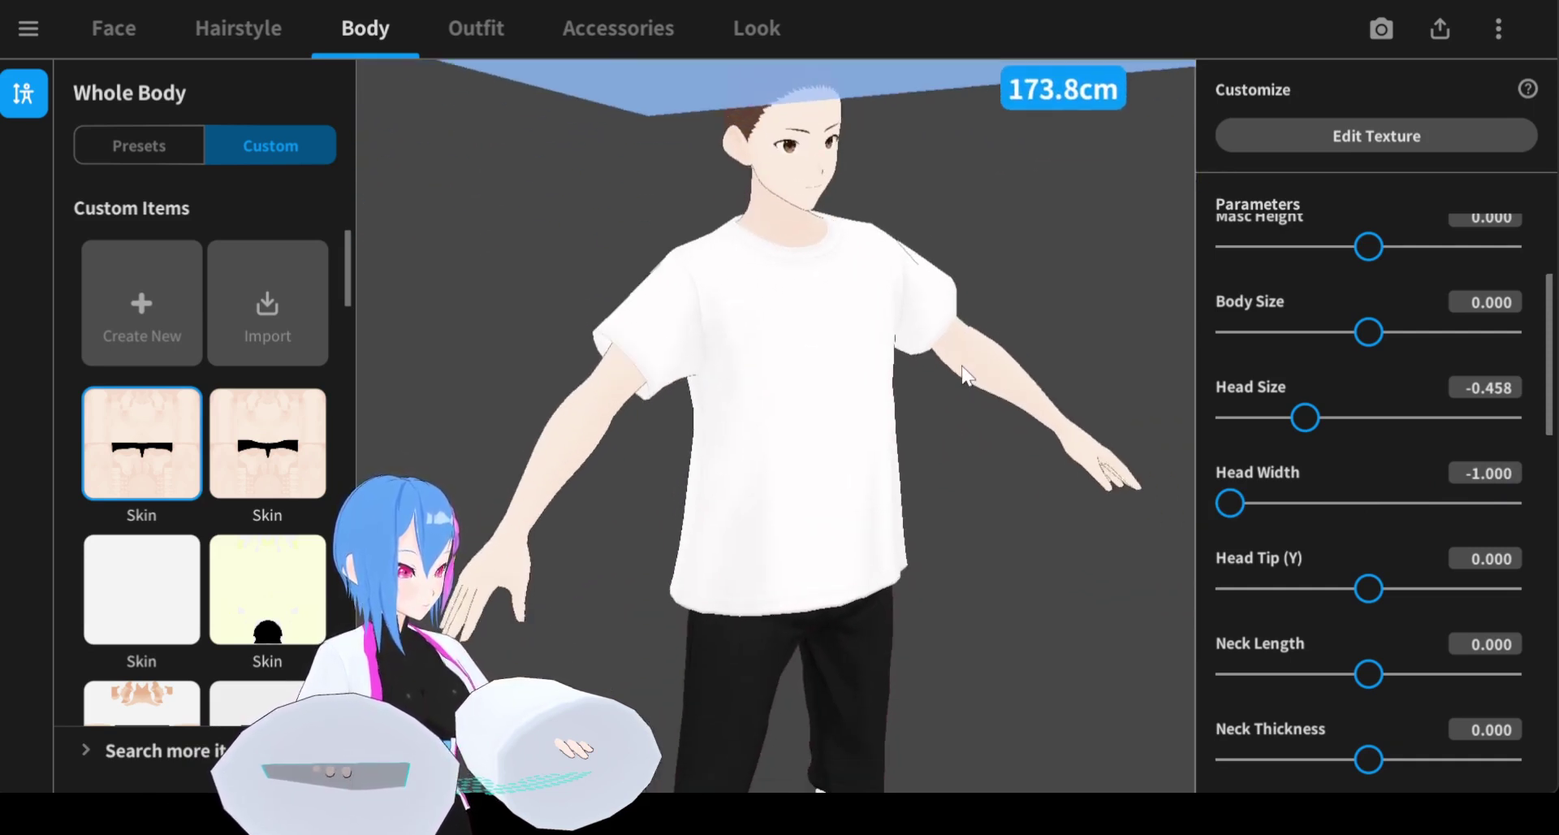
{"action": "left_click_drag", "start_coordinate": [898, 380], "coordinate": [824, 532]}
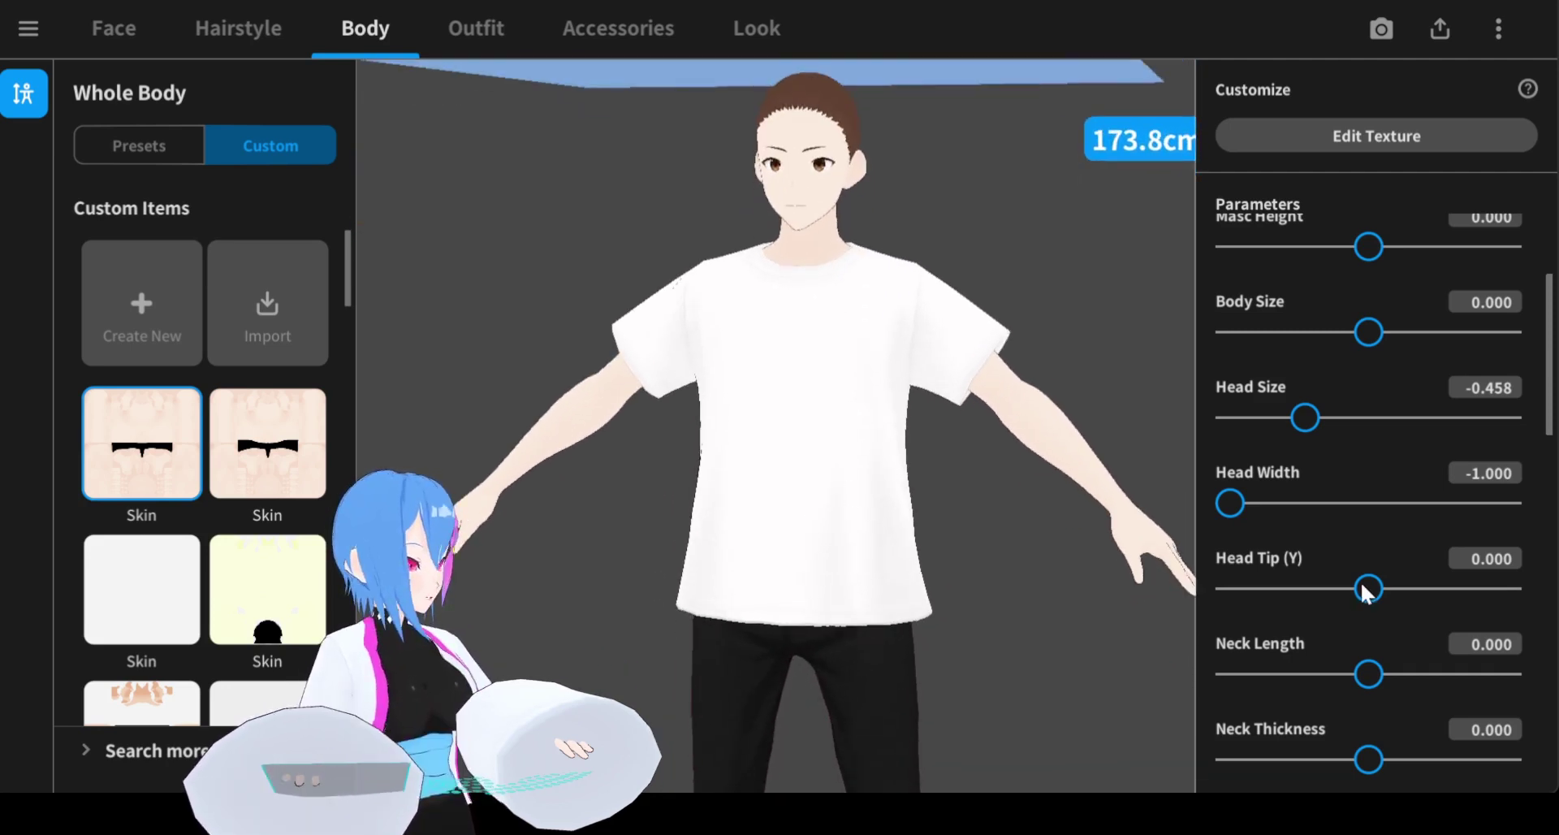
Raise the body's Head Tip (Y) parameter to 1.000.
{"action": "middle_click_drag", "start_coordinate": [920, 331], "coordinate": [911, 406]}
{"action": "scroll", "coordinate": [912, 393], "scroll_direction": "up", "scroll_amount": 3}
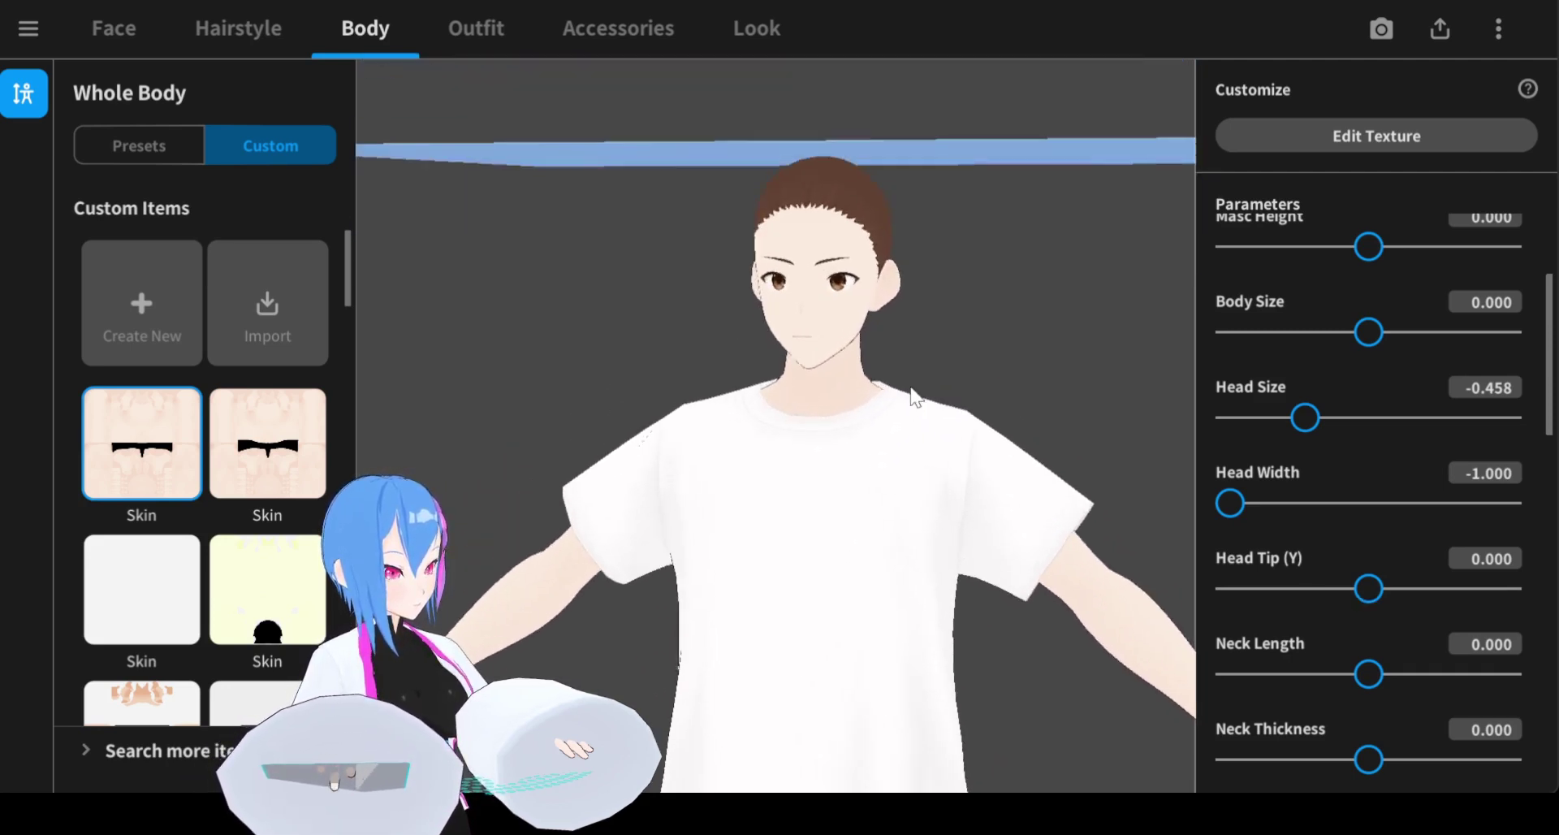
{"action": "right_click_drag", "start_coordinate": [913, 393], "coordinate": [843, 288]}
{"action": "scroll", "coordinate": [926, 396], "scroll_direction": "up", "scroll_amount": 2}
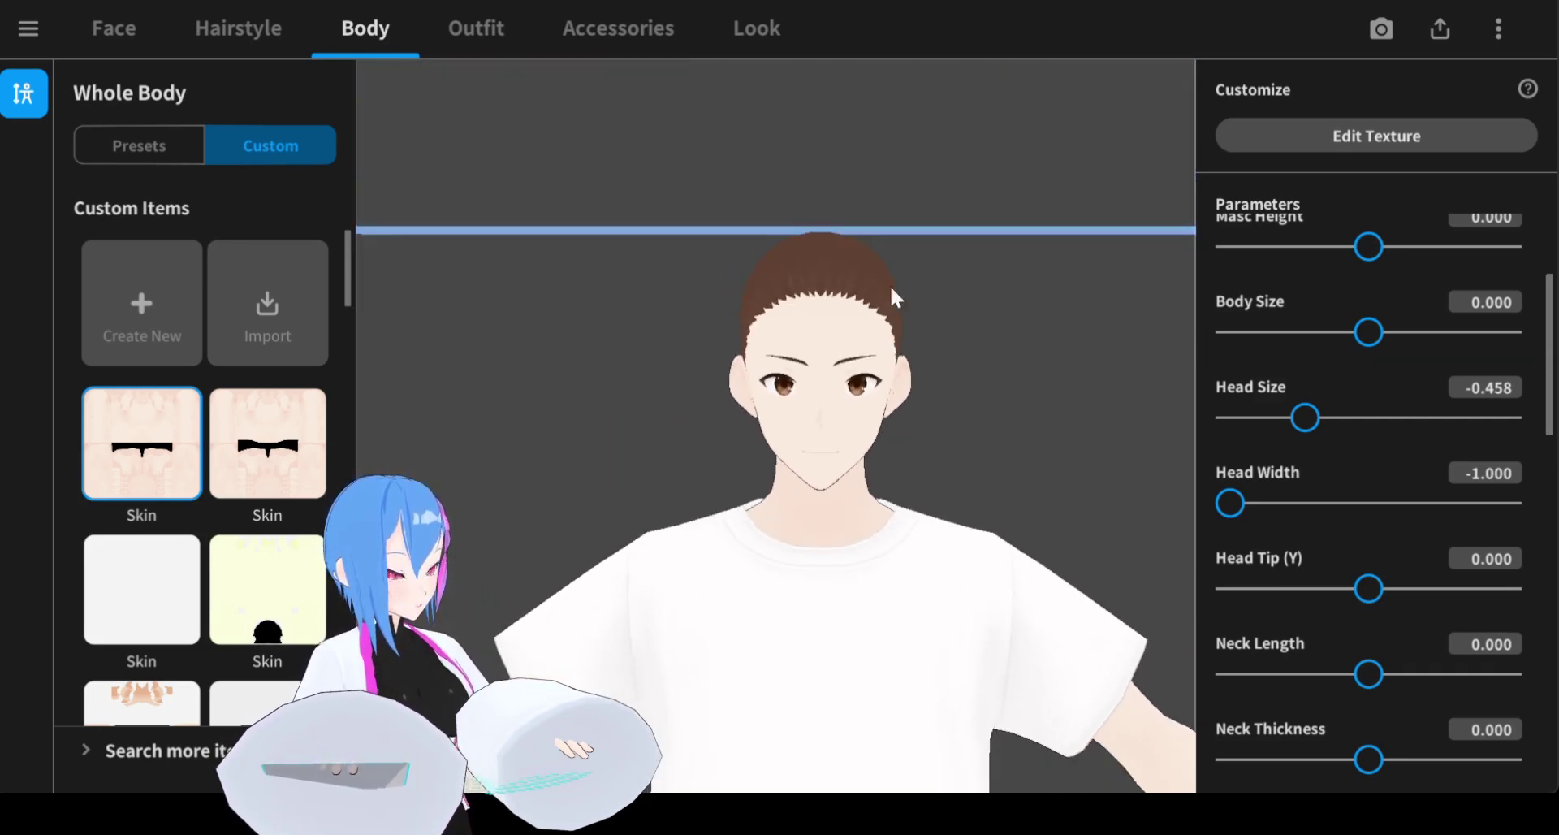
{"action": "left_click_drag", "start_coordinate": [1369, 588], "coordinate": [1524, 591]}
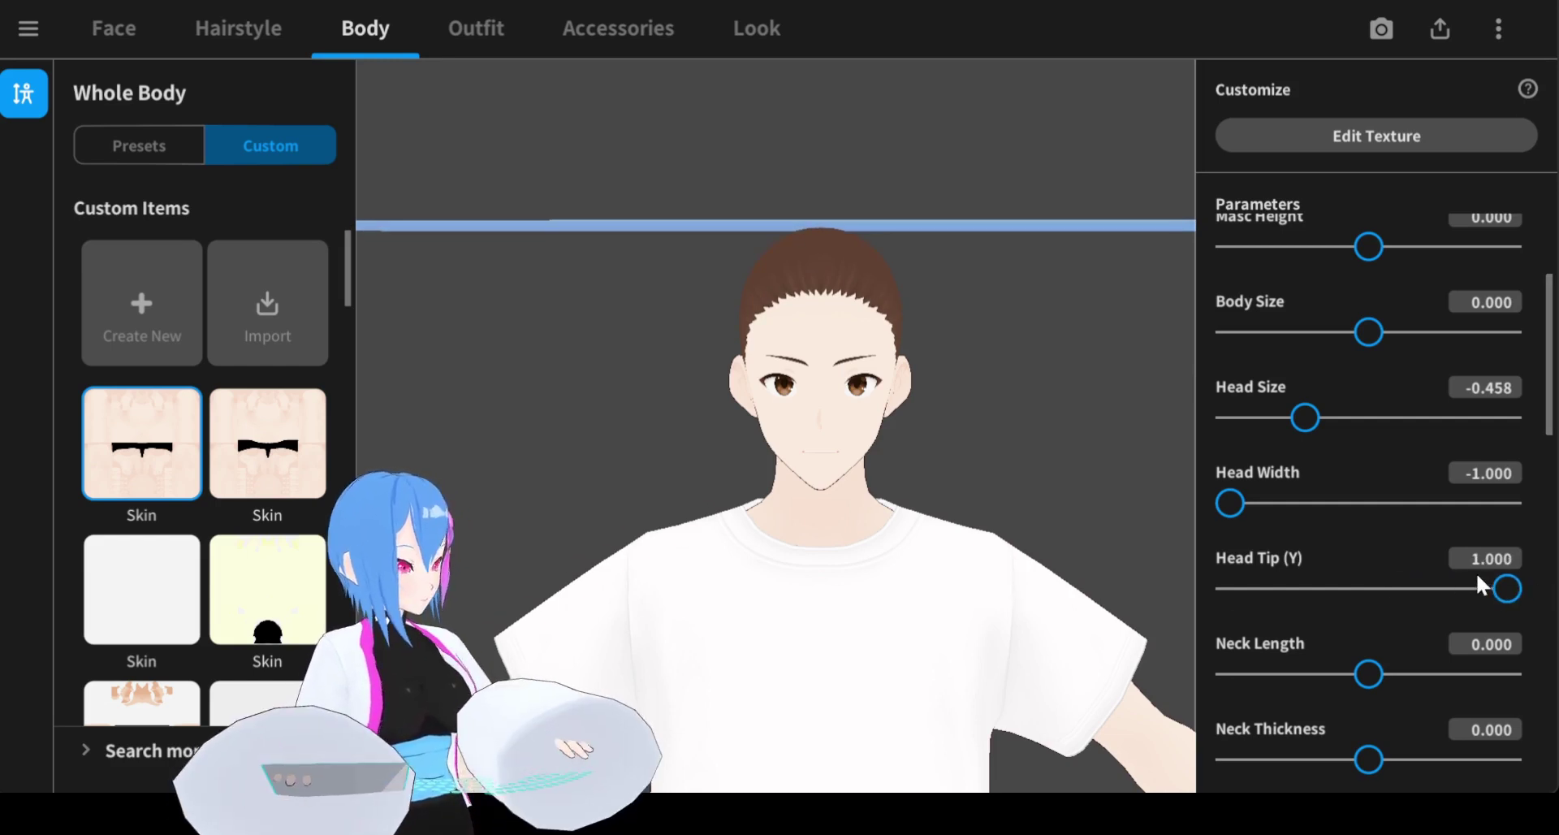
{"action": "mouse_move", "coordinate": [1503, 601]}
{"action": "left_mouse_down"}
{"action": "mouse_move", "coordinate": [1458, 600]}
{"action": "mouse_move", "coordinate": [1519, 602]}
{"action": "left_mouse_up"}
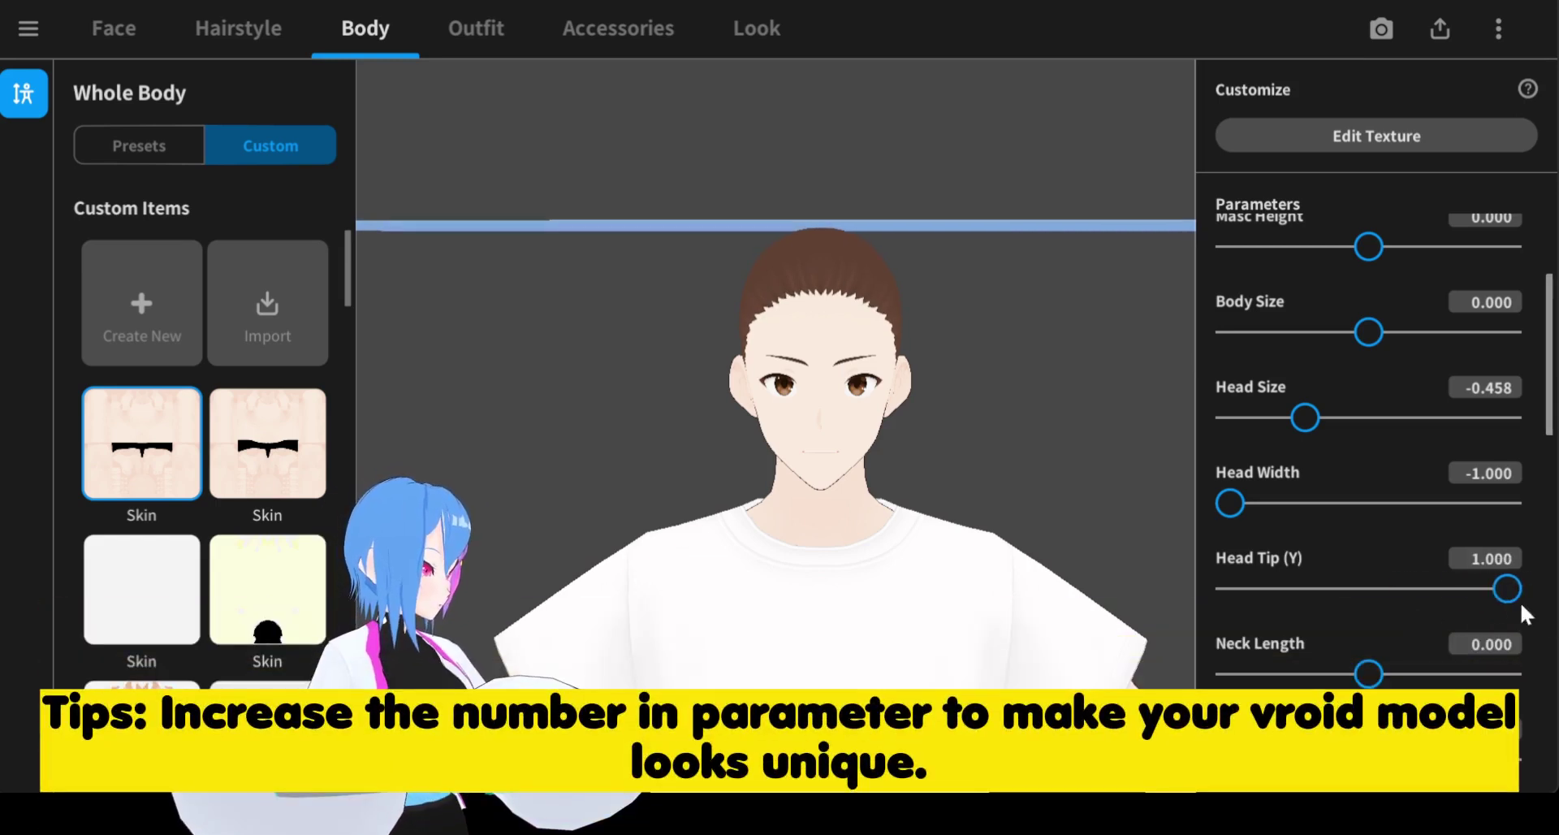
Try an exaggerated Head Tip (Y) value of 5.000 and bring it back to 1.000.
{"action": "left_click", "coordinate": [1476, 558]}
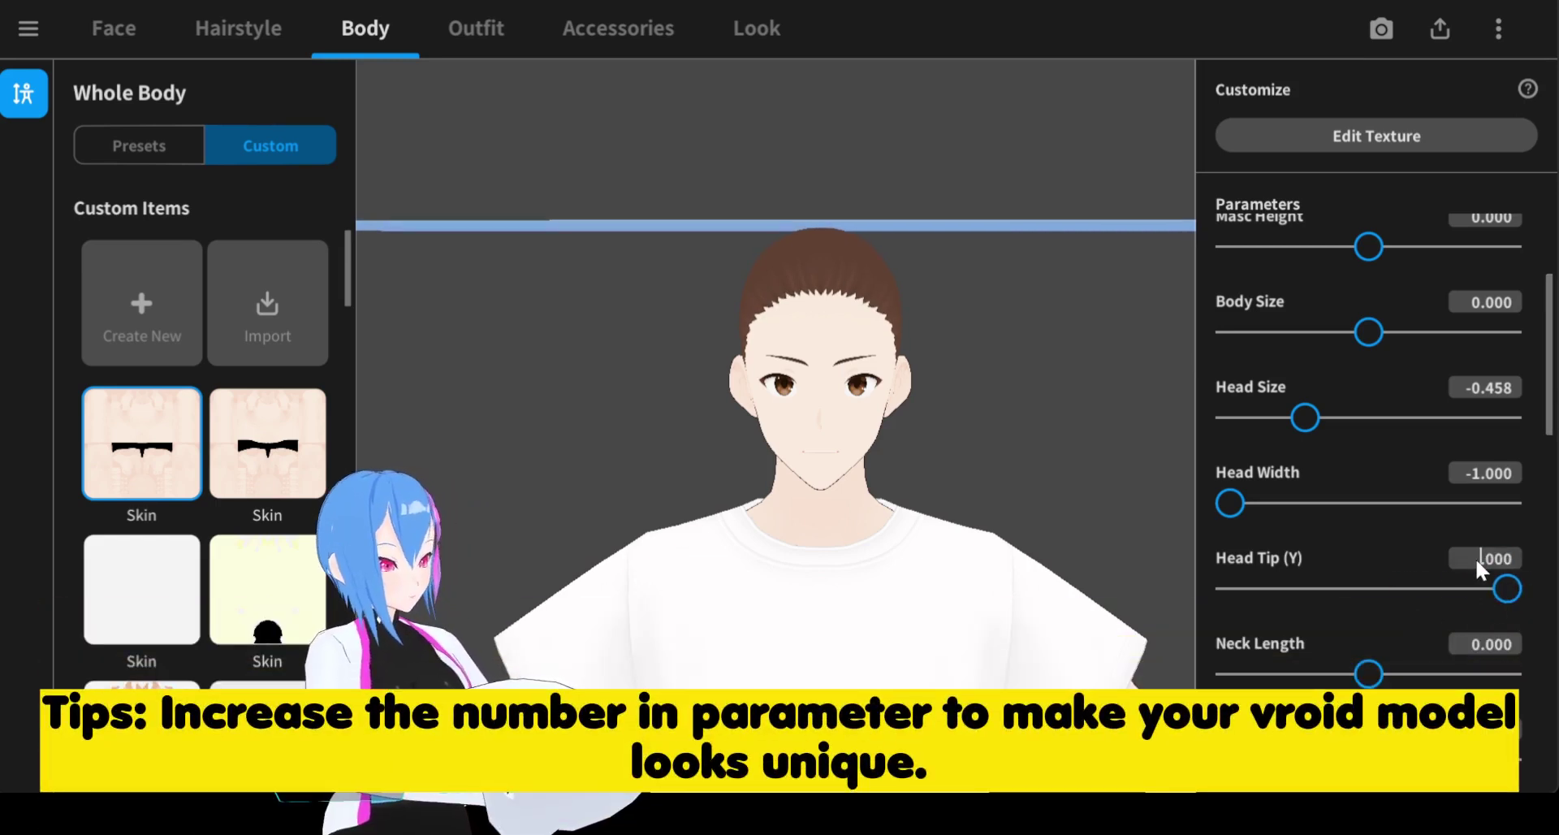
{"action": "type", "text": "5"}
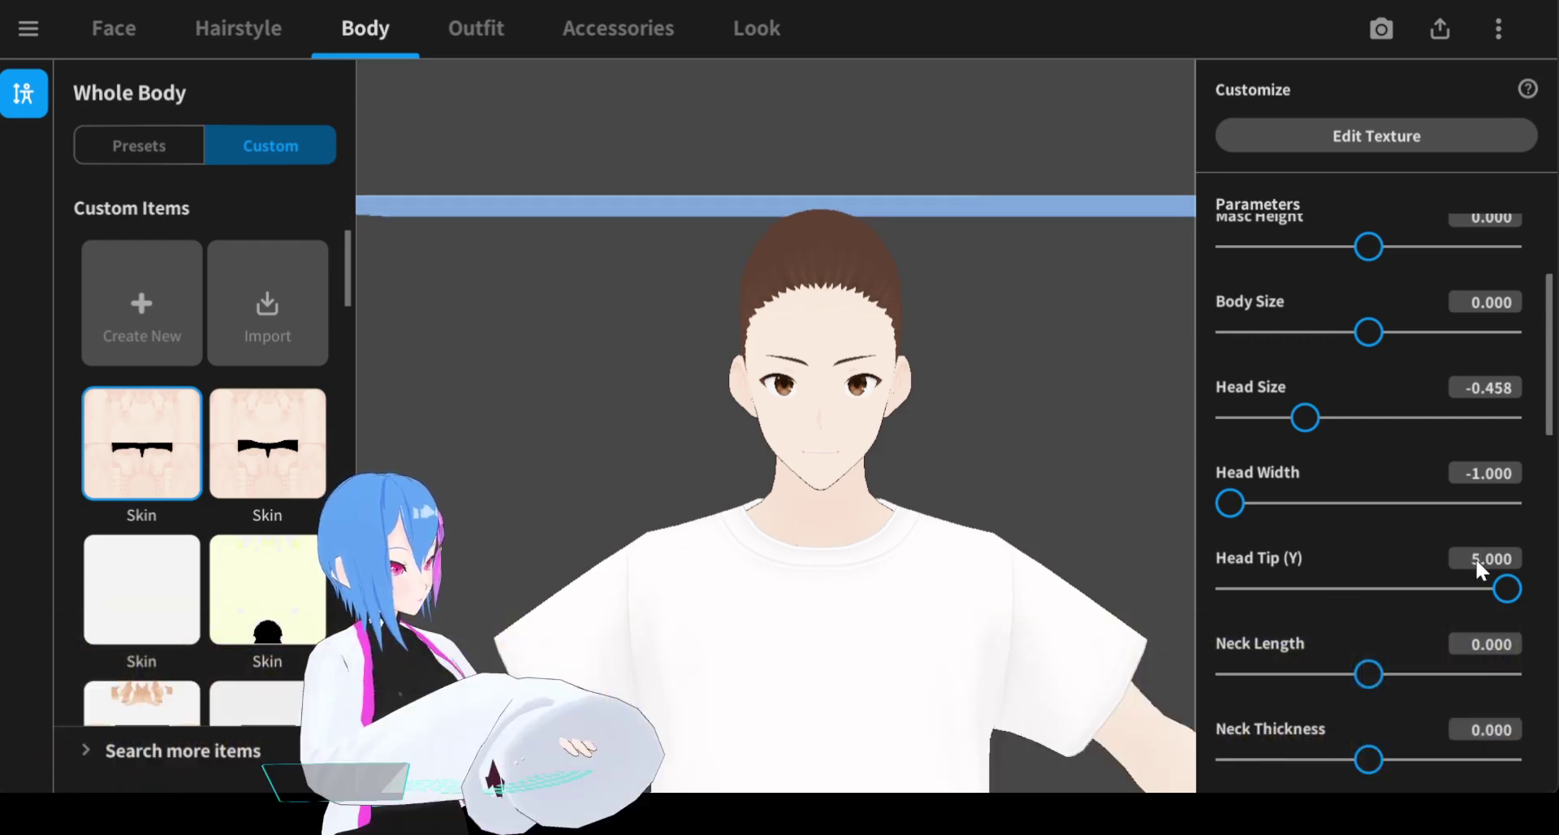
{"action": "right_click_drag", "start_coordinate": [1088, 501], "coordinate": [951, 425]}
{"action": "mouse_move", "coordinate": [1505, 589]}
{"action": "left_mouse_down"}
{"action": "mouse_move", "coordinate": [1409, 585]}
{"action": "mouse_move", "coordinate": [1511, 588]}
{"action": "left_mouse_up"}
Reduce the Neck Length to about -0.076 and the Neck Thickness to about -10.573, judging the neck from the side.
{"action": "left_click_drag", "start_coordinate": [1360, 667], "coordinate": [1355, 696]}
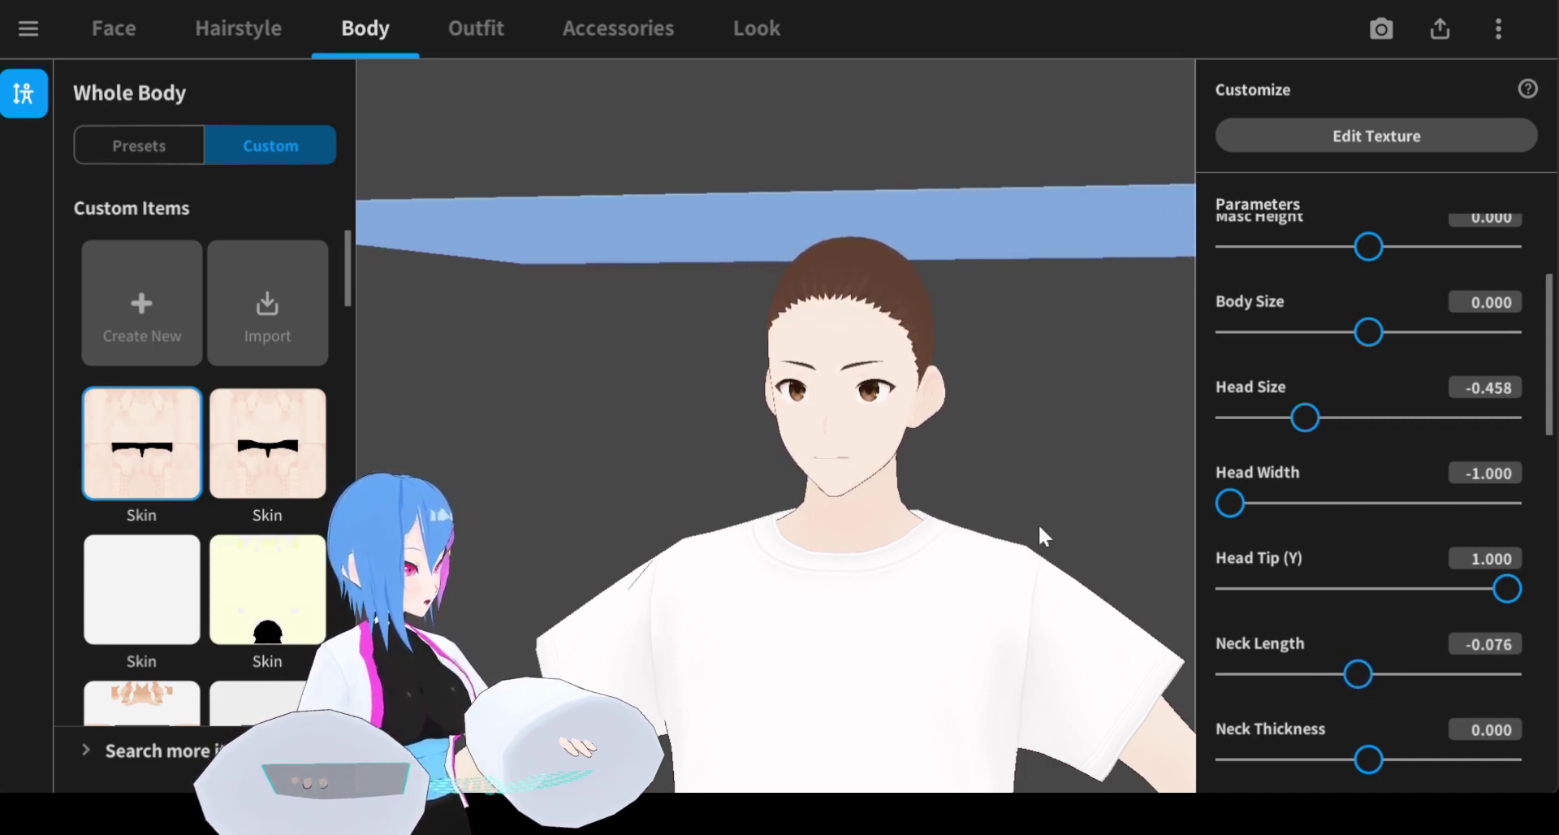
{"action": "mouse_move", "coordinate": [873, 454]}
{"action": "right_mouse_down"}
{"action": "mouse_move", "coordinate": [780, 520]}
{"action": "mouse_move", "coordinate": [888, 469]}
{"action": "mouse_move", "coordinate": [891, 444]}
{"action": "right_mouse_up"}
{"action": "scroll", "coordinate": [885, 462], "scroll_direction": "up", "scroll_amount": 3}
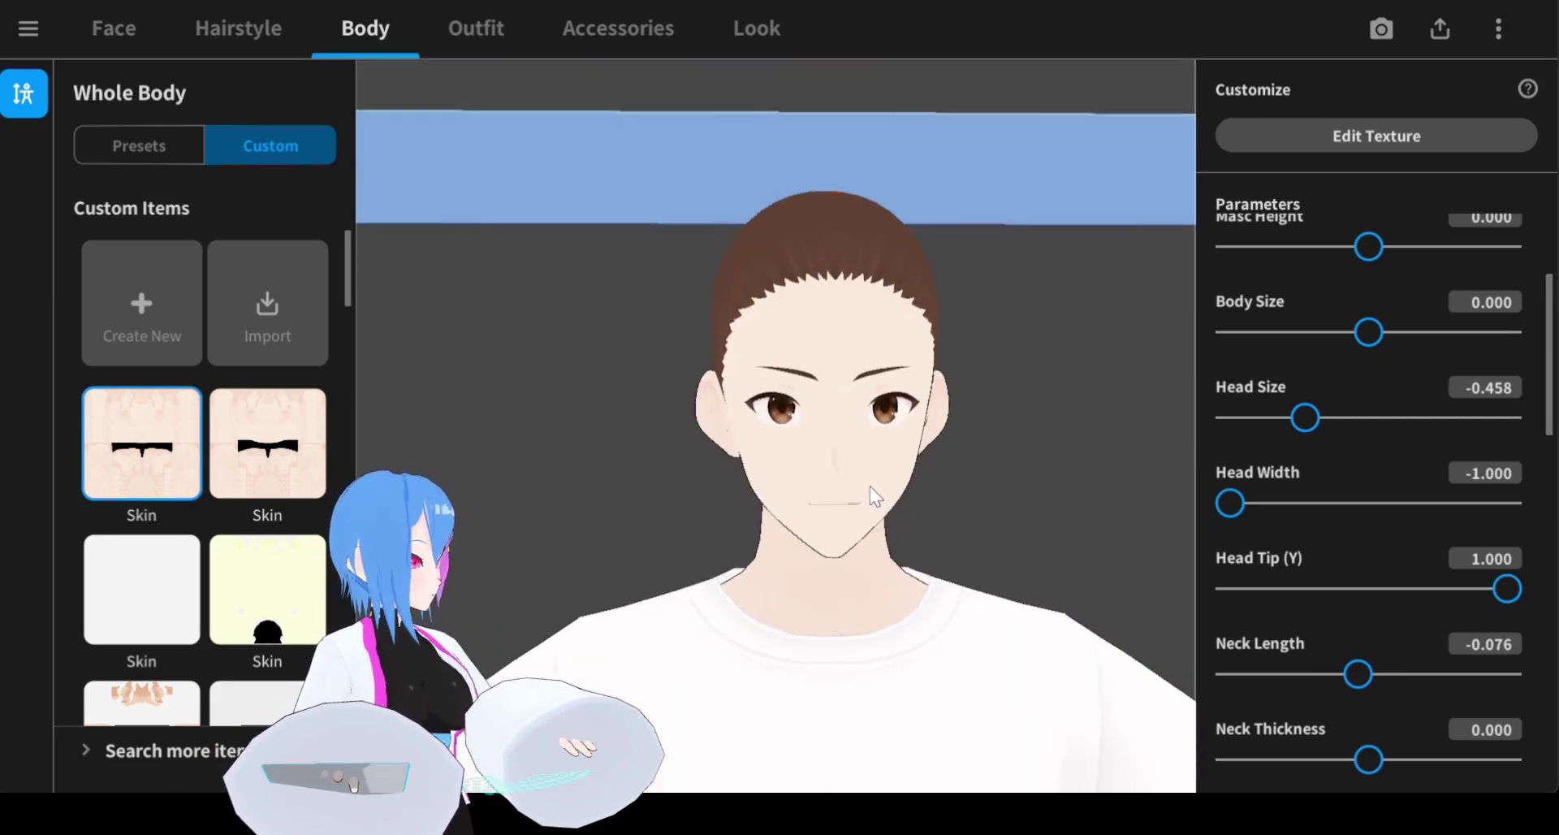
{"action": "left_click_drag", "start_coordinate": [1359, 759], "coordinate": [1264, 758]}
{"action": "right_click_drag", "start_coordinate": [1031, 569], "coordinate": [898, 524]}
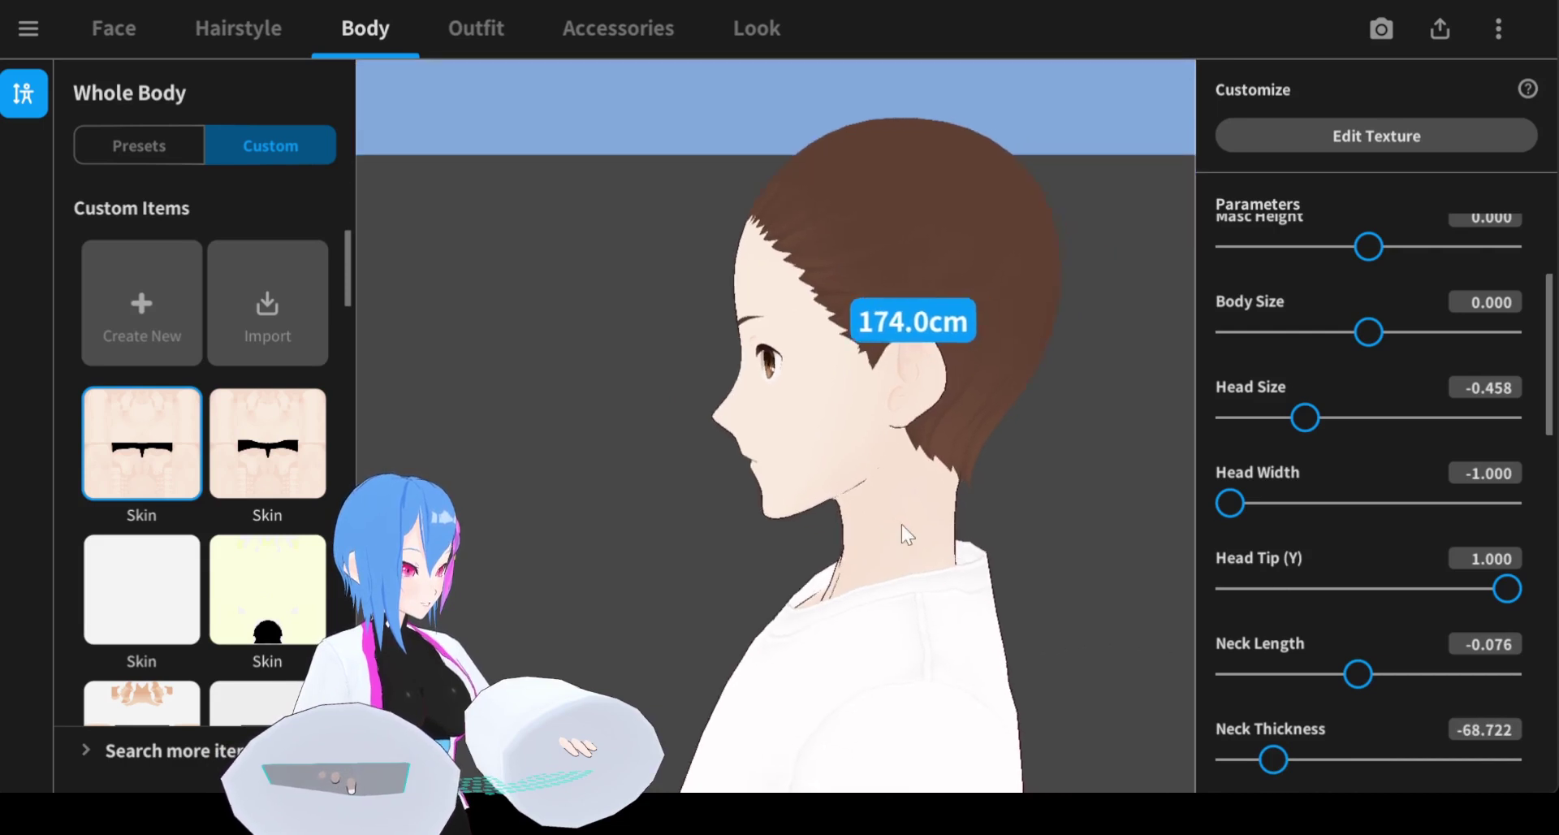
{"action": "left_click_drag", "start_coordinate": [1276, 761], "coordinate": [1364, 762]}
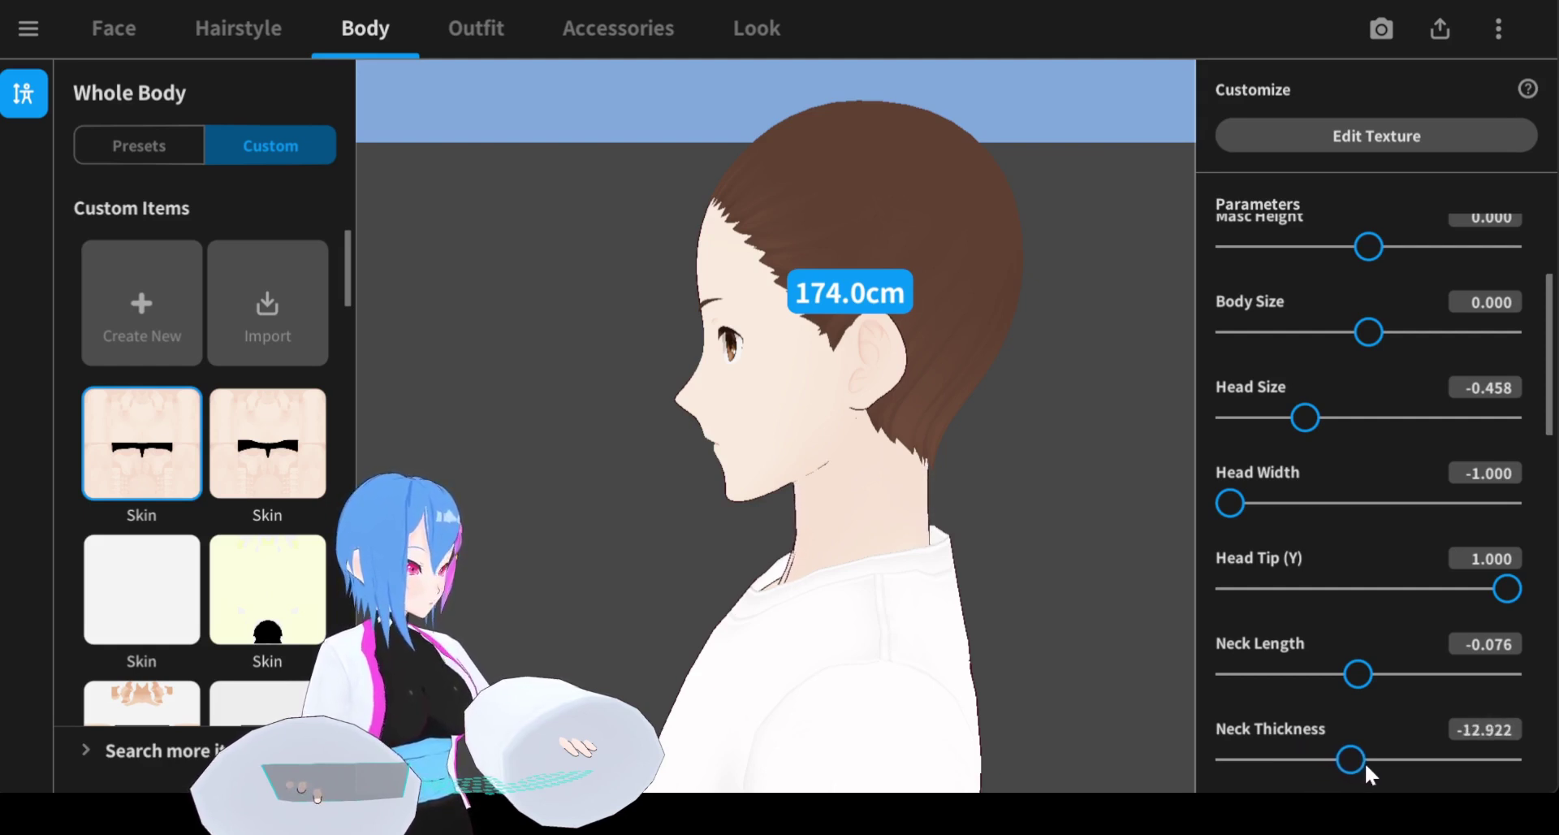
{"action": "left_click_drag", "start_coordinate": [1363, 762], "coordinate": [1367, 763]}
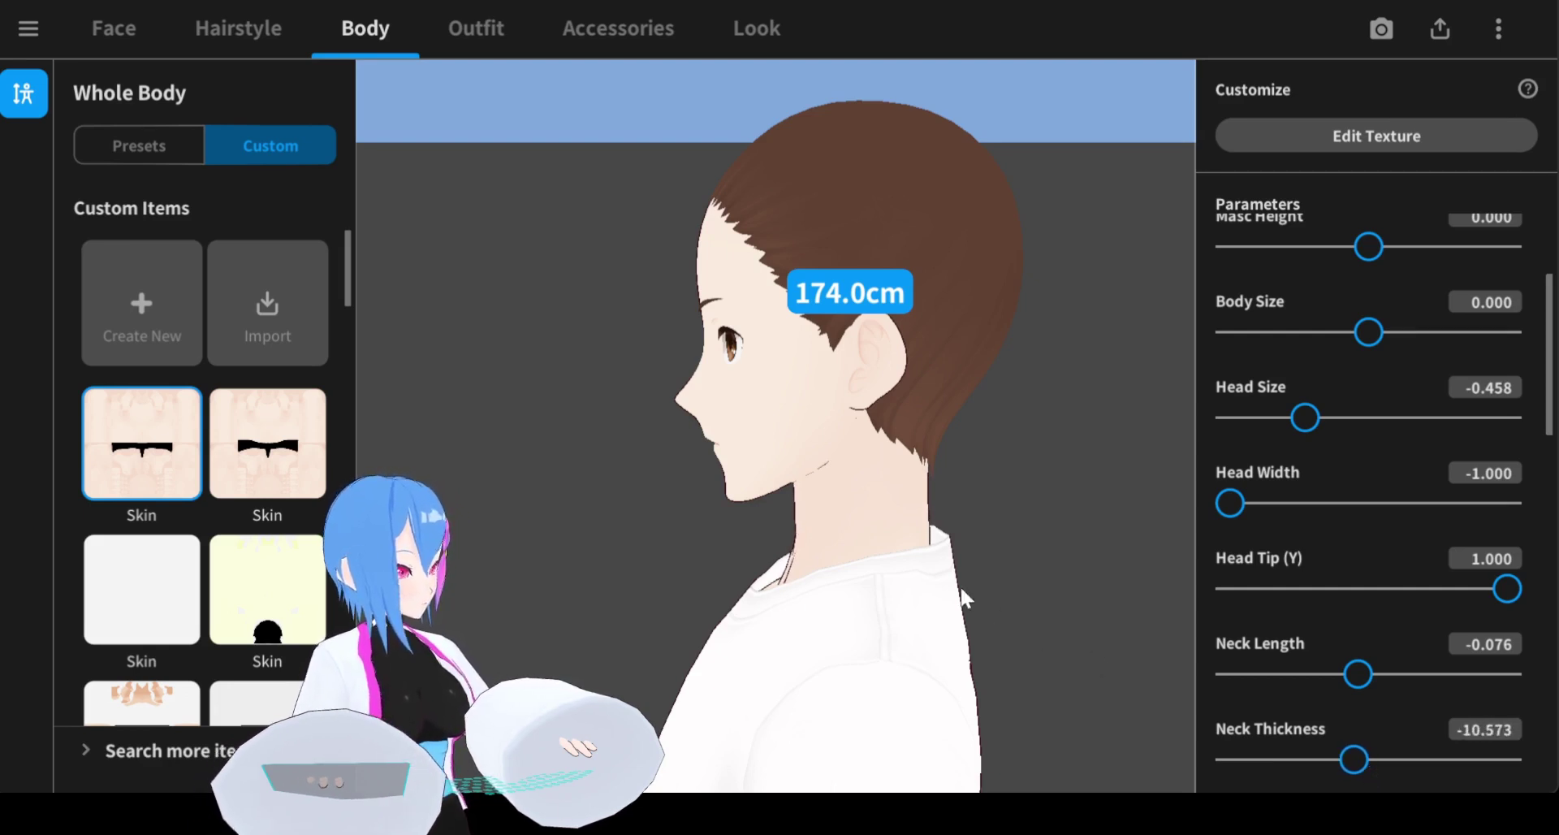
Narrow the neck by setting Neck Width to about -43.025, after trying the minimum of -100.
{"action": "scroll", "coordinate": [1282, 594], "scroll_direction": "down", "scroll_amount": 3}
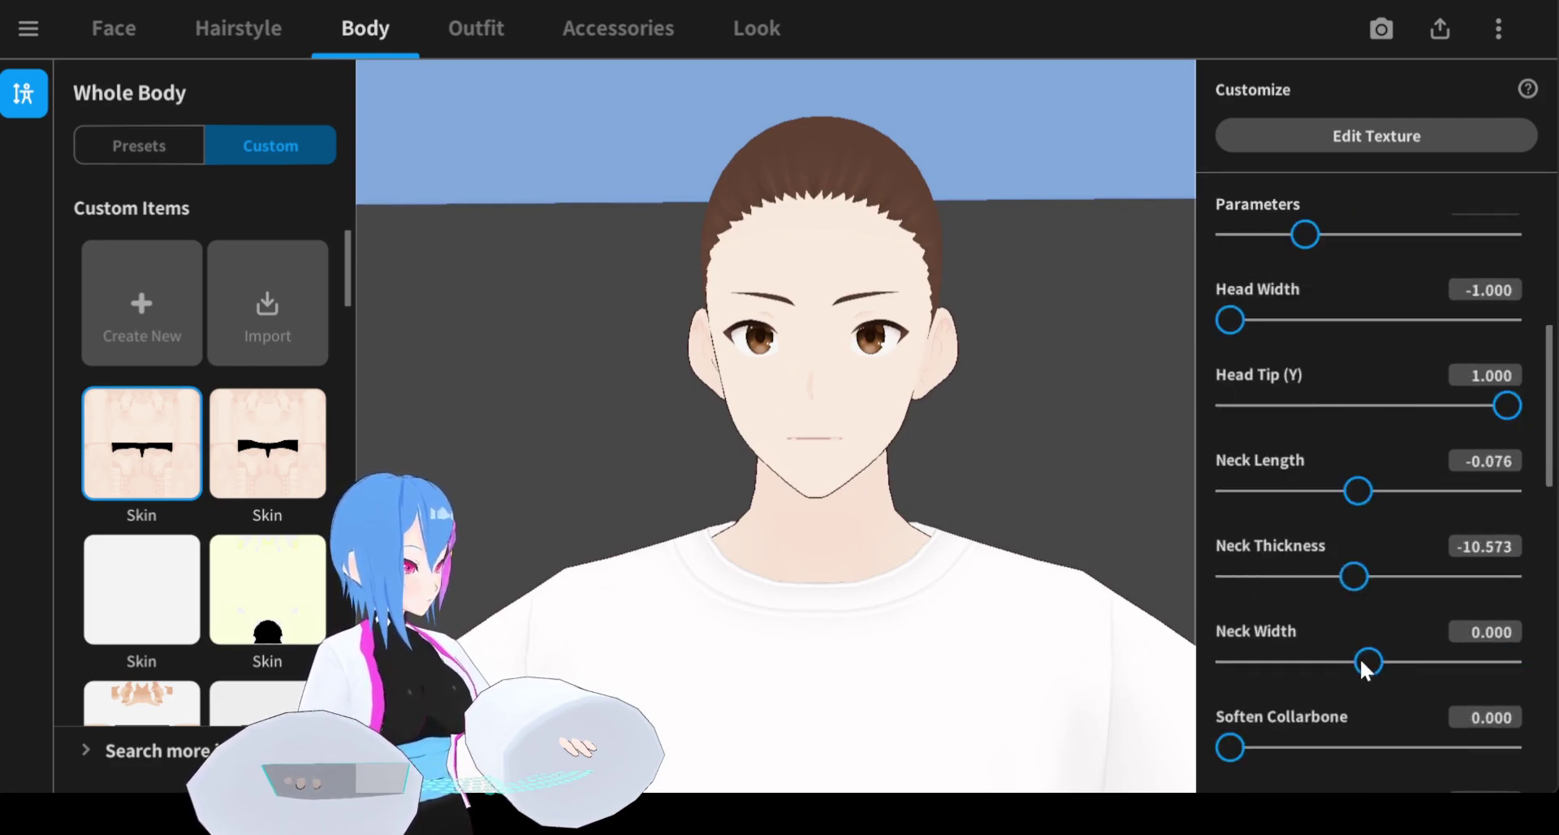
{"action": "left_click_drag", "start_coordinate": [1363, 661], "coordinate": [1195, 658]}
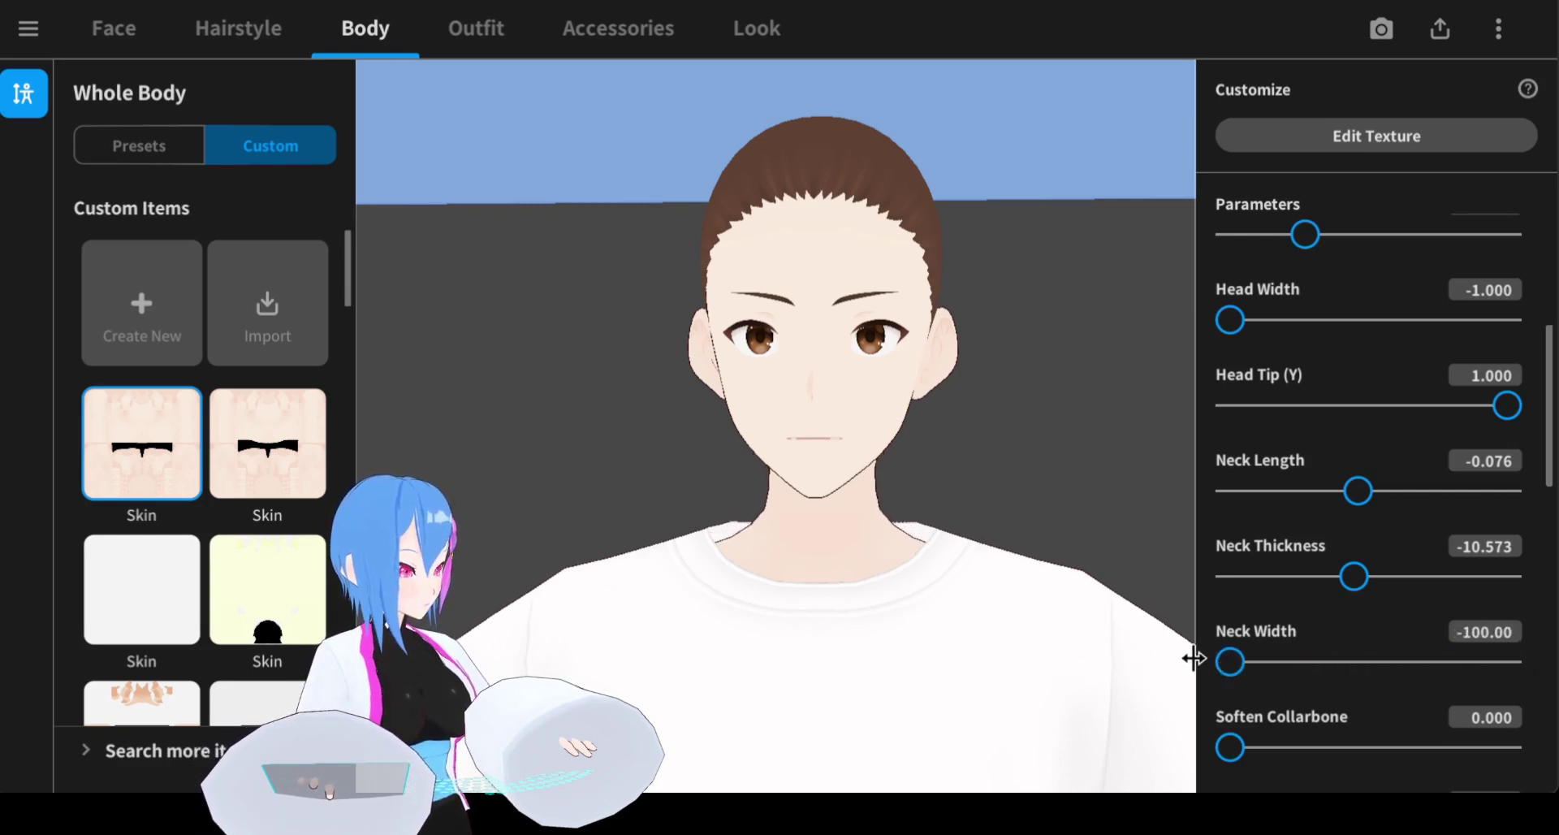
{"action": "right_click_drag", "start_coordinate": [1193, 657], "coordinate": [1212, 632]}
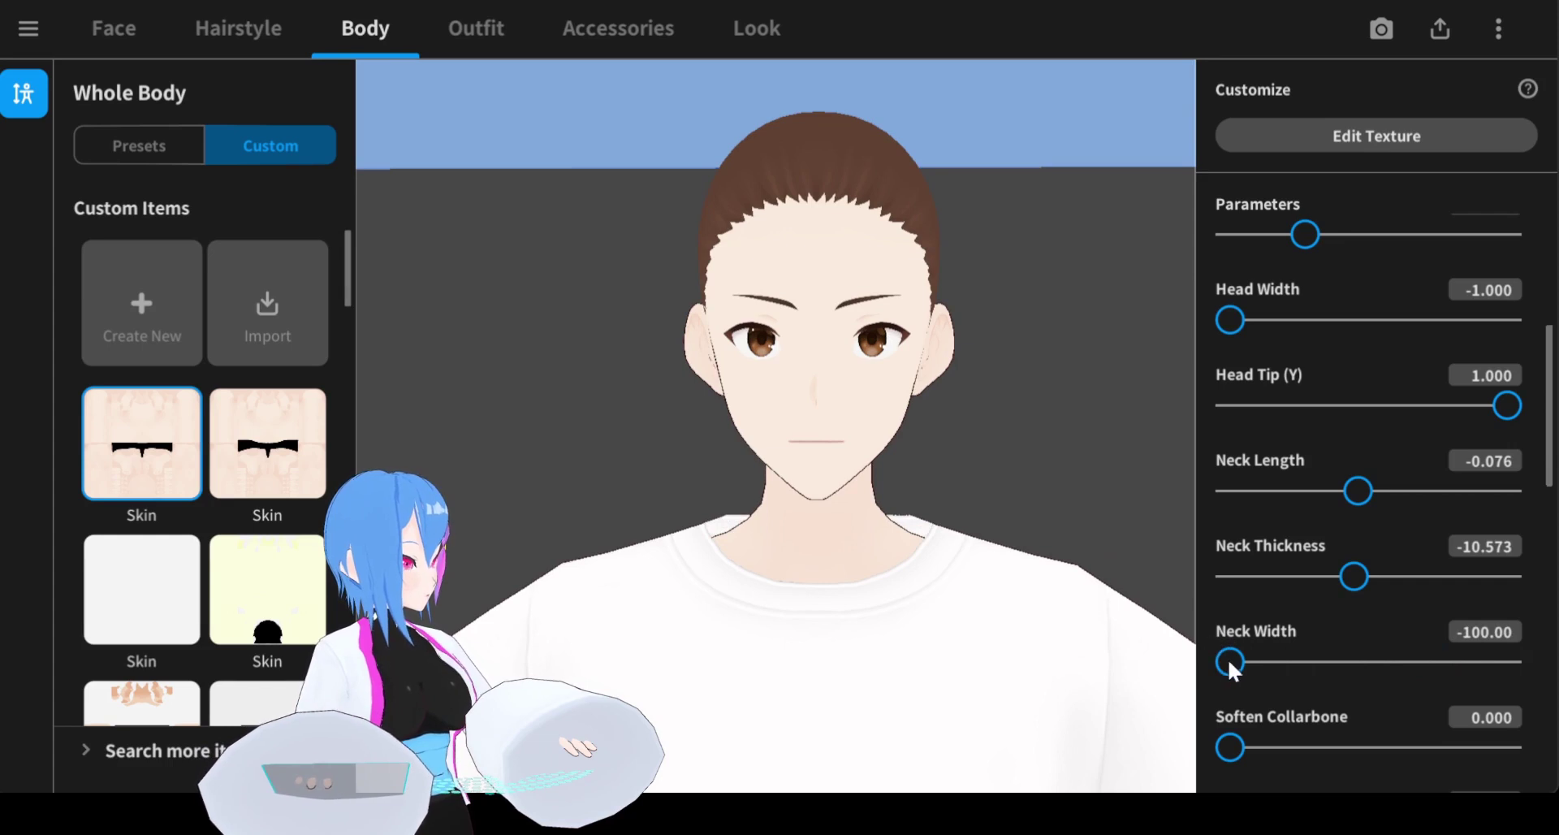
{"action": "left_click_drag", "start_coordinate": [1229, 662], "coordinate": [1318, 669]}
Try the Show Adam's Apple parameter in side view and return it to 0.000.
{"action": "scroll", "coordinate": [1268, 362], "scroll_direction": "down", "scroll_amount": 5}
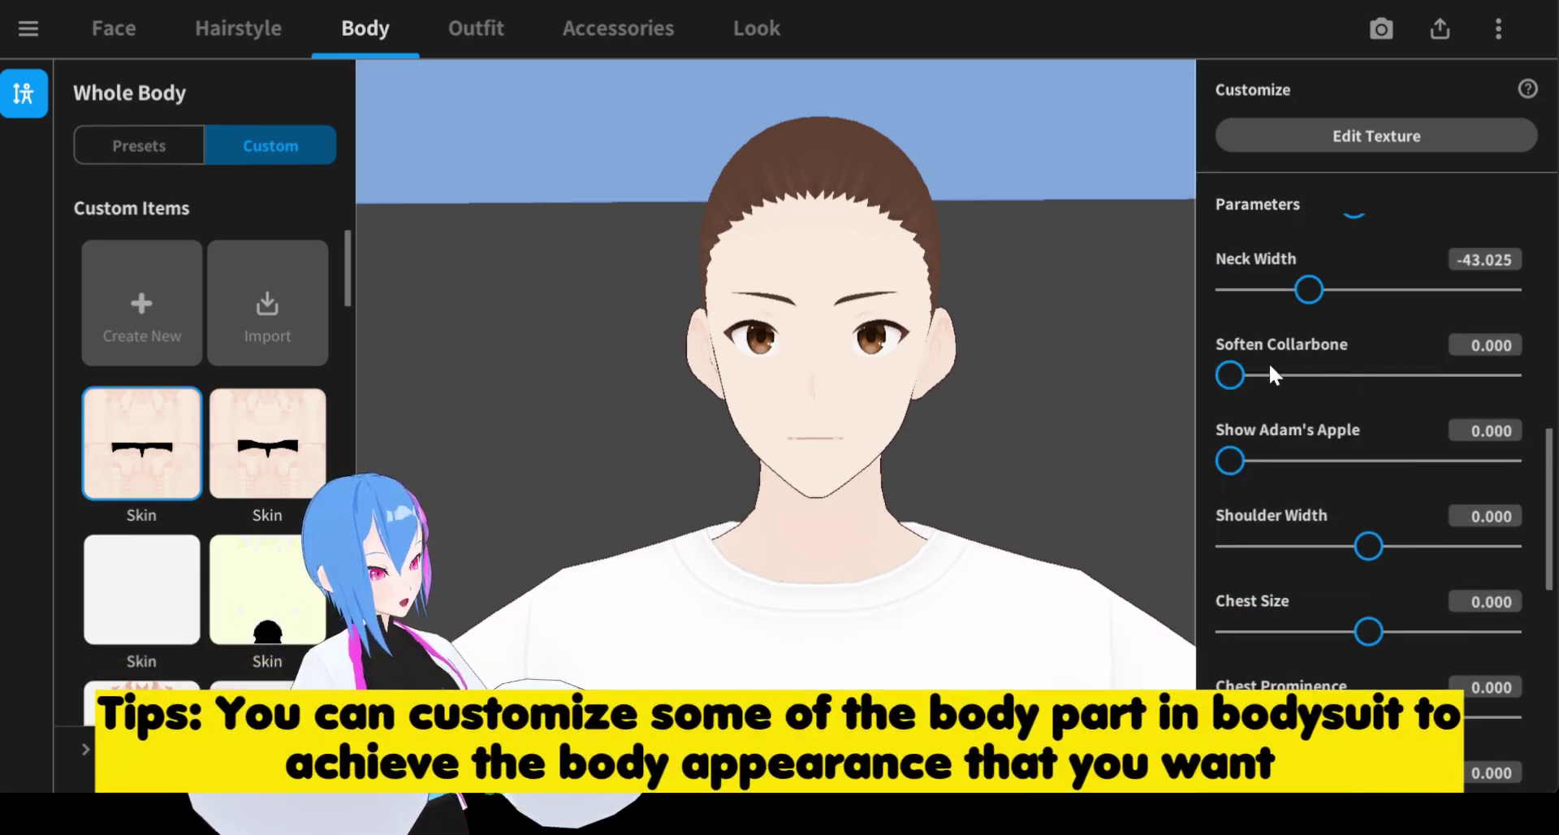
{"action": "right_click_drag", "start_coordinate": [1141, 358], "coordinate": [1038, 381]}
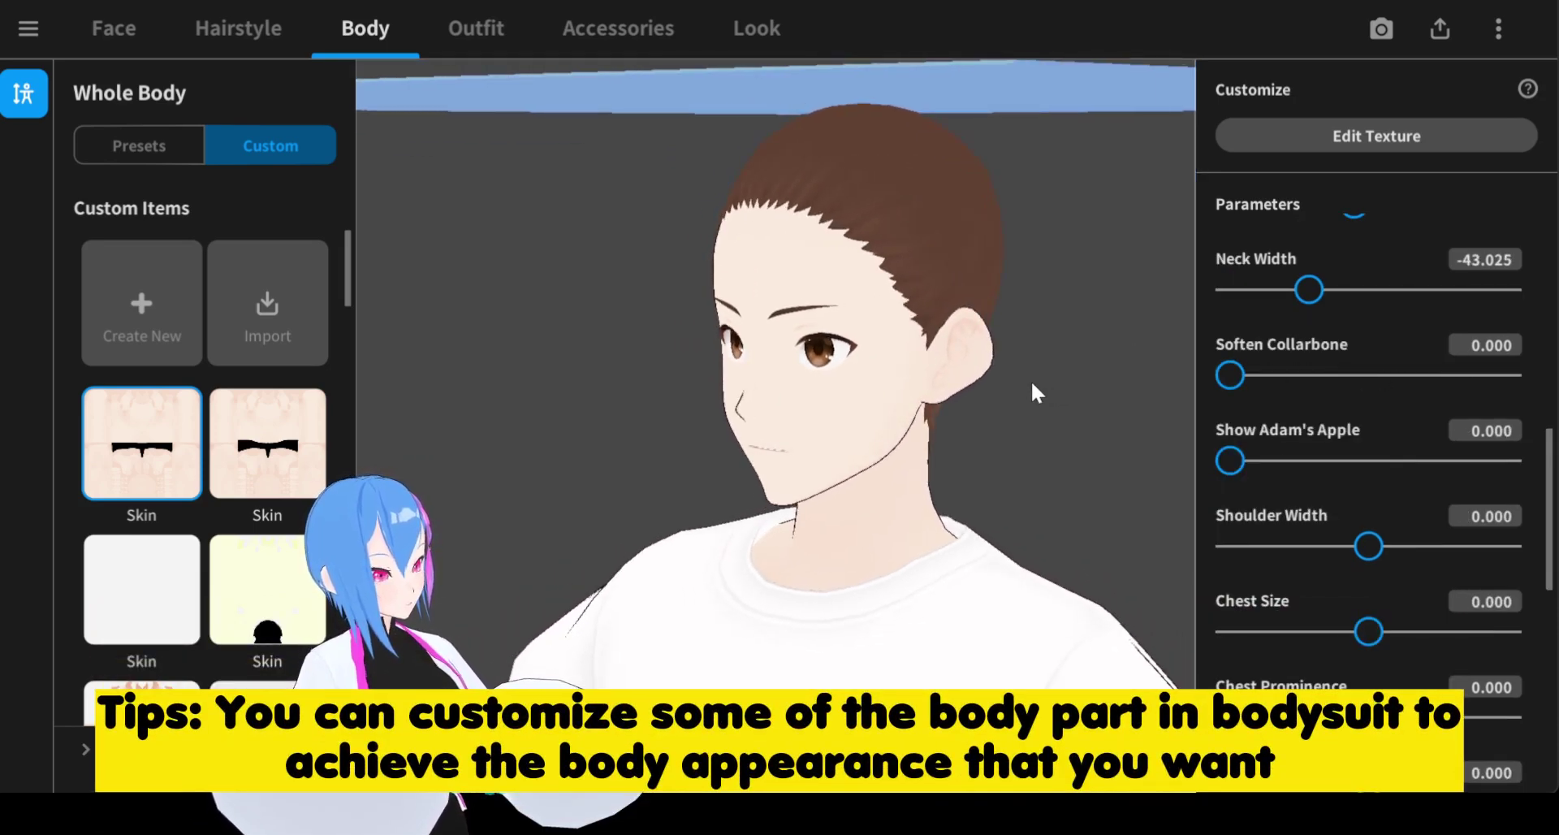
{"action": "left_click_drag", "start_coordinate": [1033, 386], "coordinate": [992, 423]}
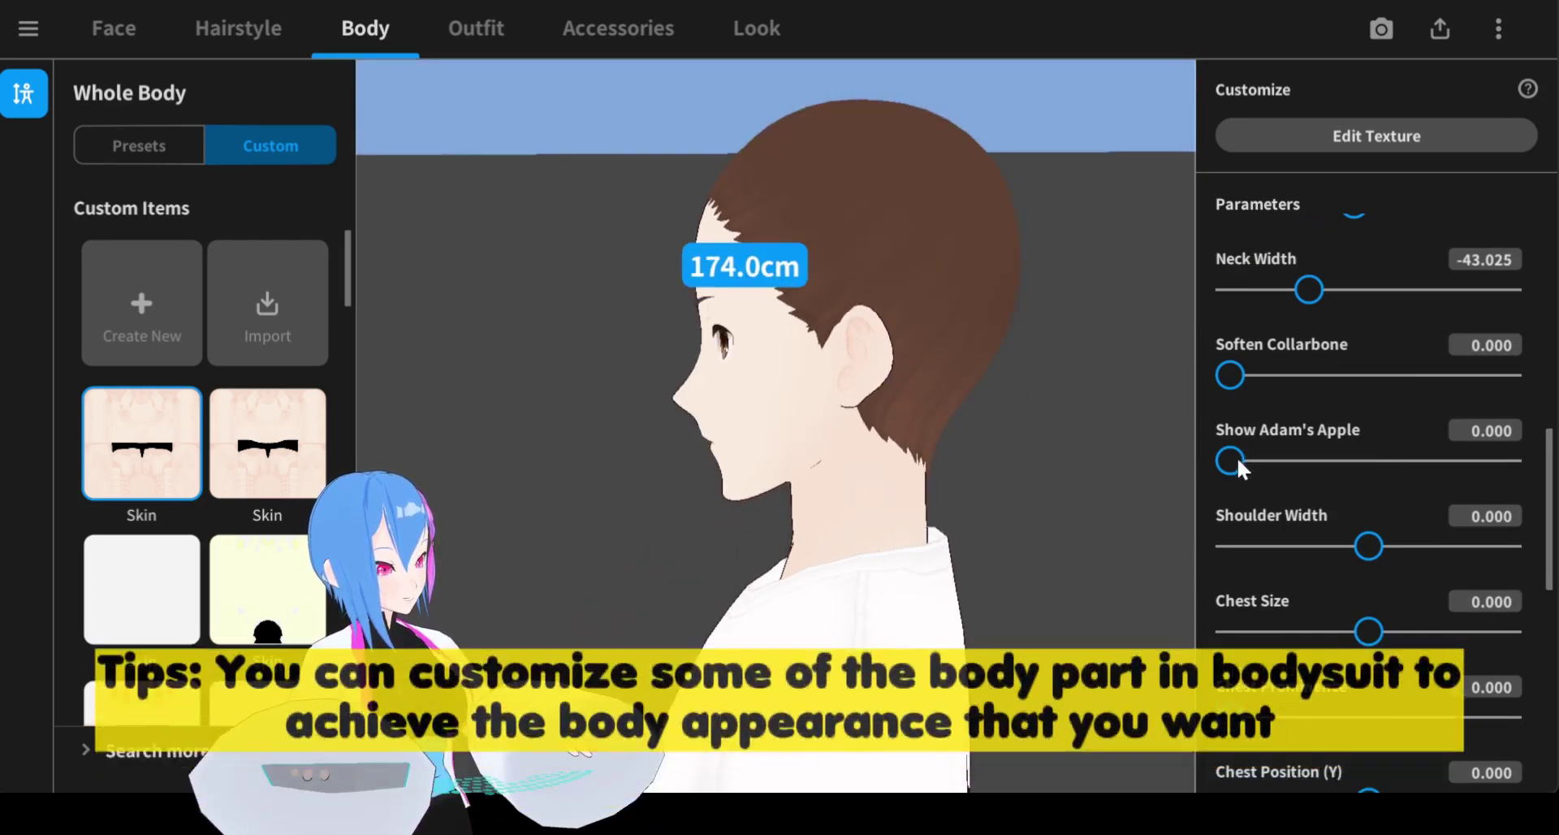
{"action": "left_click_drag", "start_coordinate": [1230, 460], "coordinate": [1196, 465]}
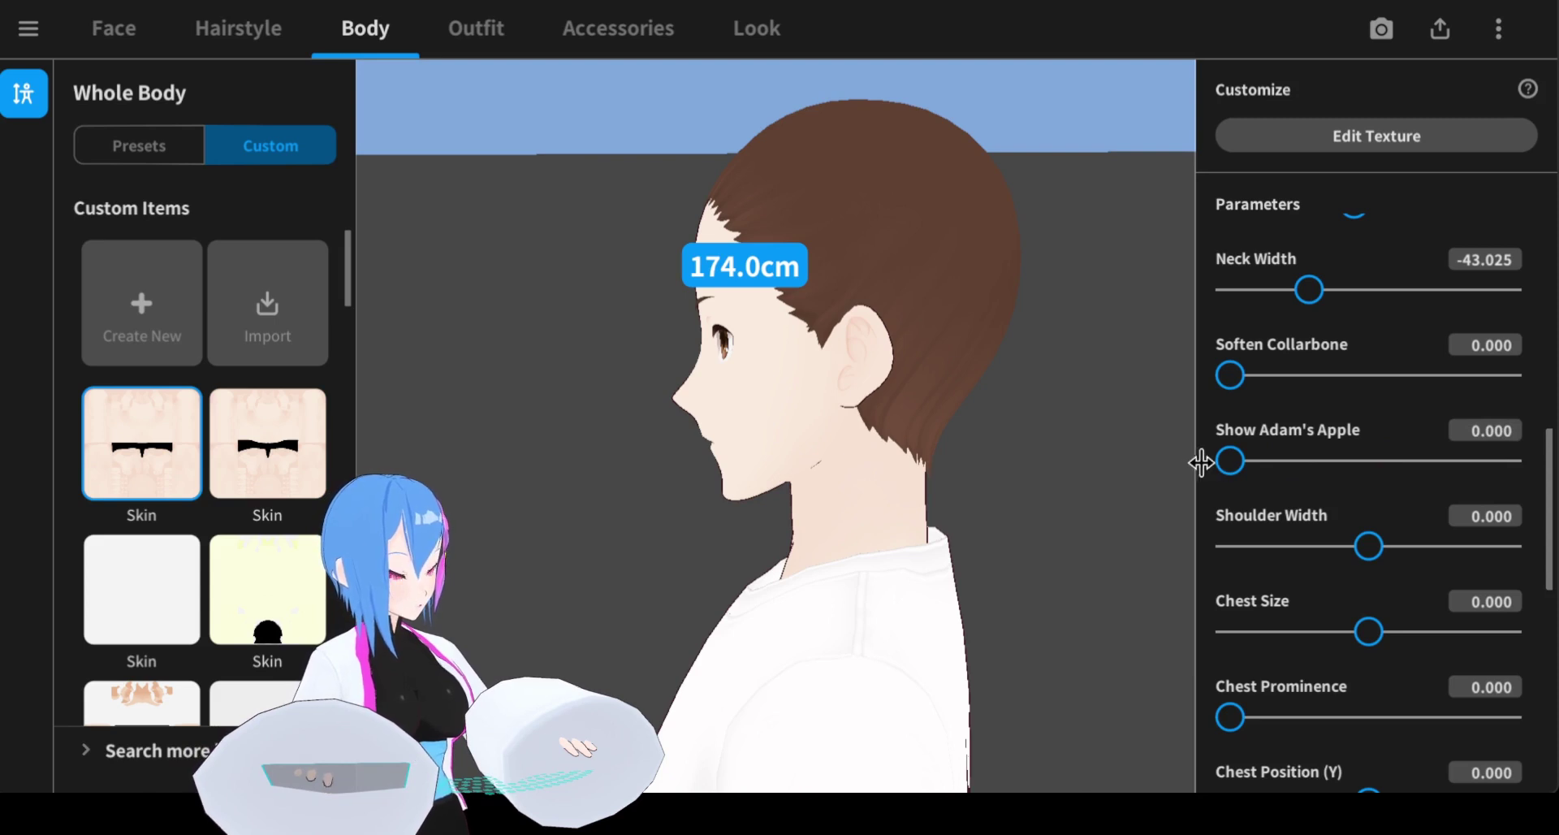
Narrow the shoulders by setting Shoulder Width to its minimum of -1.000.
{"action": "left_click_drag", "start_coordinate": [909, 445], "coordinate": [1007, 367]}
{"action": "scroll", "coordinate": [1004, 363], "scroll_direction": "down", "scroll_amount": 3}
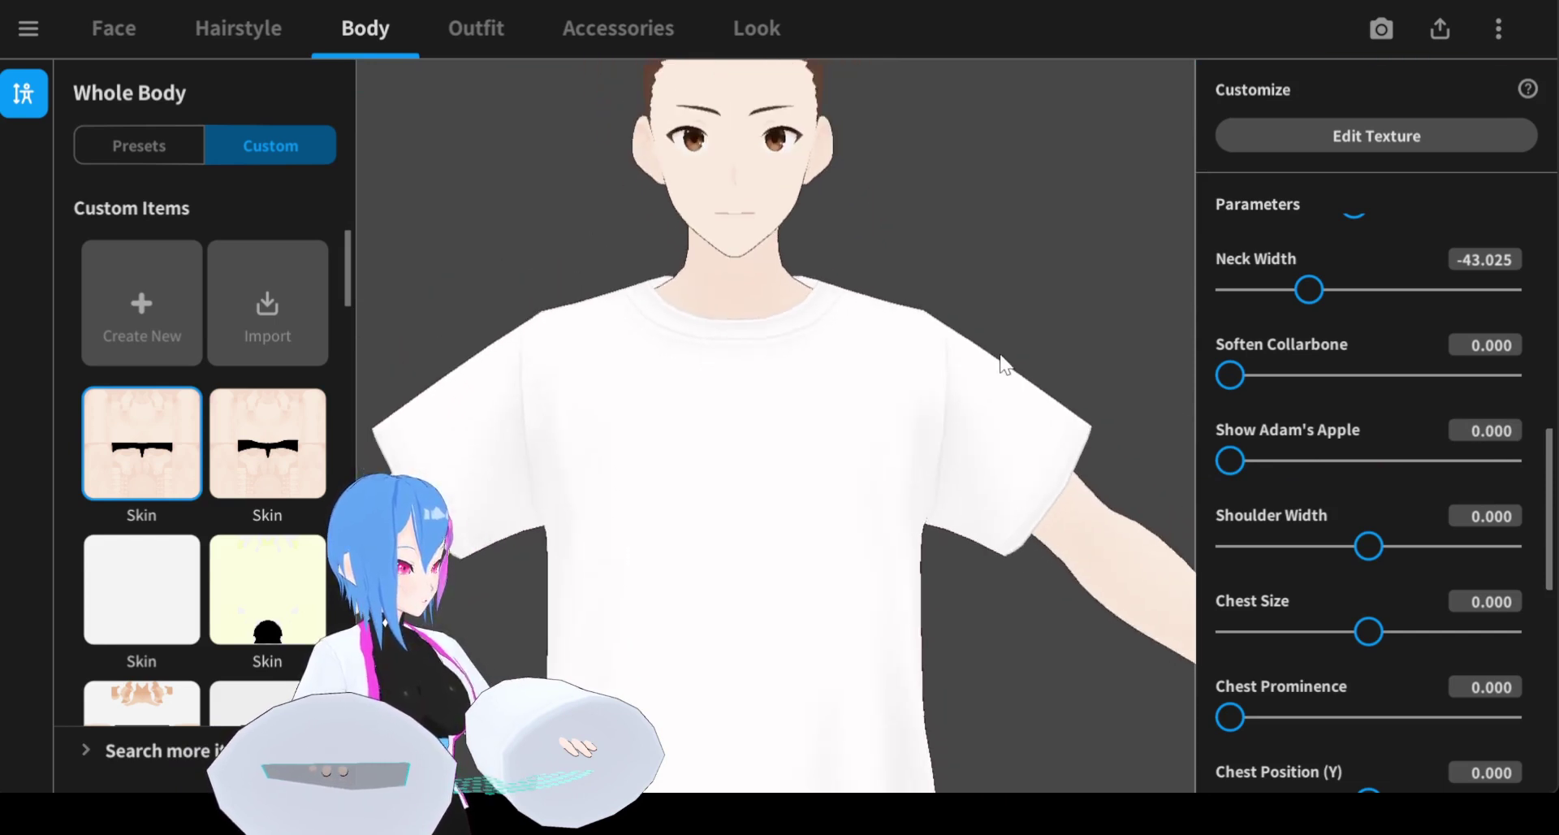
{"action": "left_click_drag", "start_coordinate": [1369, 544], "coordinate": [1179, 565]}
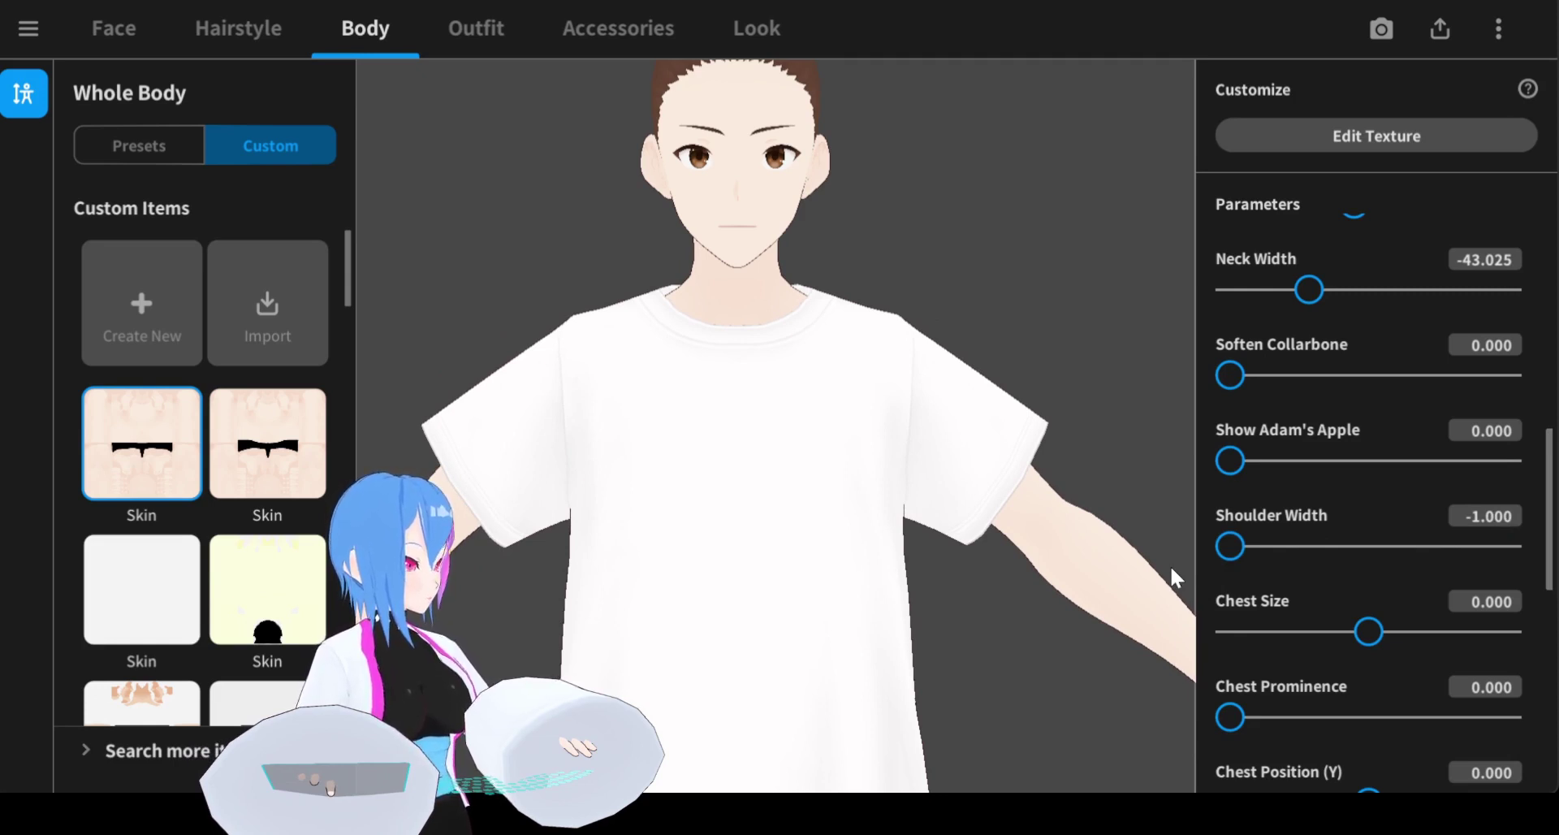
{"action": "left_click_drag", "start_coordinate": [1230, 546], "coordinate": [1200, 557]}
Lengthen the arms by setting Arm Length to about 0.282.
{"action": "scroll", "coordinate": [1202, 557], "scroll_direction": "down", "scroll_amount": 5}
{"action": "right_click_drag", "start_coordinate": [850, 471], "coordinate": [995, 462]}
{"action": "left_click_drag", "start_coordinate": [1357, 505], "coordinate": [1393, 521]}
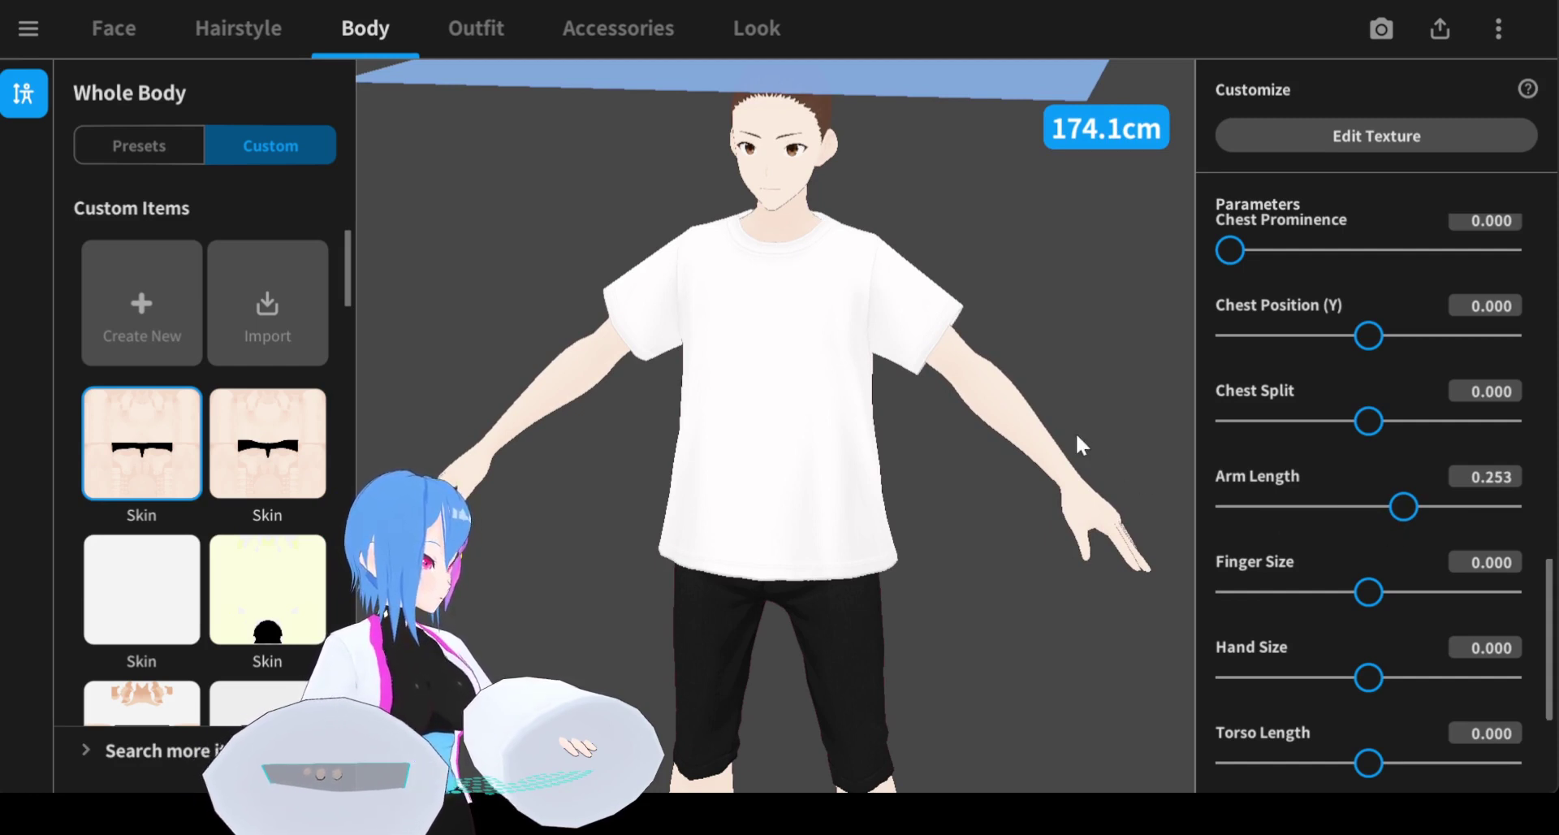
{"action": "left_click_drag", "start_coordinate": [1400, 510], "coordinate": [1404, 514]}
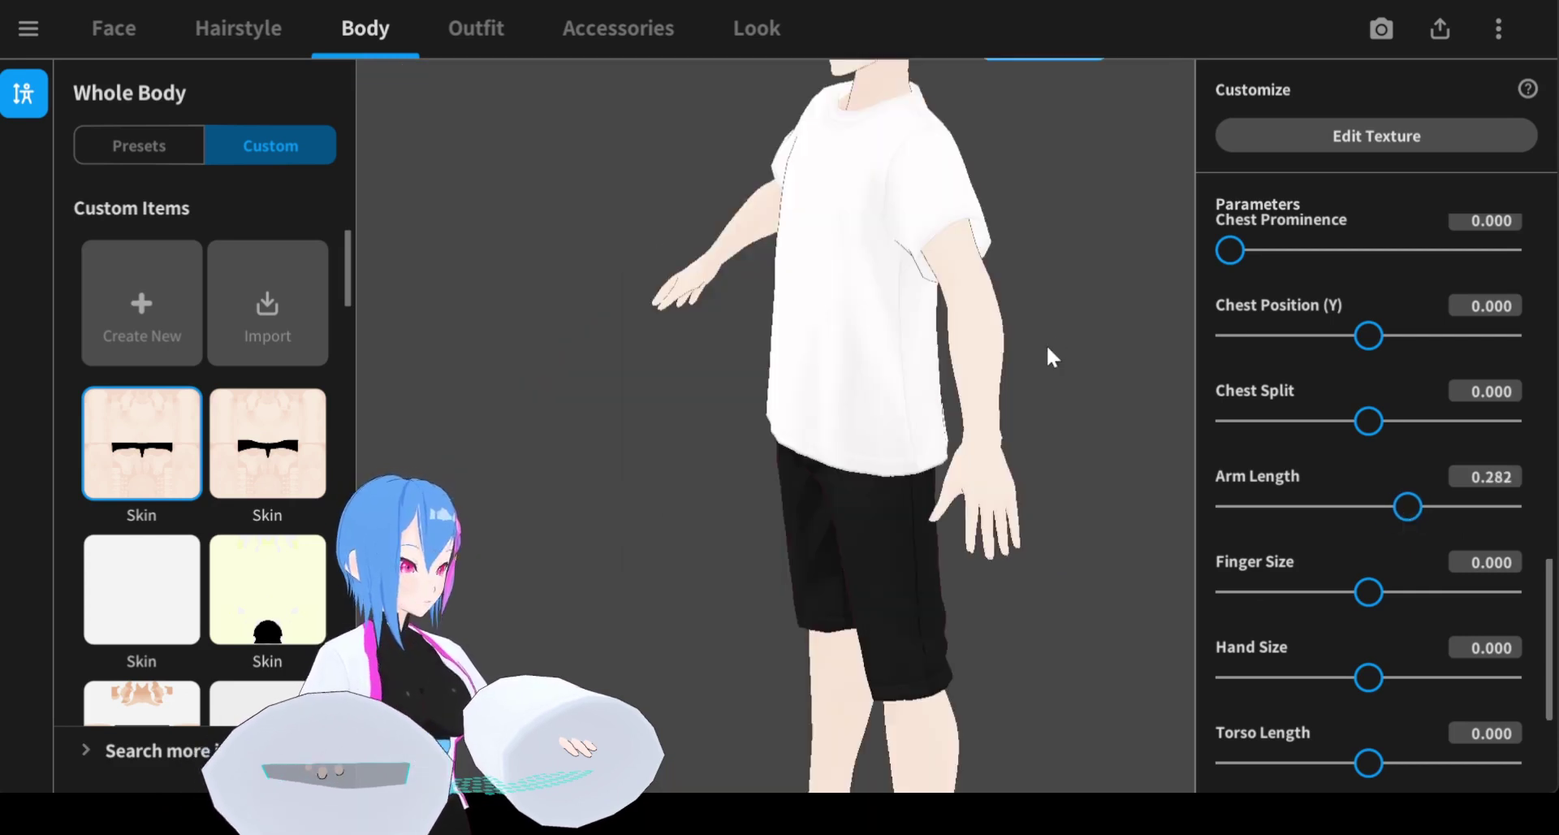
Make the fingers slimmer by setting Finger Size to -2.000, beyond the slider's minimum, checking one hand up close.
{"action": "scroll", "coordinate": [1059, 490], "scroll_direction": "up", "scroll_amount": 3}
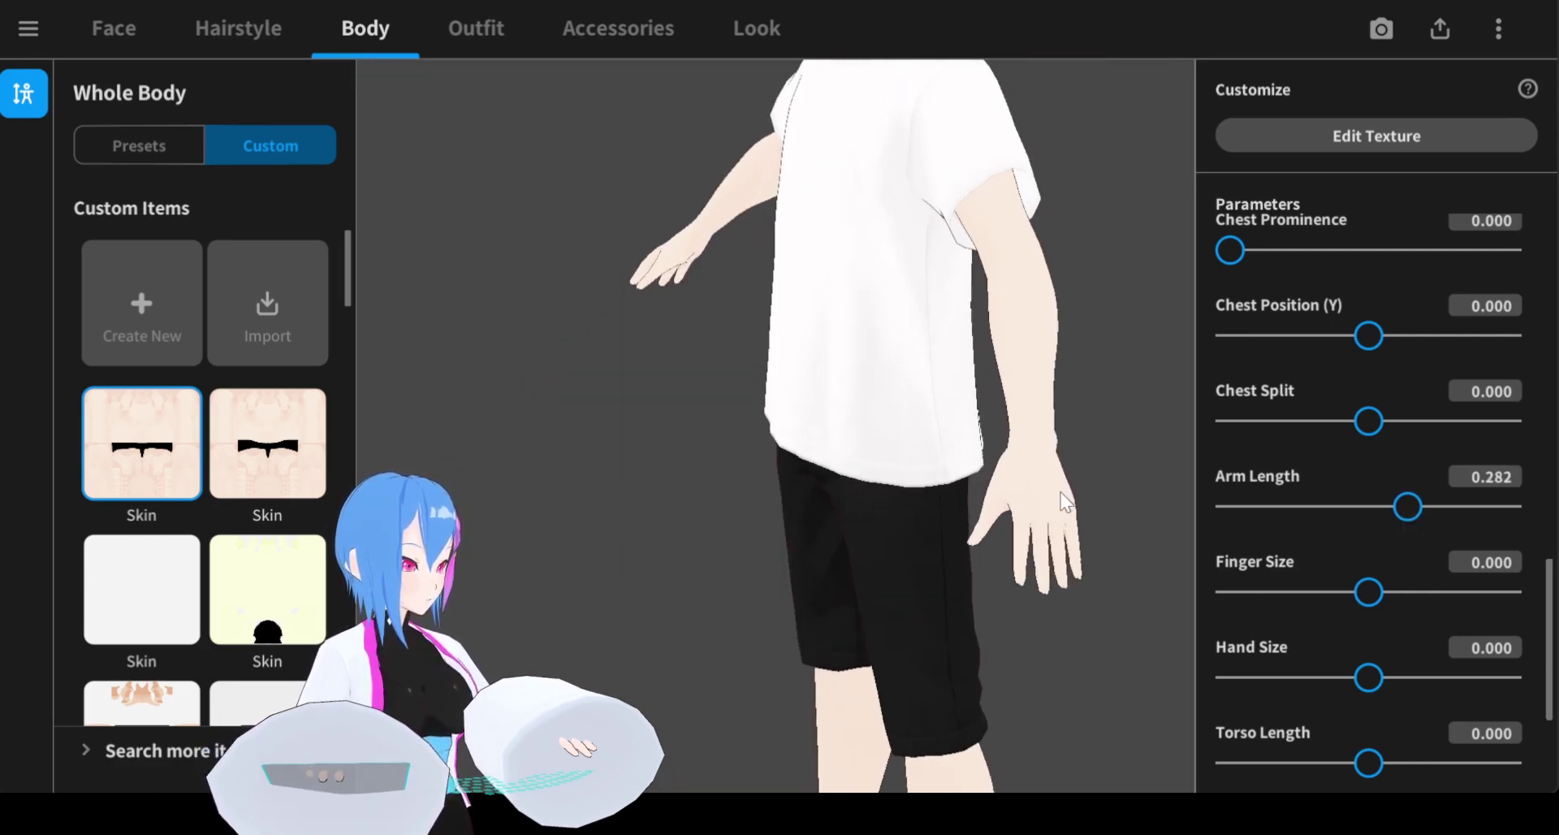
{"action": "middle_click_drag", "start_coordinate": [1059, 490], "coordinate": [986, 456]}
{"action": "scroll", "coordinate": [984, 447], "scroll_direction": "up", "scroll_amount": 2}
{"action": "scroll", "coordinate": [985, 451], "scroll_direction": "up", "scroll_amount": 2}
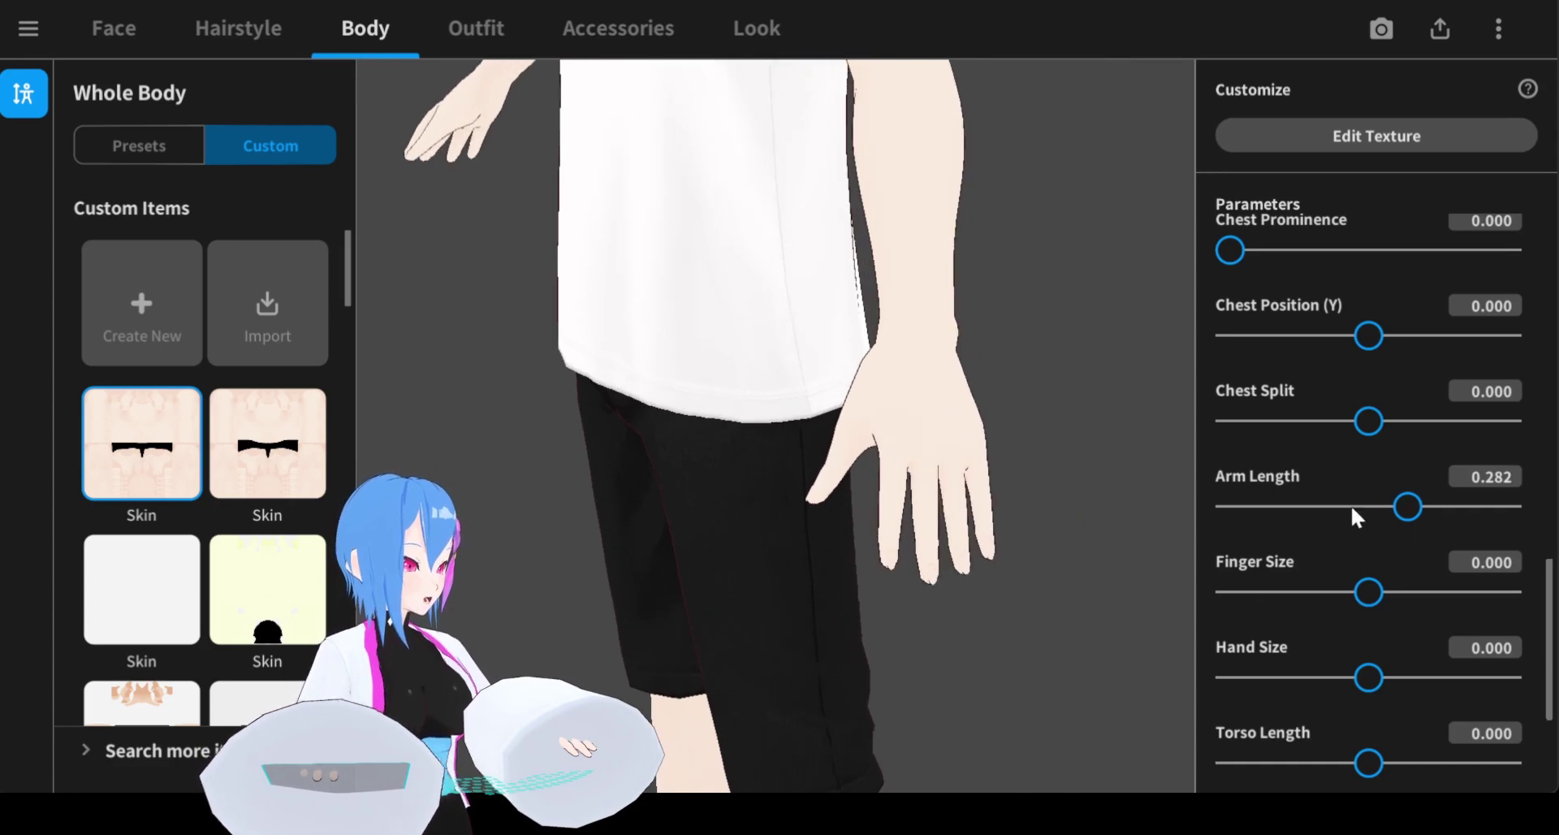
{"action": "left_click_drag", "start_coordinate": [1371, 593], "coordinate": [1163, 591]}
{"action": "scroll", "coordinate": [826, 465], "scroll_direction": "up", "scroll_amount": 2}
{"action": "middle_click_drag", "start_coordinate": [826, 464], "coordinate": [889, 440]}
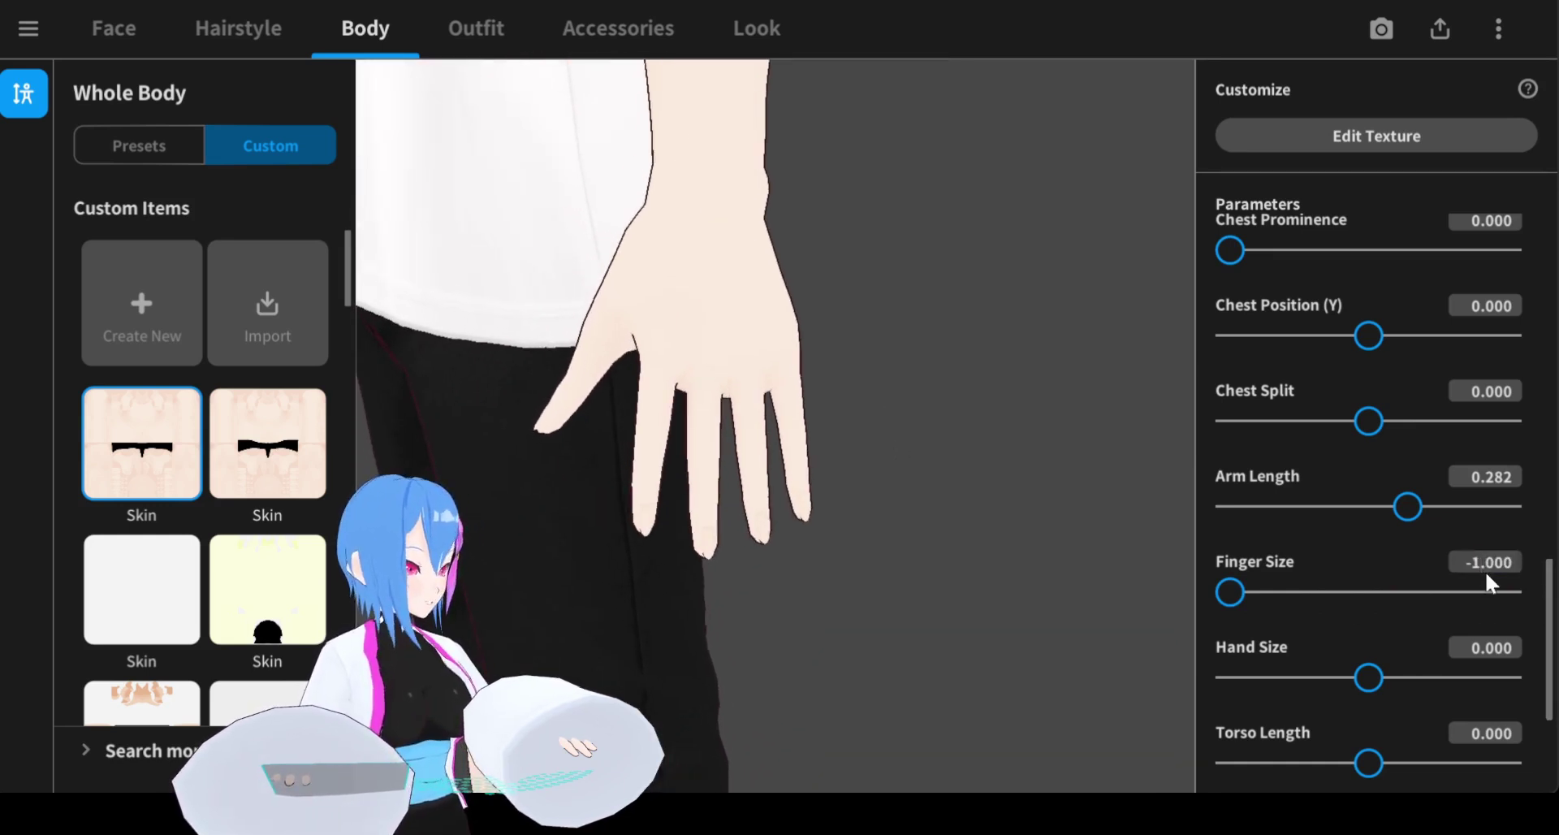
{"action": "key", "text": "BackSpace"}
{"action": "type", "text": "2"}
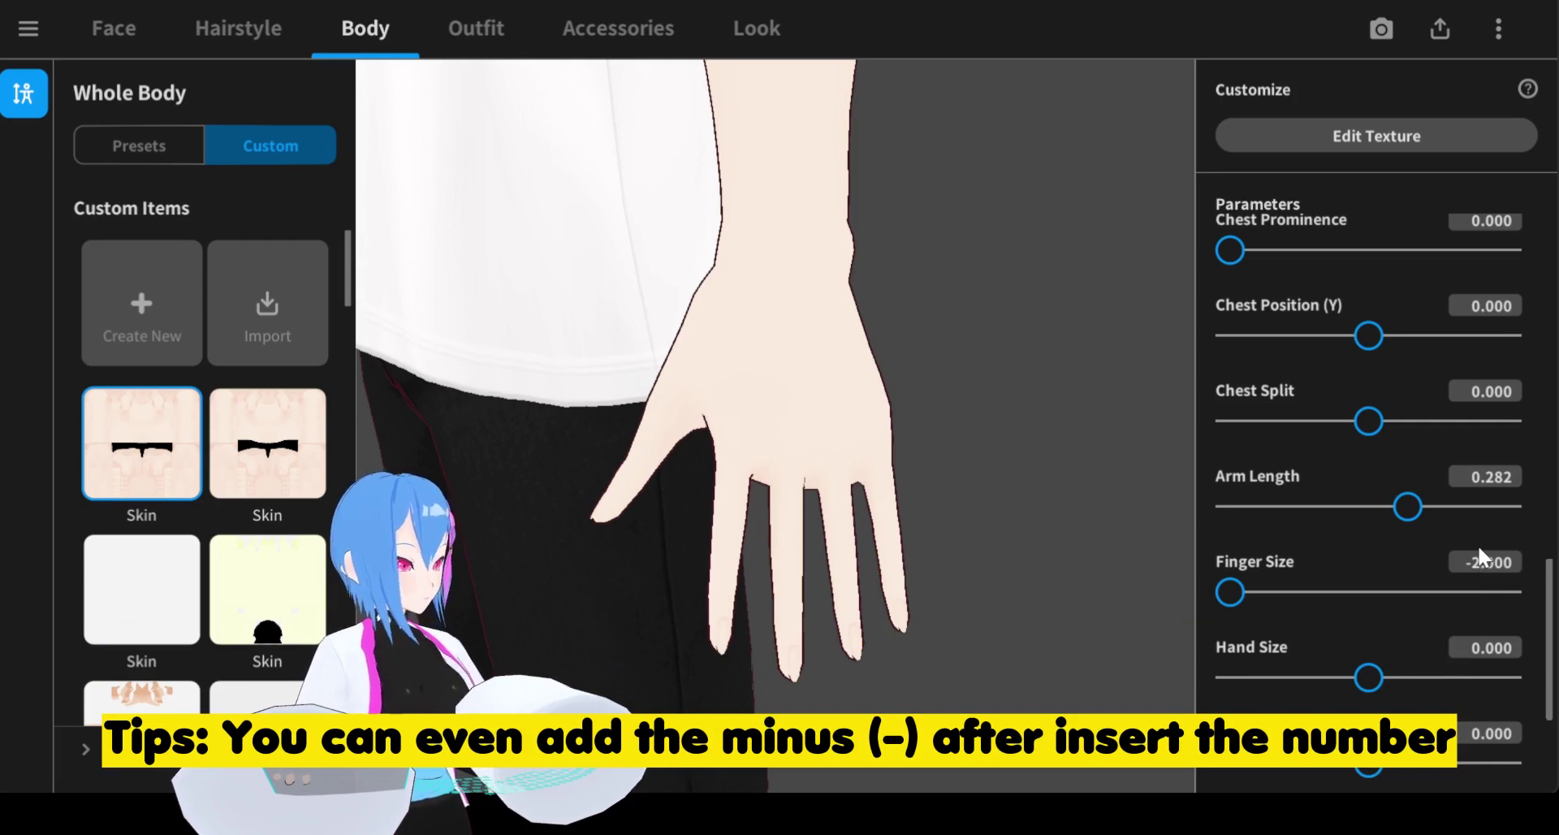
Try an extreme Finger Size of -7.000 and restore it to -2.000.
{"action": "key", "text": "BackSpace"}
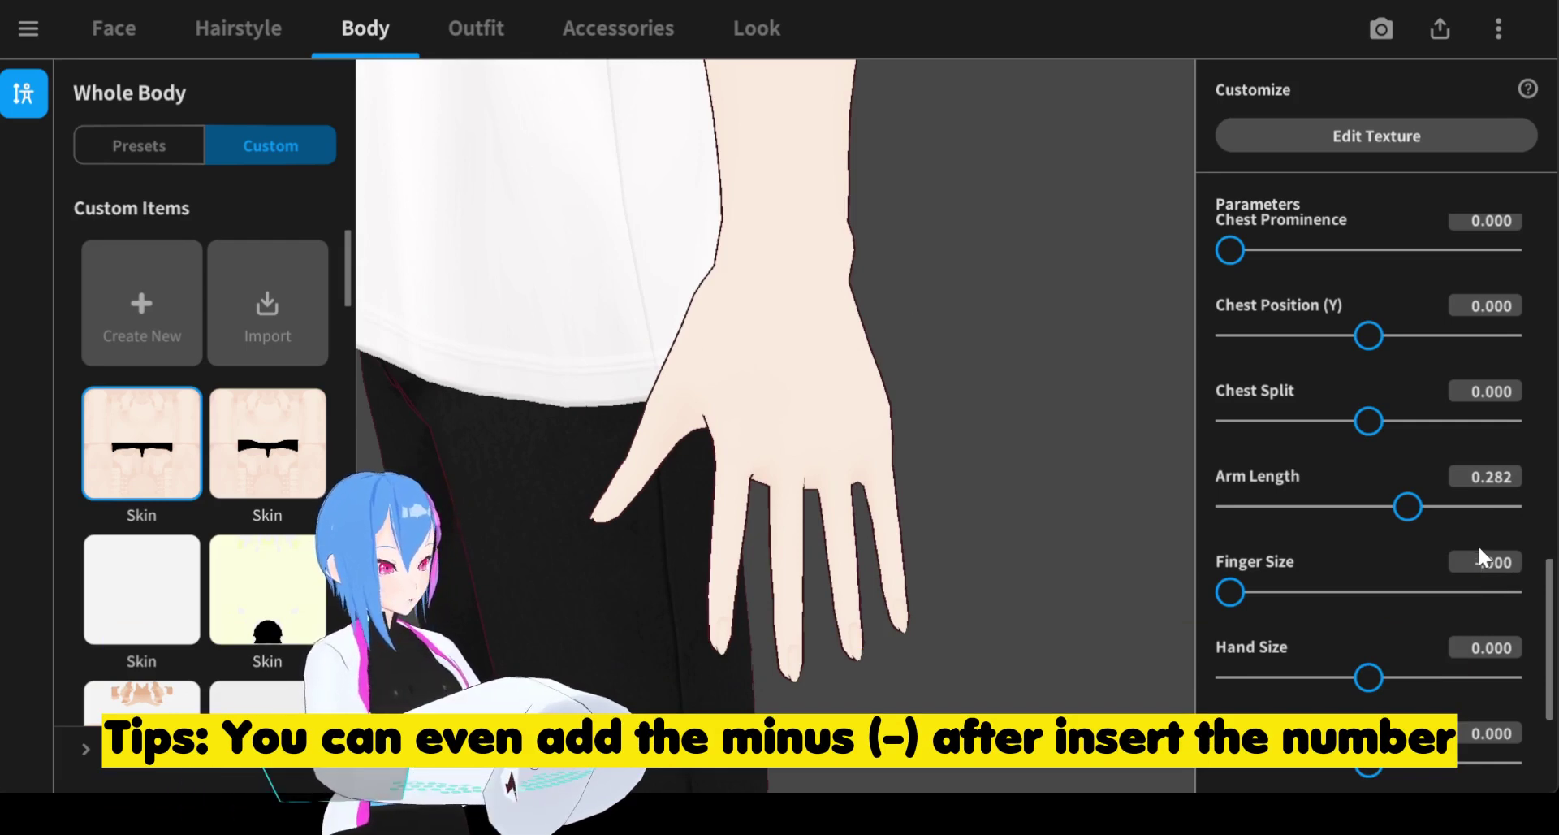
{"action": "type", "text": "7"}
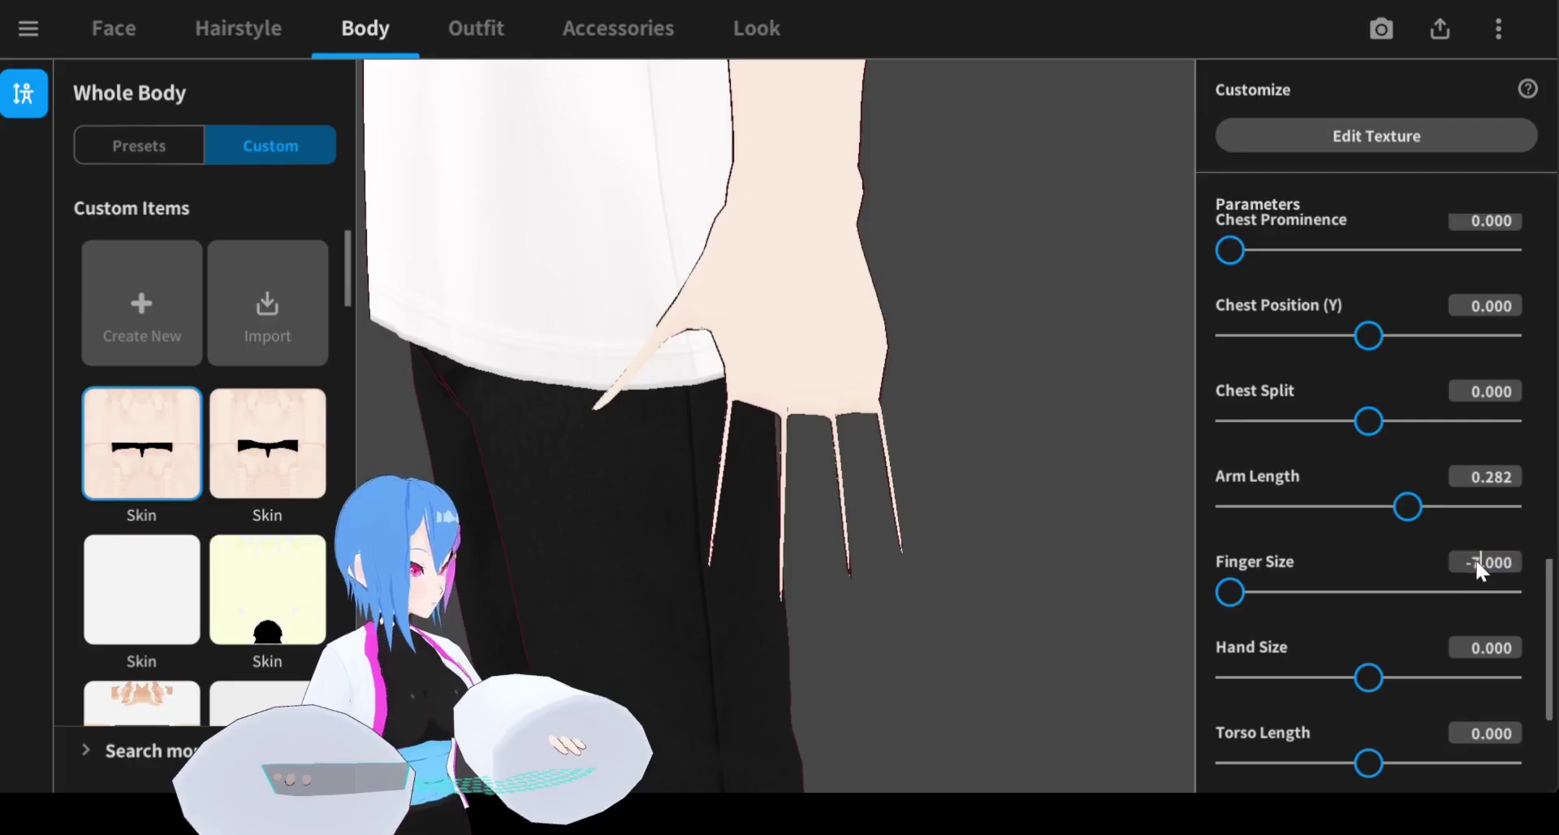
{"action": "left_click", "coordinate": [1467, 563]}
{"action": "key", "text": "BackSpace"}
{"action": "type", "text": "2"}
{"action": "key", "text": "Return"}
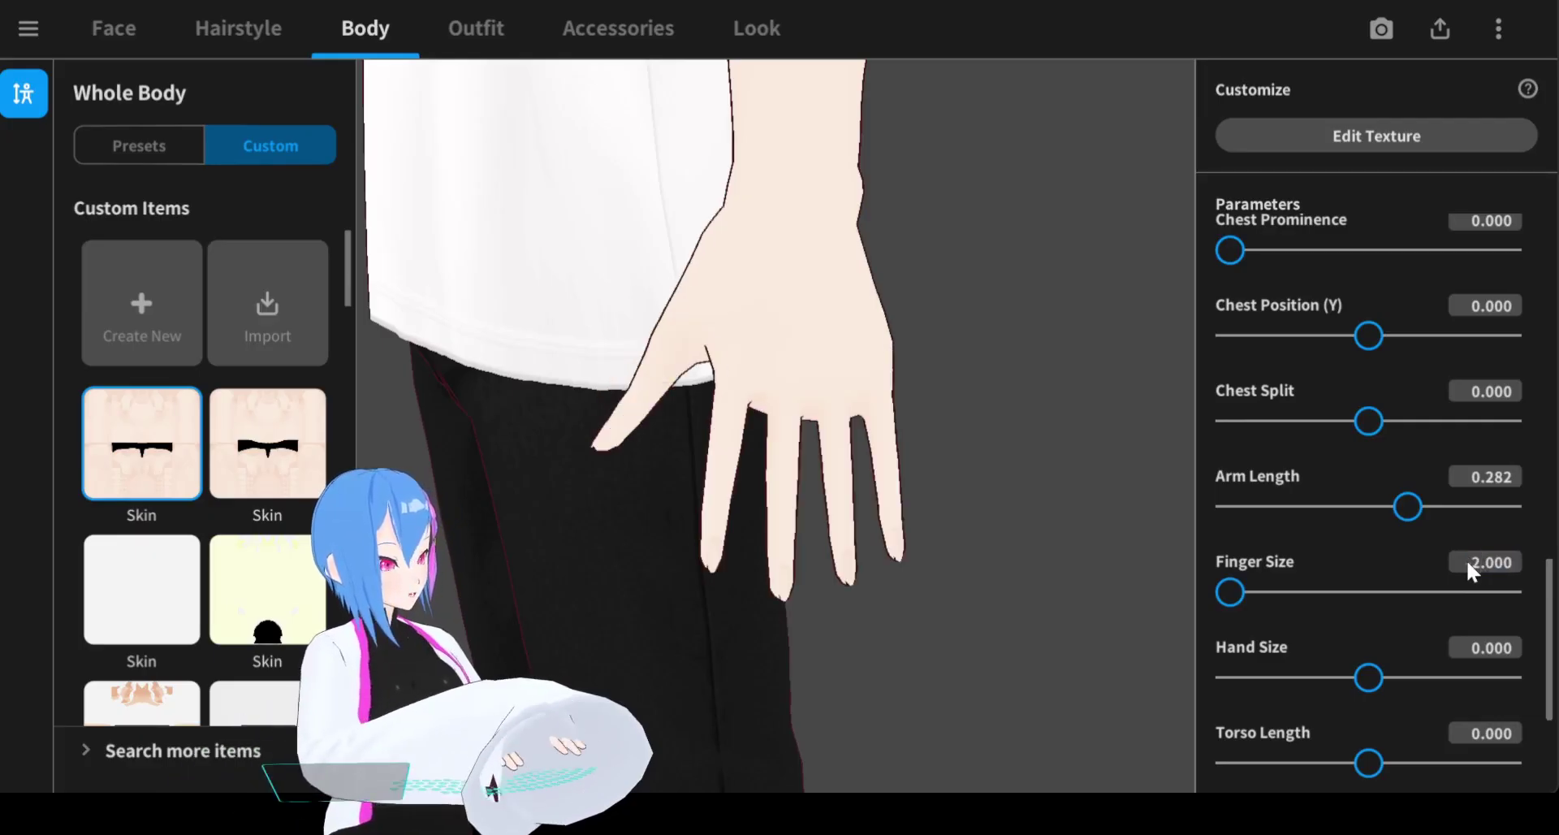
{"action": "scroll", "coordinate": [1001, 398], "scroll_direction": "down", "scroll_amount": 5}
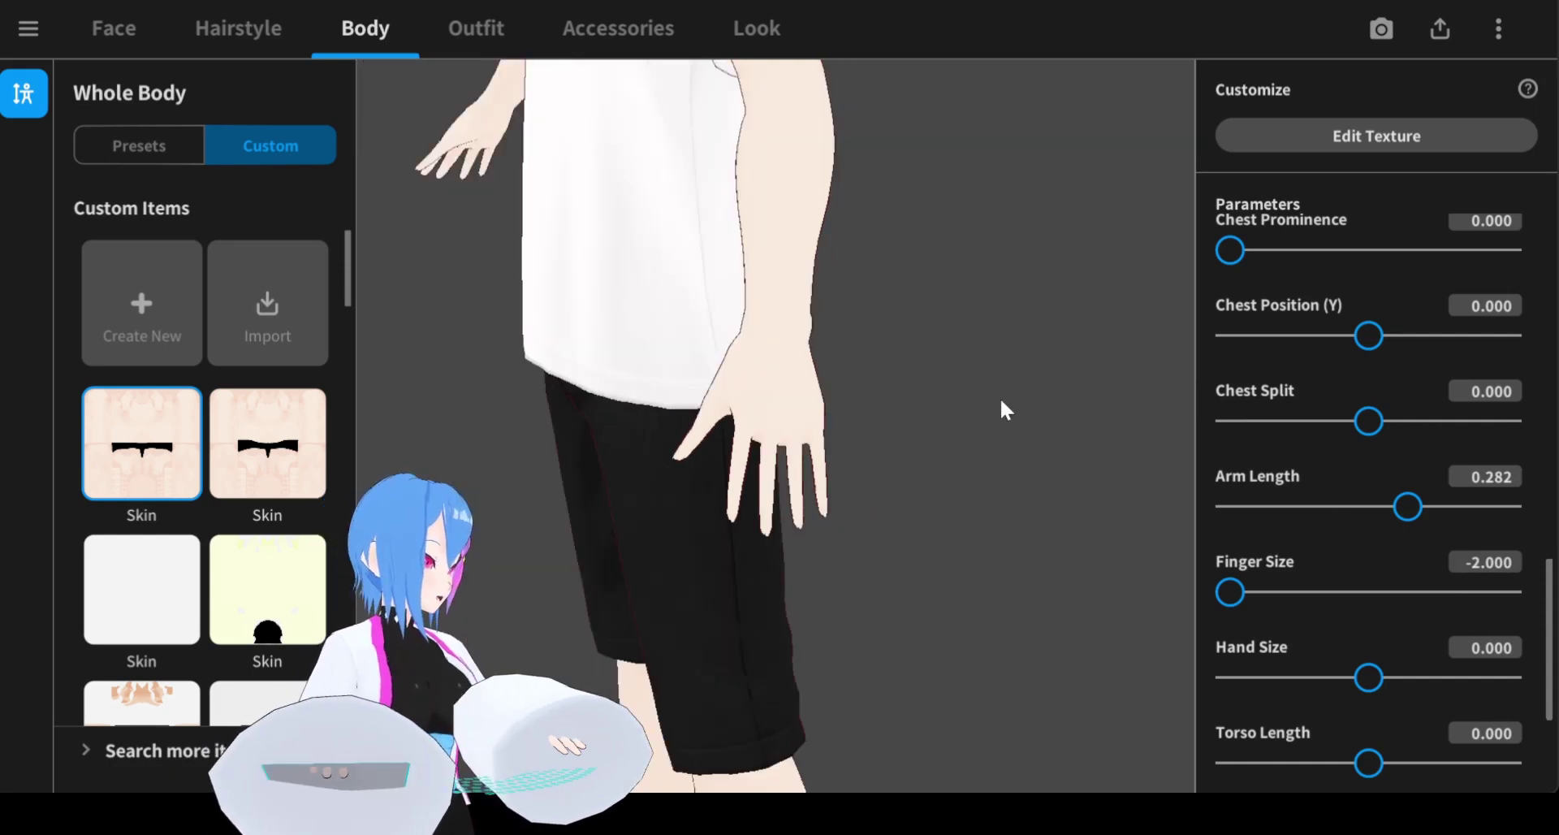
Shrink the hands by setting Hand Size to about -0.389, comparing it with the maximum of 1.000.
{"action": "scroll", "coordinate": [1001, 399], "scroll_direction": "up", "scroll_amount": 3}
{"action": "left_click_drag", "start_coordinate": [1359, 677], "coordinate": [1506, 677]}
{"action": "scroll", "coordinate": [747, 448], "scroll_direction": "down", "scroll_amount": 5}
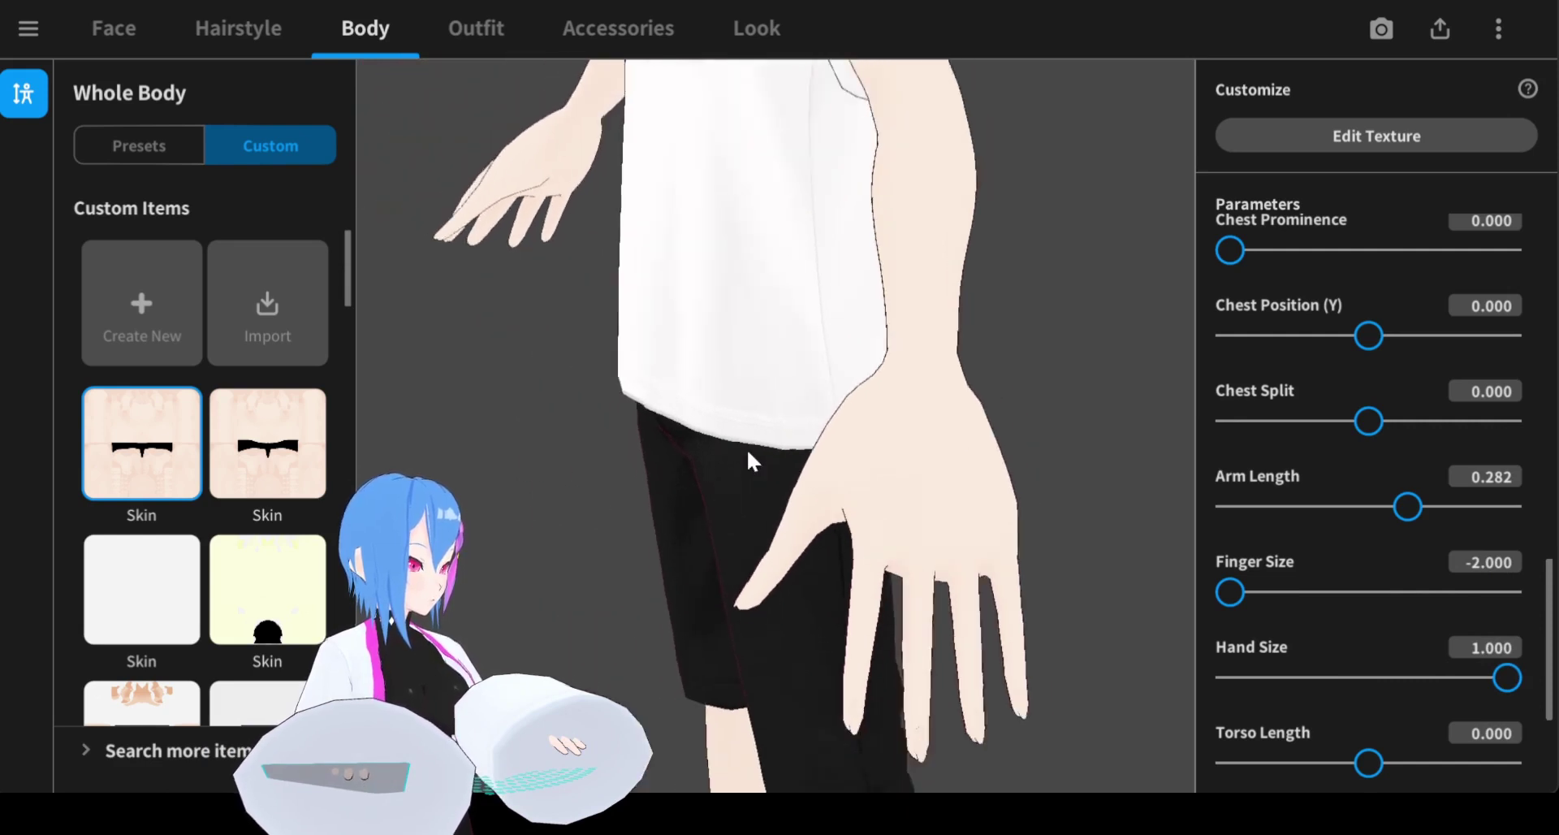
{"action": "left_click_drag", "start_coordinate": [781, 445], "coordinate": [742, 447]}
{"action": "left_click_drag", "start_coordinate": [1508, 675], "coordinate": [1329, 674]}
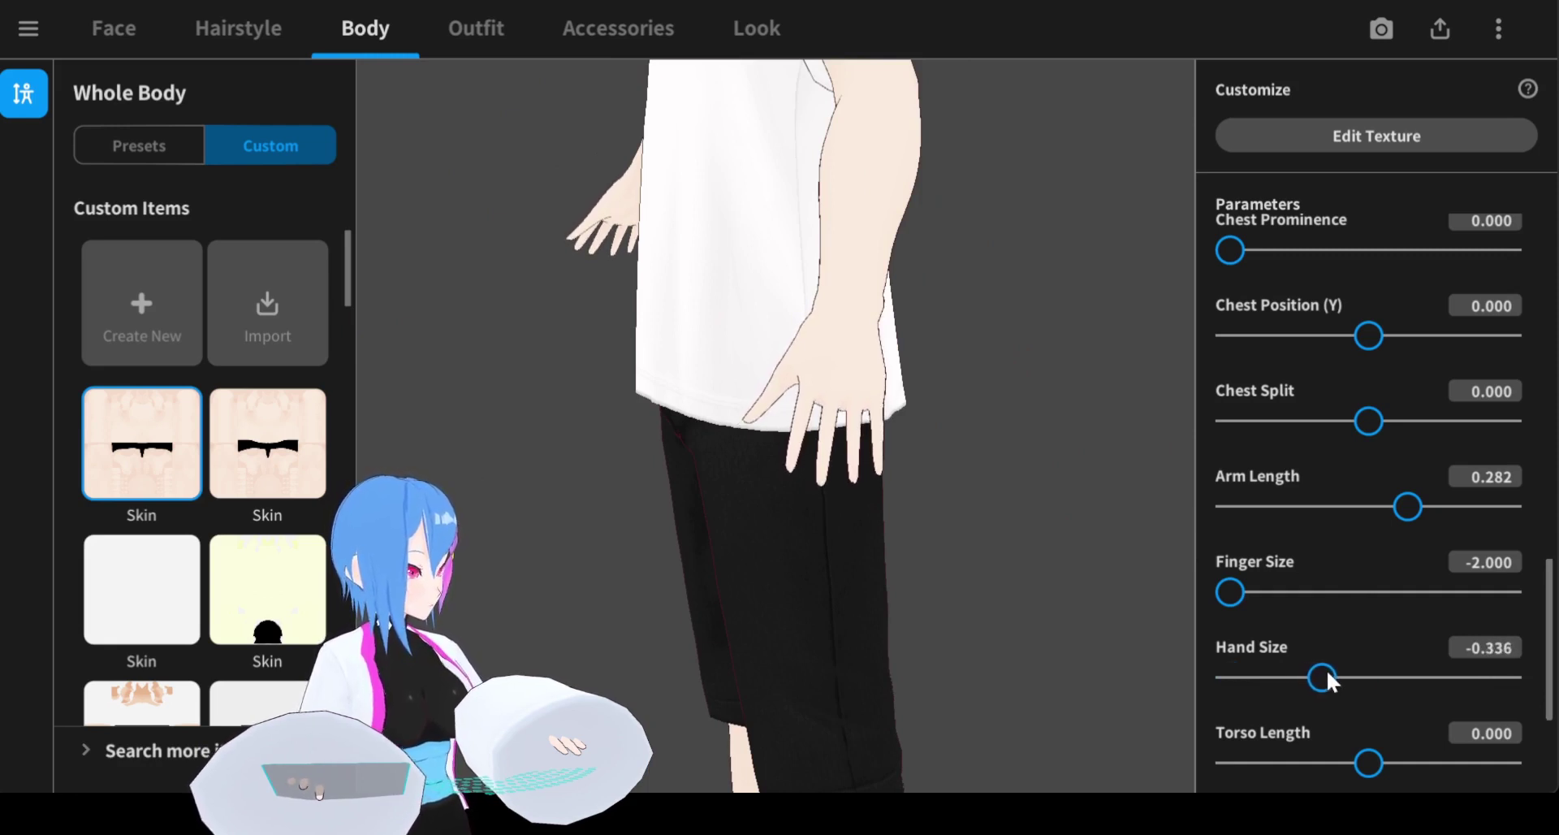
{"action": "mouse_move", "coordinate": [831, 398]}
{"action": "right_mouse_down"}
{"action": "mouse_move", "coordinate": [860, 397]}
{"action": "mouse_move", "coordinate": [846, 397]}
{"action": "right_mouse_up"}
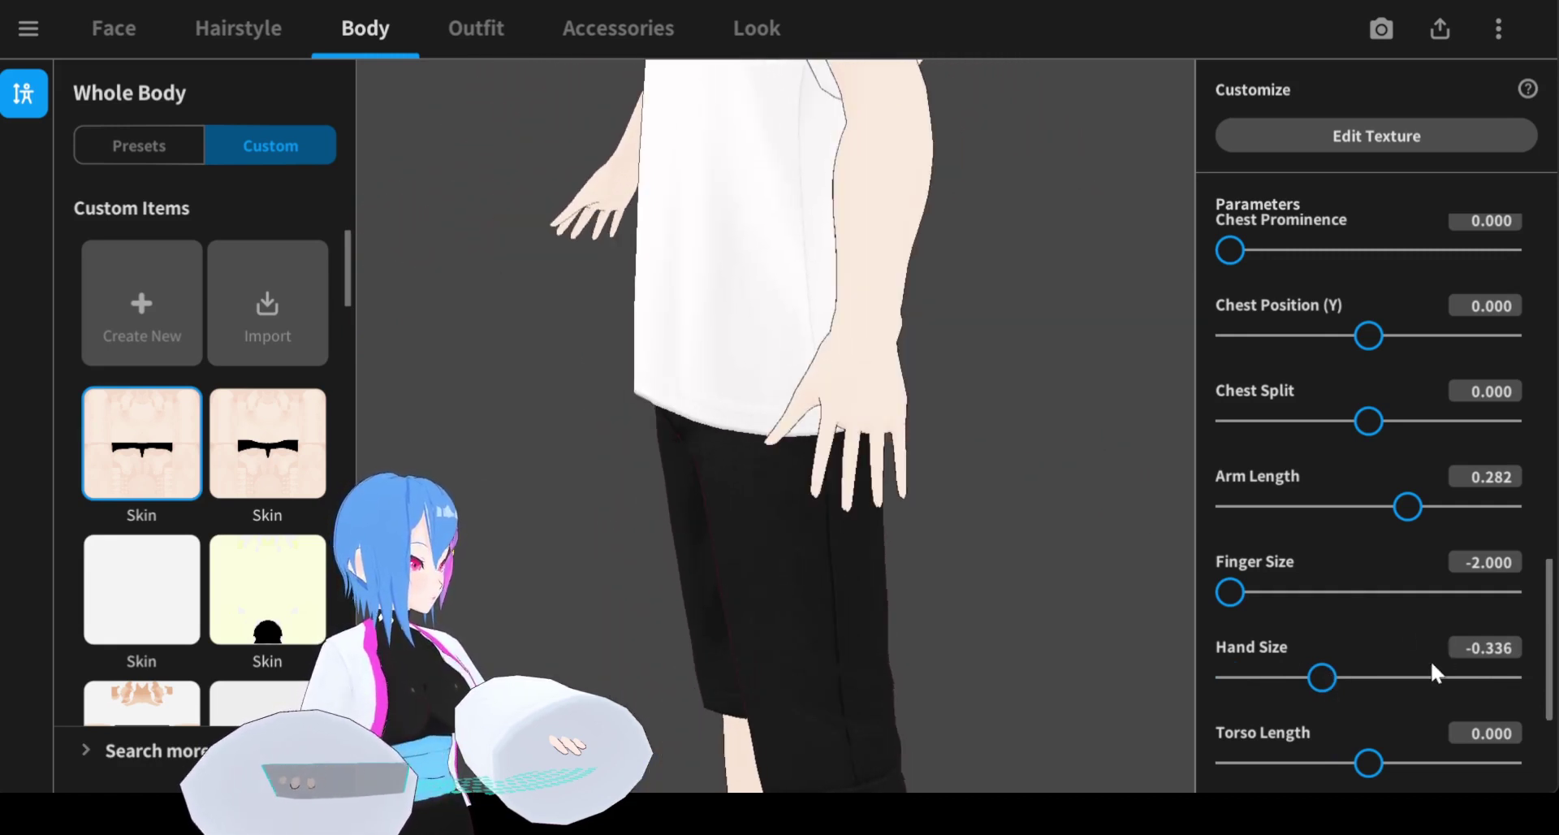
{"action": "left_click_drag", "start_coordinate": [1321, 681], "coordinate": [1312, 678]}
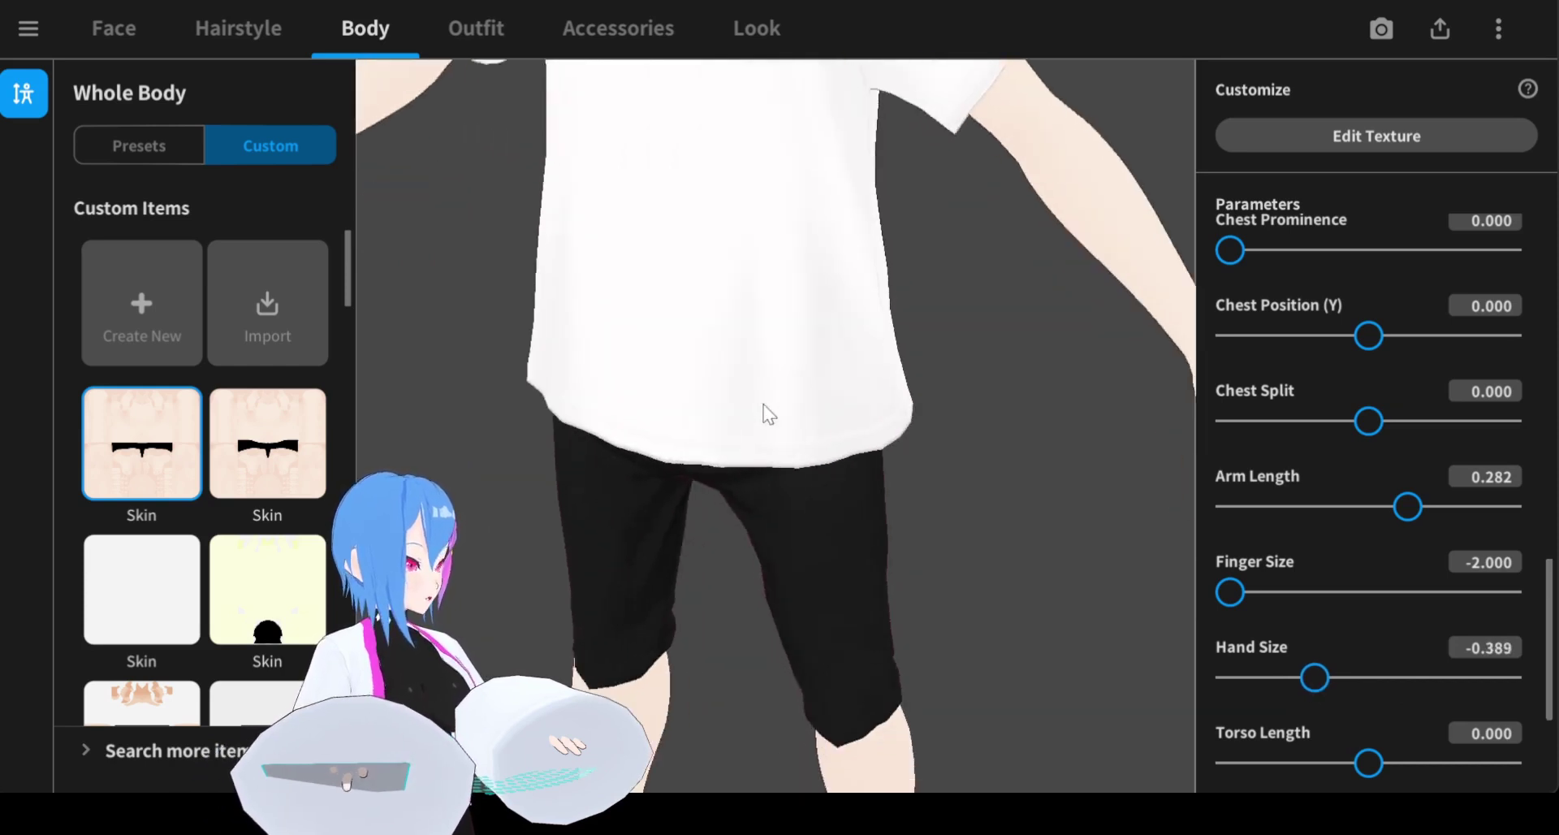
Lengthen the torso by setting Torso Length to about 0.352.
{"action": "scroll", "coordinate": [704, 280], "scroll_direction": "down", "scroll_amount": 3}
{"action": "right_click_drag", "start_coordinate": [706, 280], "coordinate": [757, 285]}
{"action": "middle_click_drag", "start_coordinate": [757, 286], "coordinate": [784, 333]}
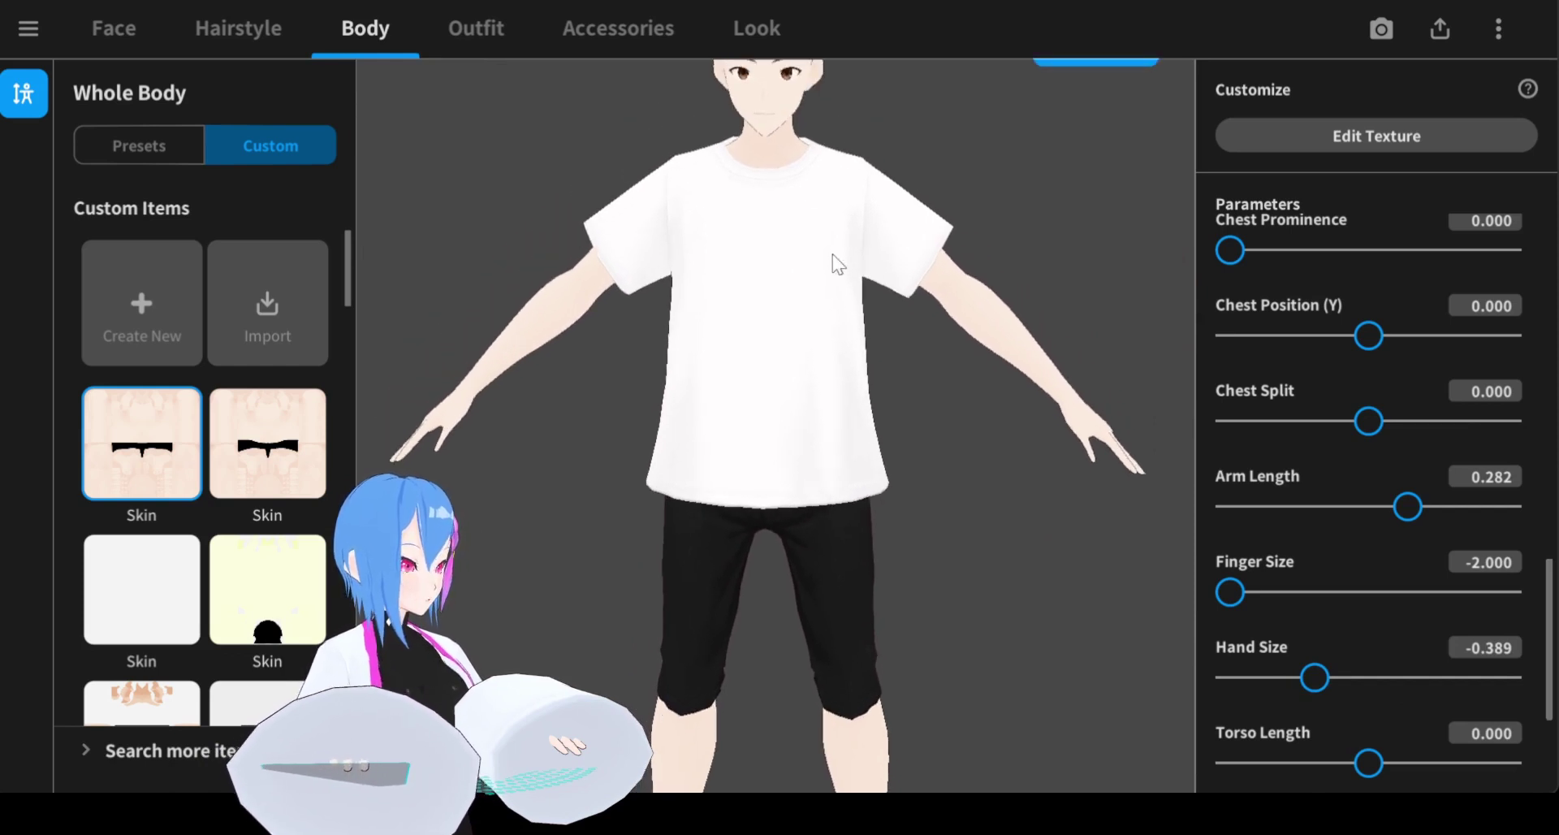
{"action": "right_click_drag", "start_coordinate": [873, 505], "coordinate": [910, 471]}
{"action": "scroll", "coordinate": [1458, 757], "scroll_direction": "down", "scroll_amount": 3}
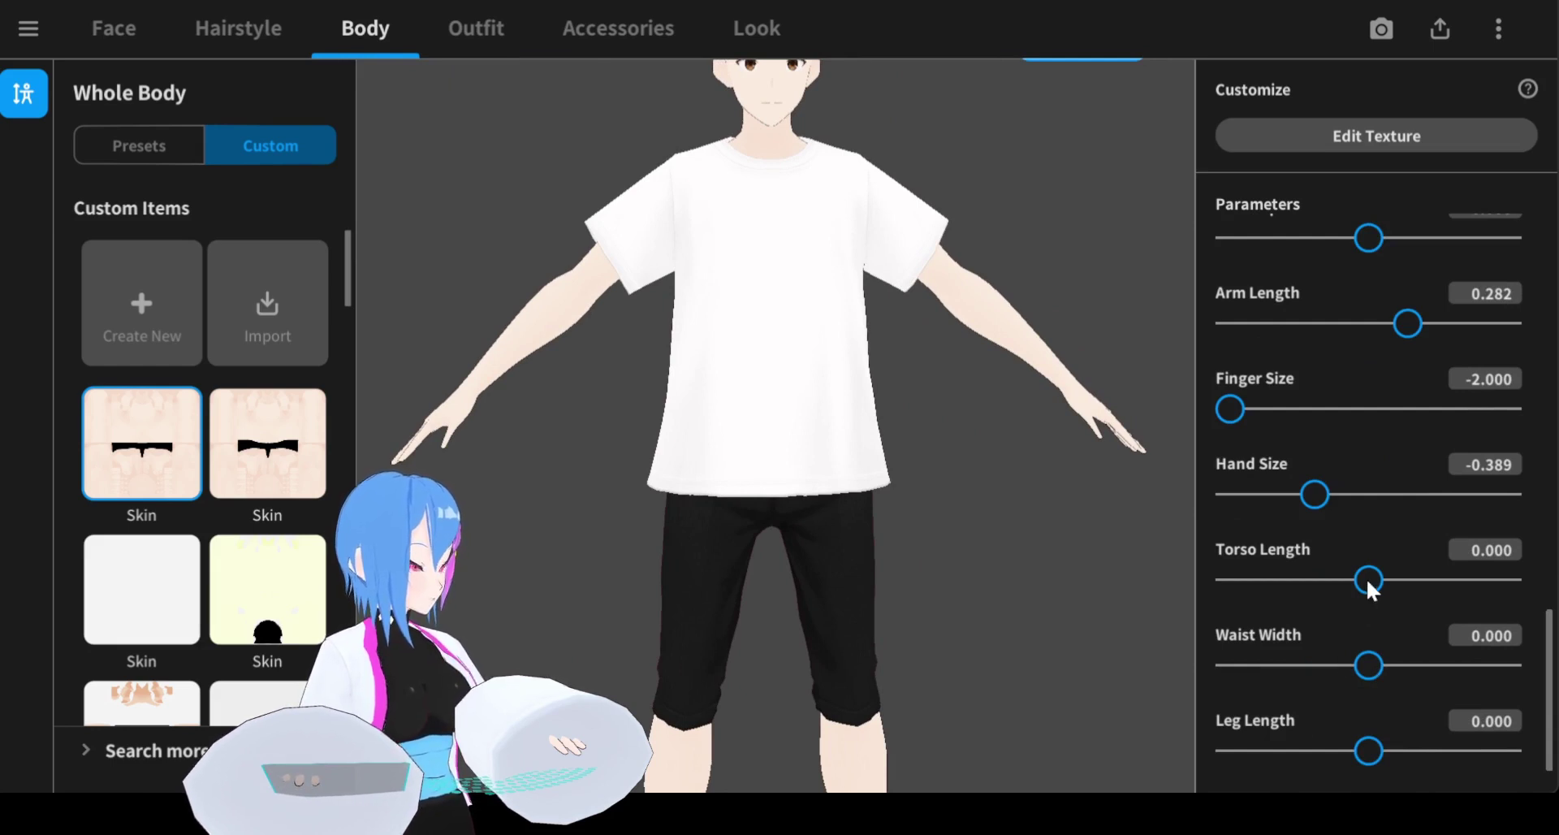
{"action": "left_click_drag", "start_coordinate": [1368, 581], "coordinate": [1251, 574]}
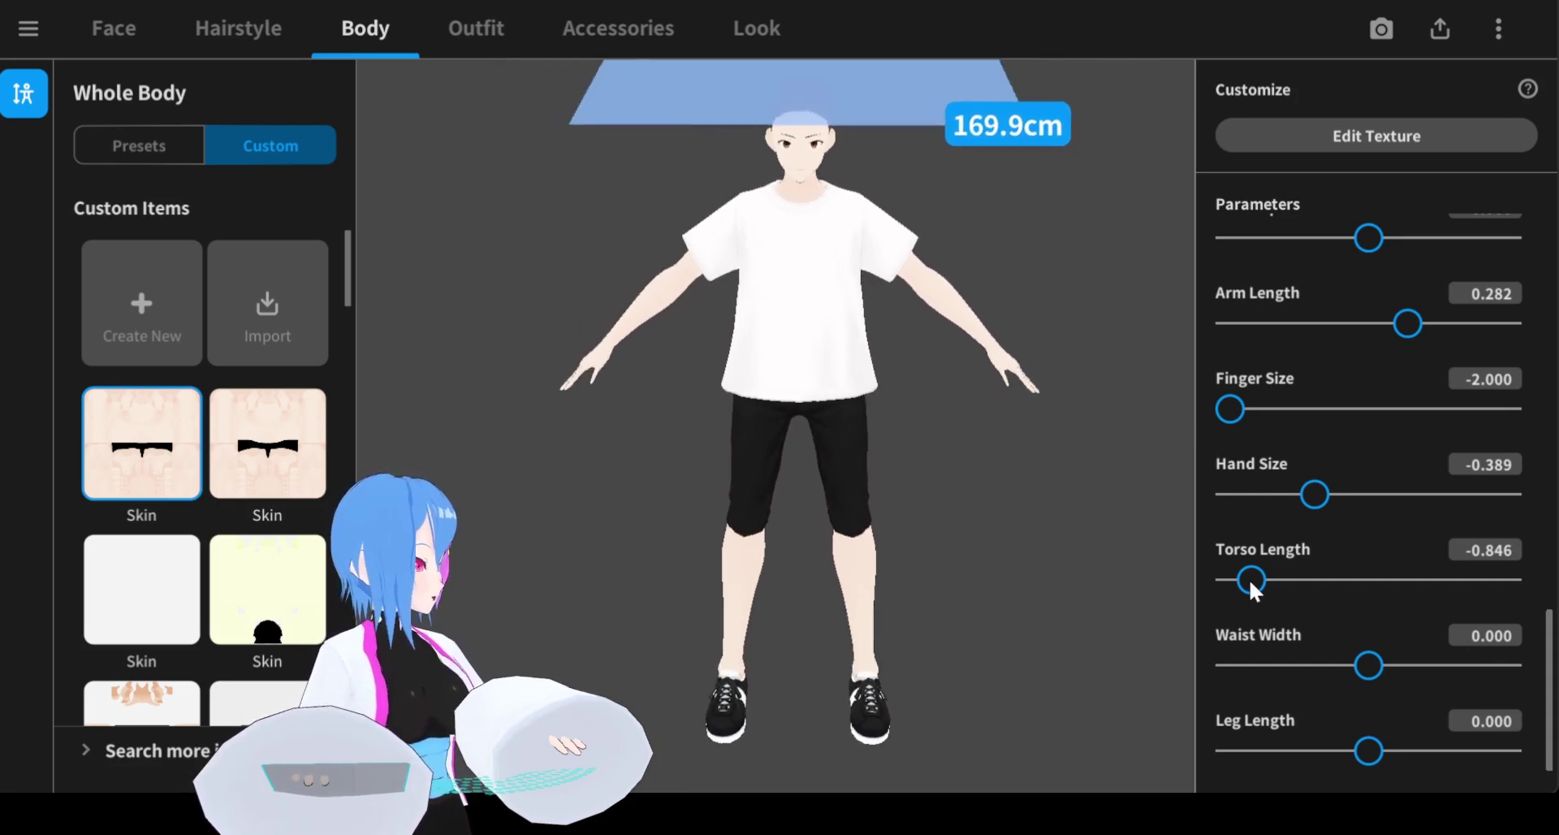
{"action": "left_click_drag", "start_coordinate": [1250, 581], "coordinate": [1417, 589]}
{"action": "right_click_drag", "start_coordinate": [895, 396], "coordinate": [889, 376]}
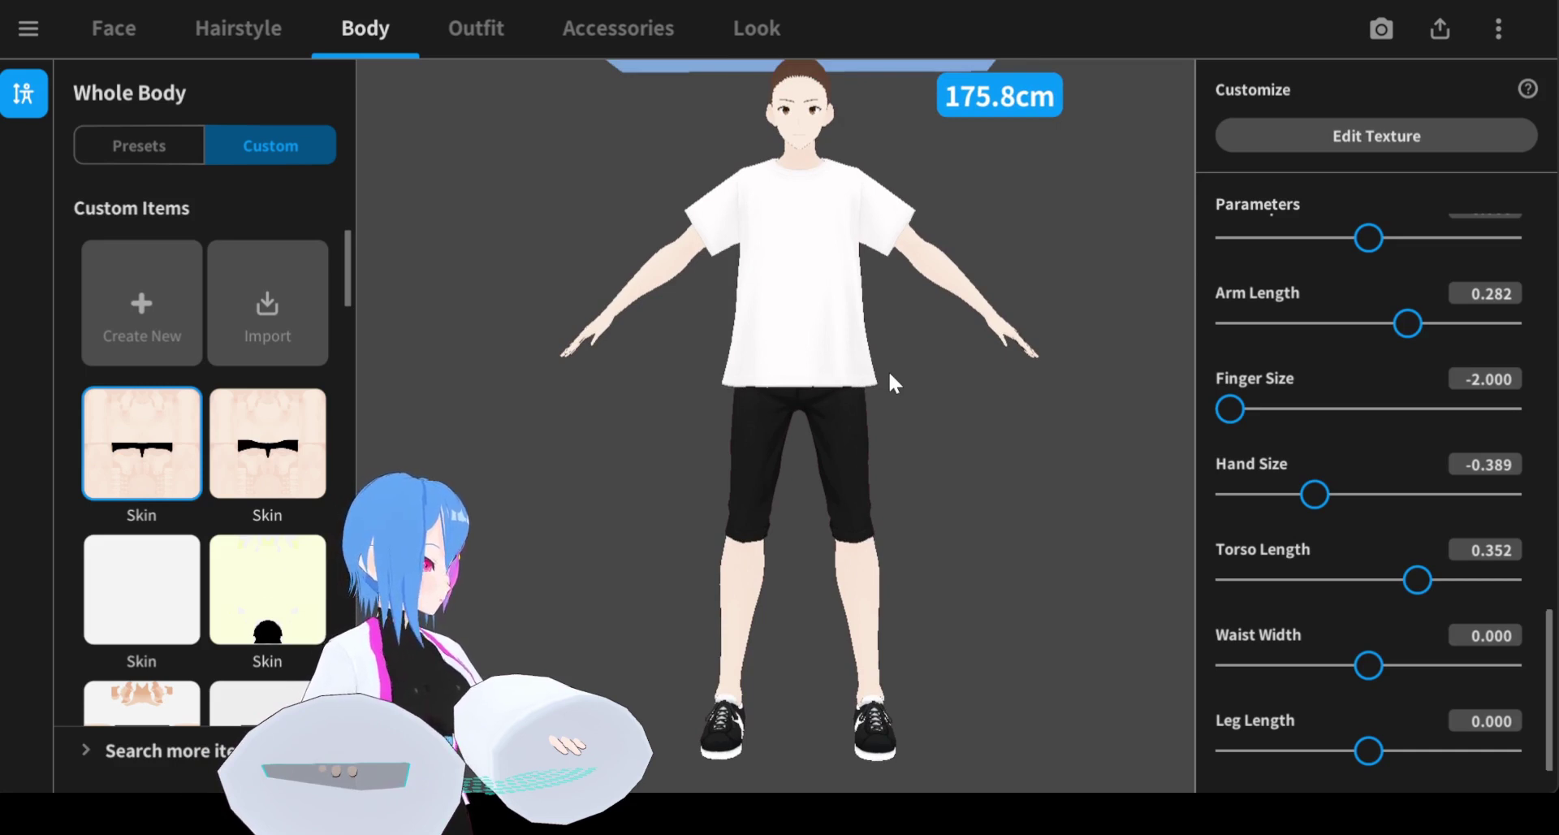
Narrow the waist by setting Waist Width to its minimum of -1.000, after trying the maximum of 1.000.
{"action": "left_click_drag", "start_coordinate": [888, 370], "coordinate": [917, 471]}
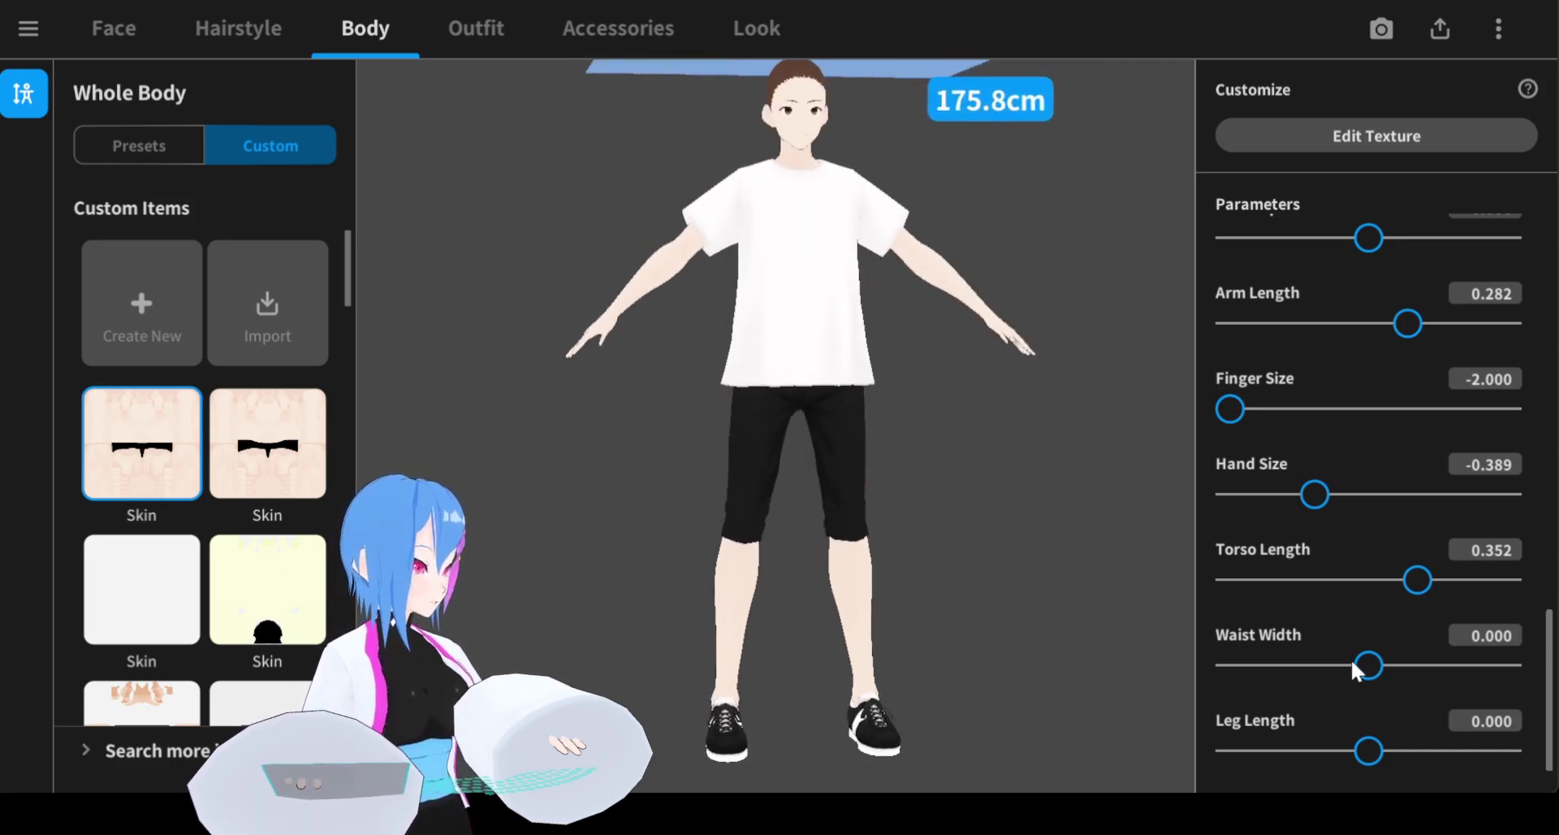
{"action": "left_click_drag", "start_coordinate": [1352, 661], "coordinate": [1554, 694]}
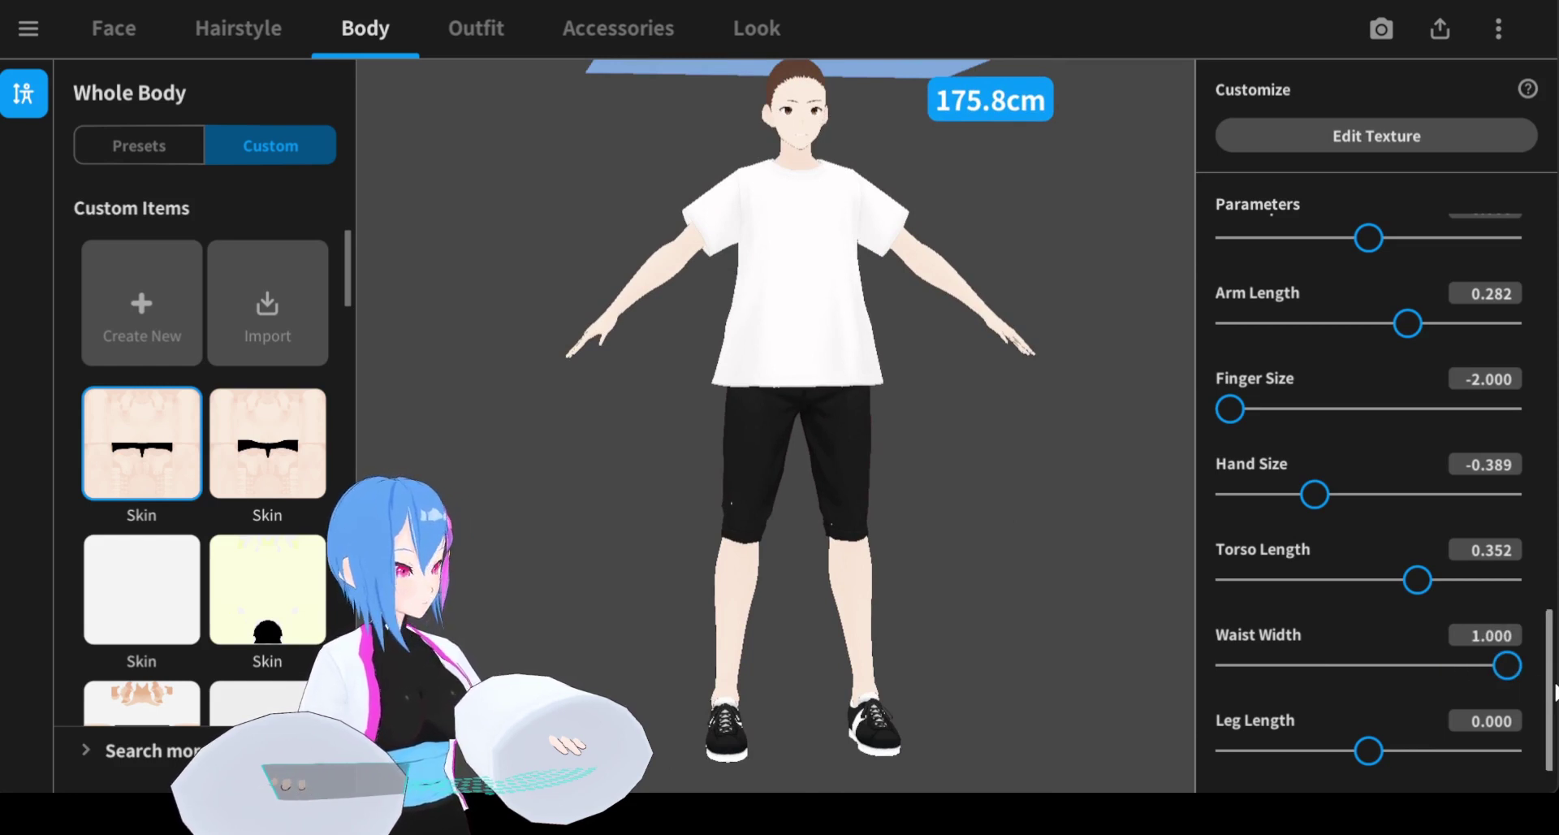
{"action": "left_click_drag", "start_coordinate": [1103, 619], "coordinate": [832, 556]}
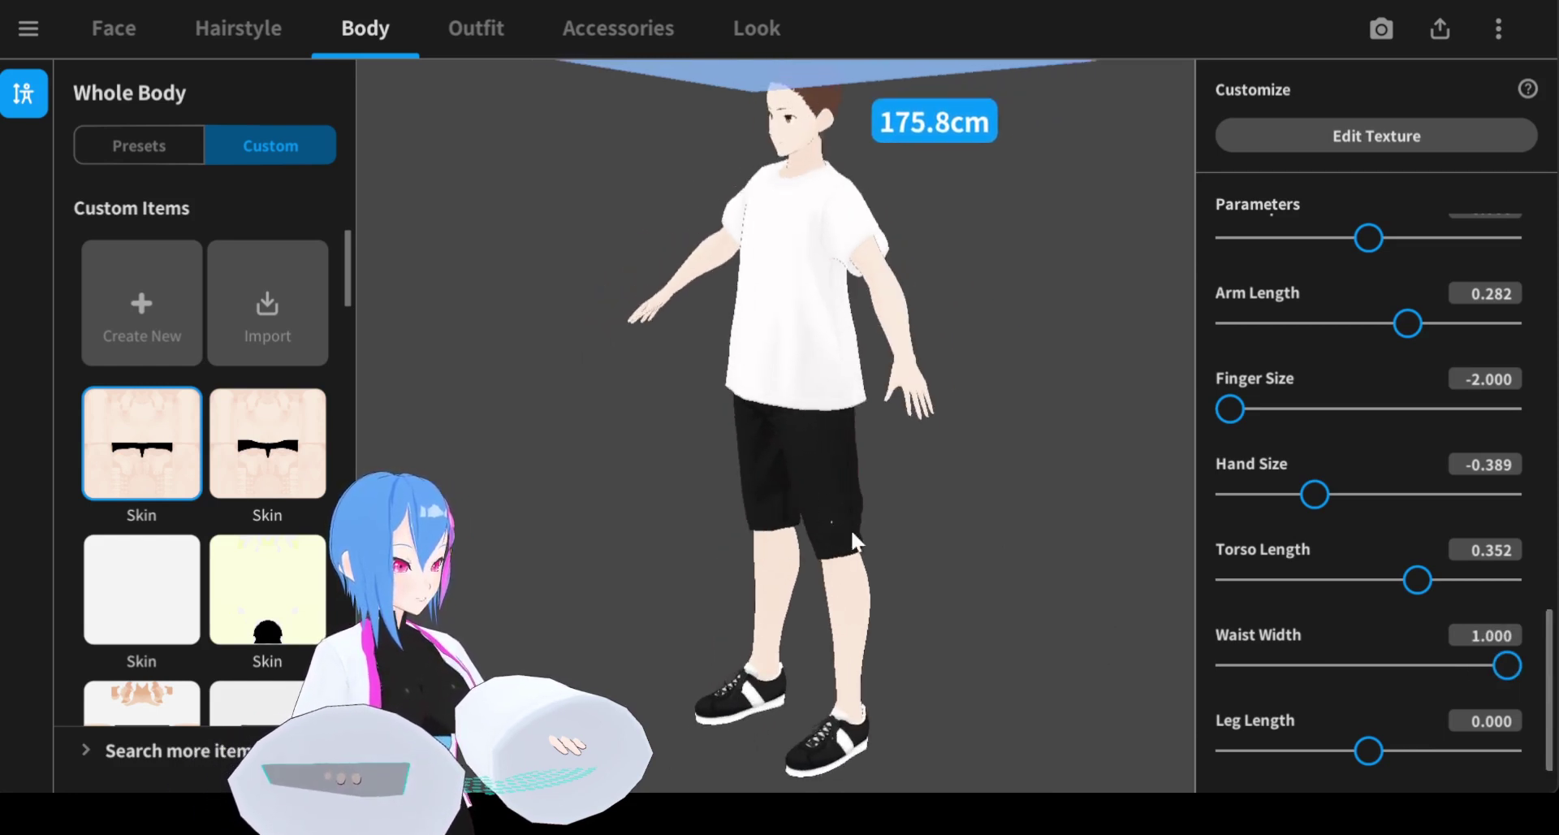
{"action": "right_click_drag", "start_coordinate": [850, 531], "coordinate": [892, 520]}
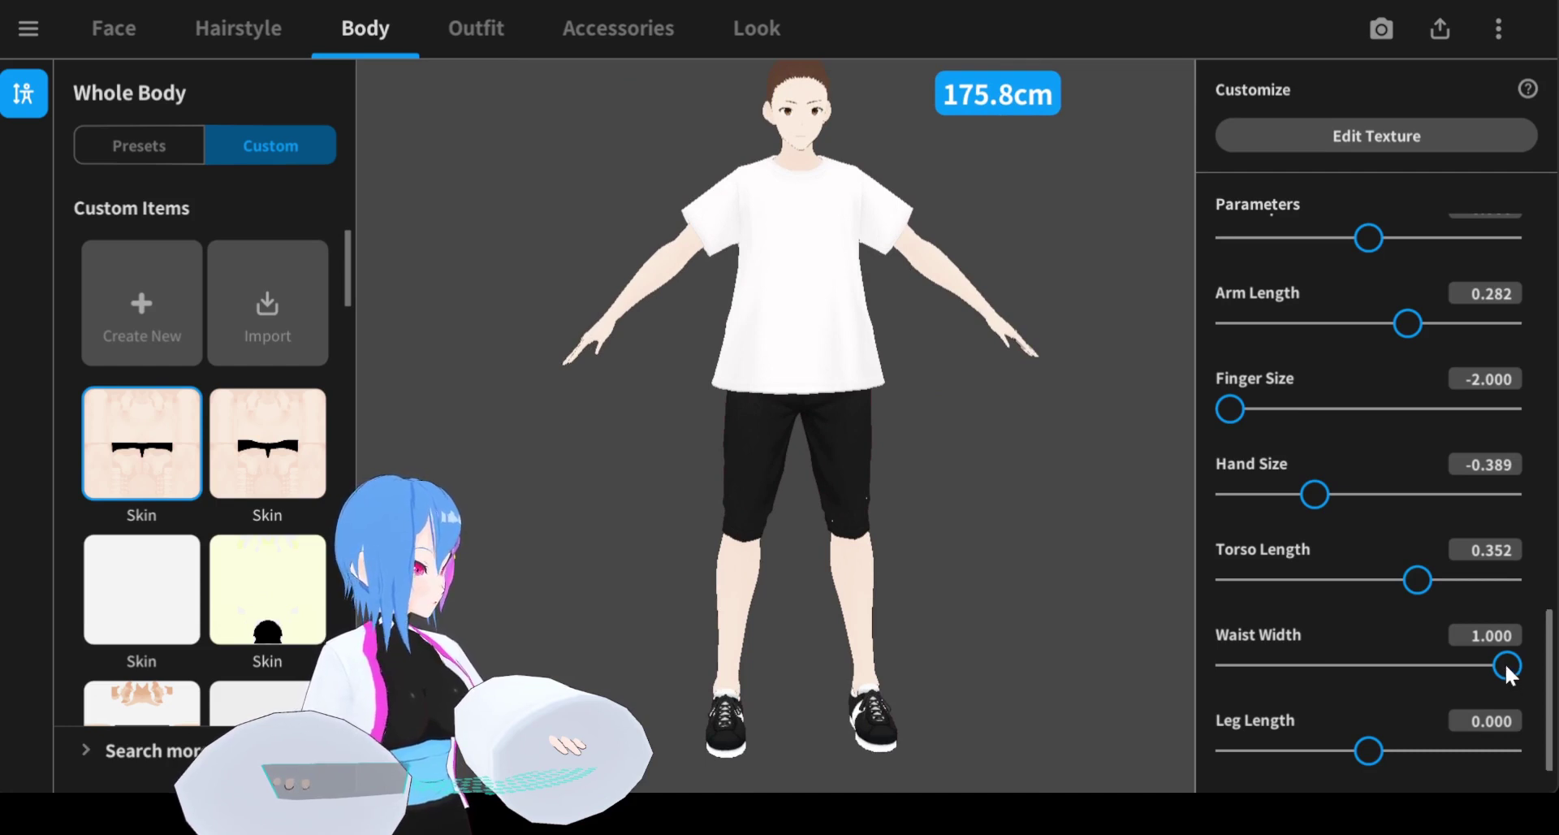
{"action": "left_click_drag", "start_coordinate": [1503, 662], "coordinate": [1226, 664]}
{"action": "left_click_drag", "start_coordinate": [1056, 600], "coordinate": [987, 558]}
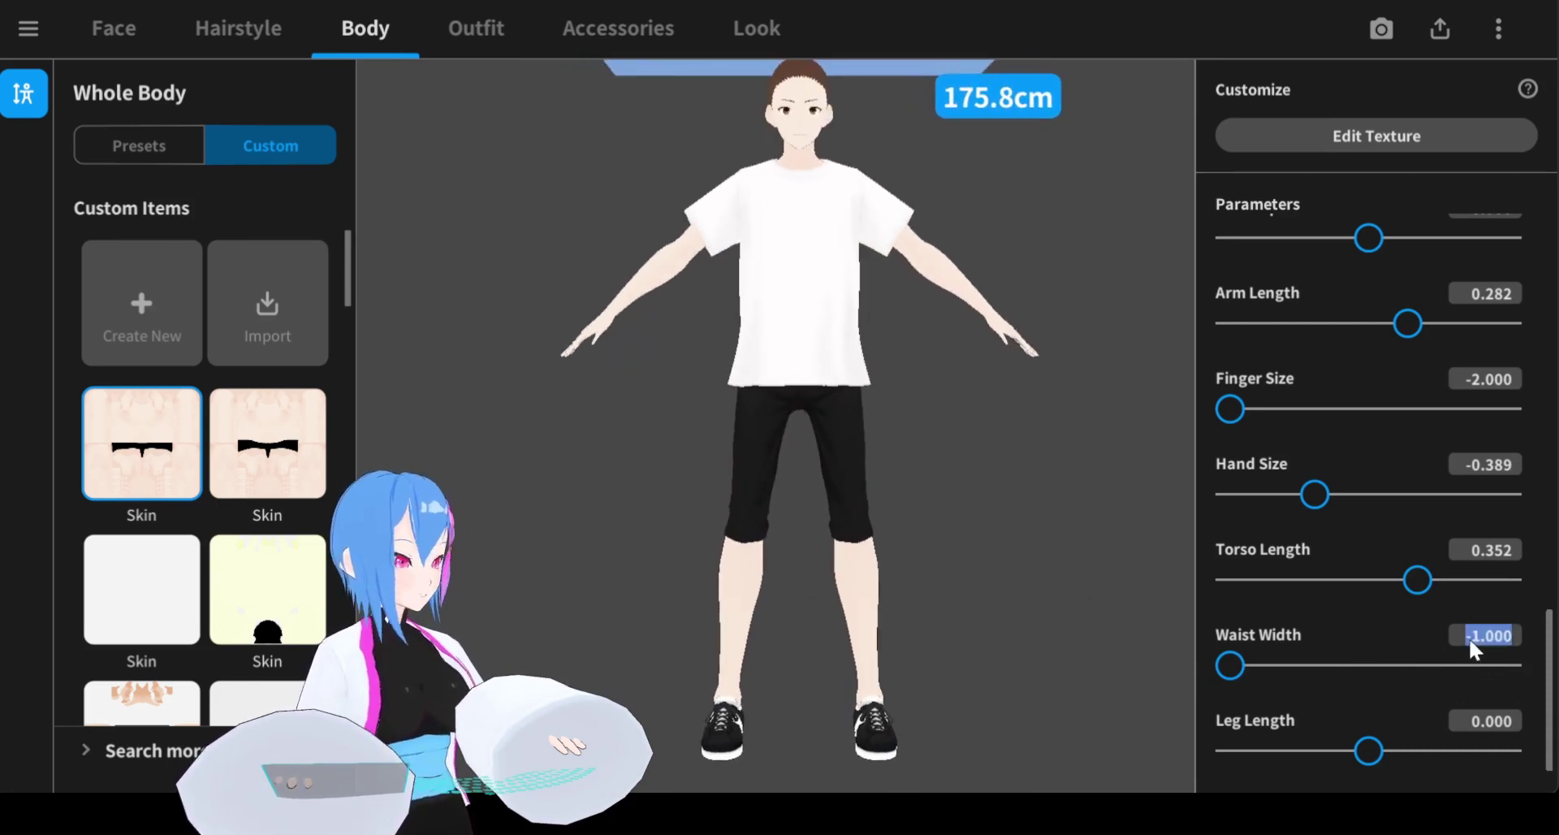
Try an extreme Waist Width of -5.000 and restore it to -1.000.
{"action": "type", "text": "-5"}
{"action": "key", "text": "Return"}
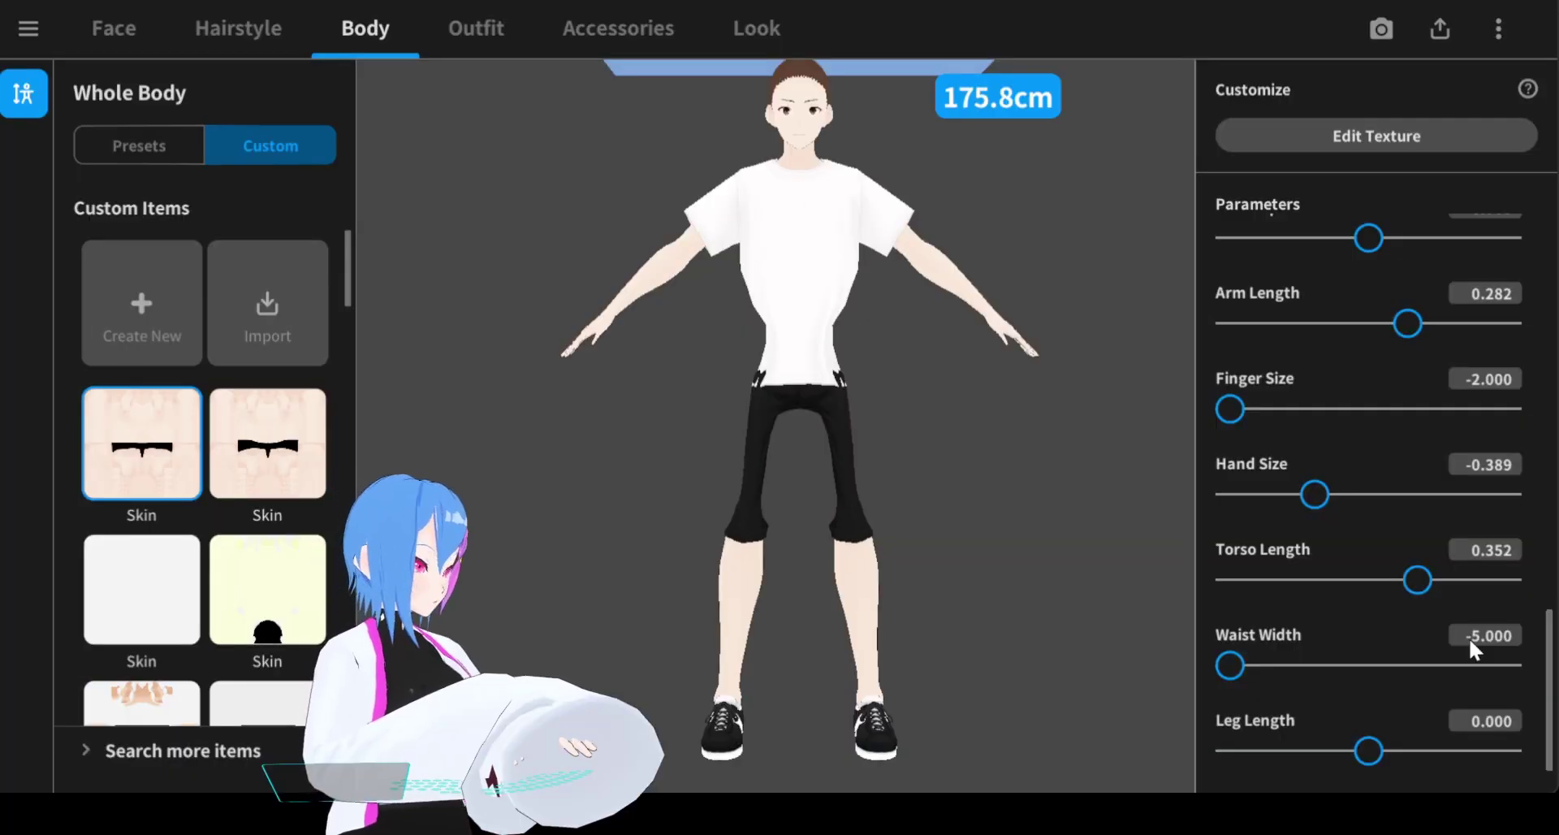
{"action": "left_click", "coordinate": [1233, 669]}
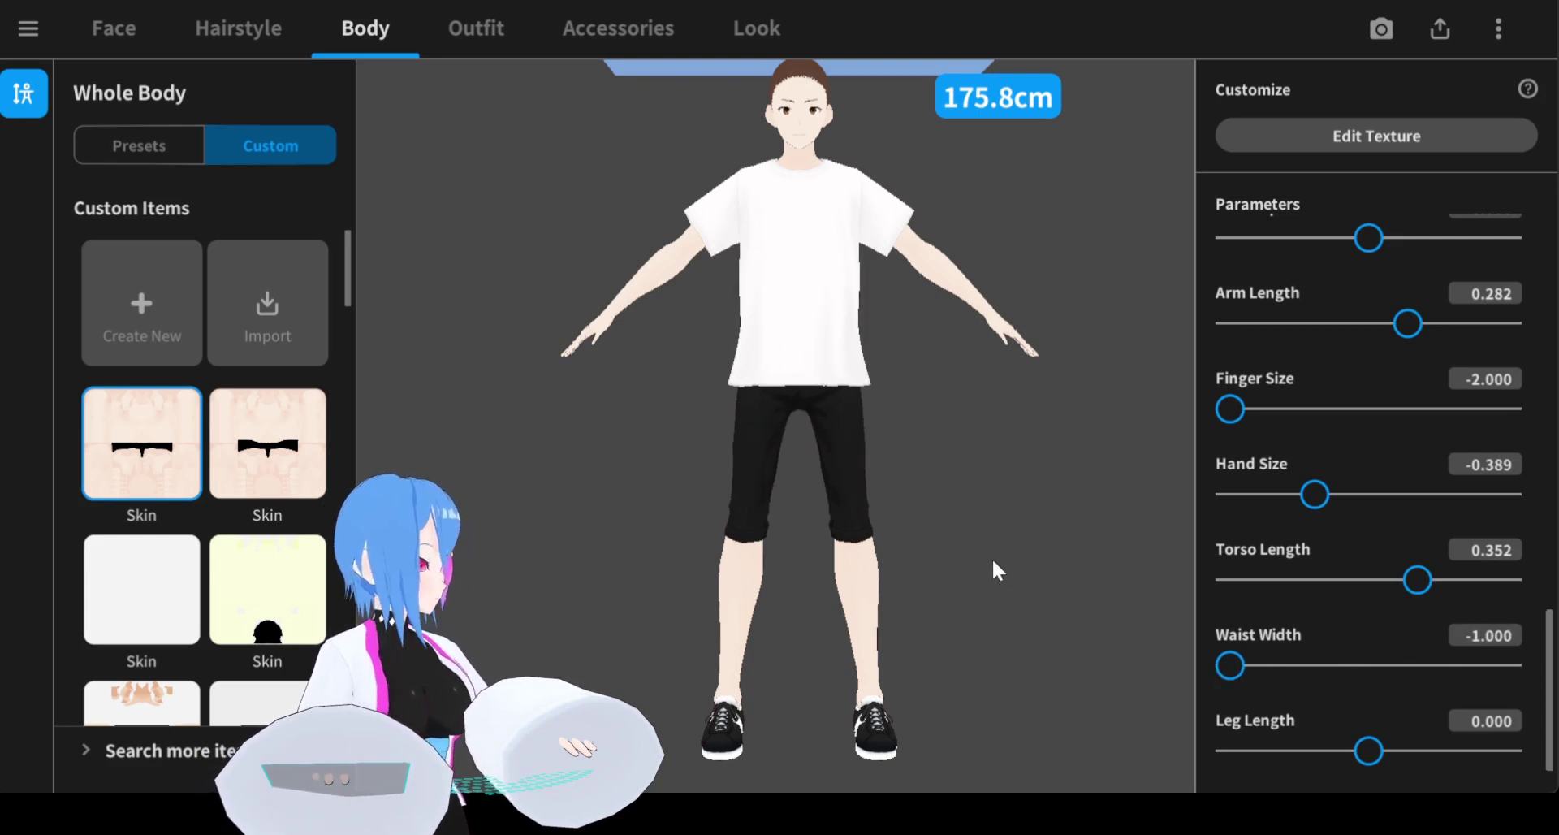
Lengthen the legs by setting Leg Length to about 0.210, after trying the minimum of -1.000.
{"action": "left_click_drag", "start_coordinate": [991, 557], "coordinate": [1025, 637]}
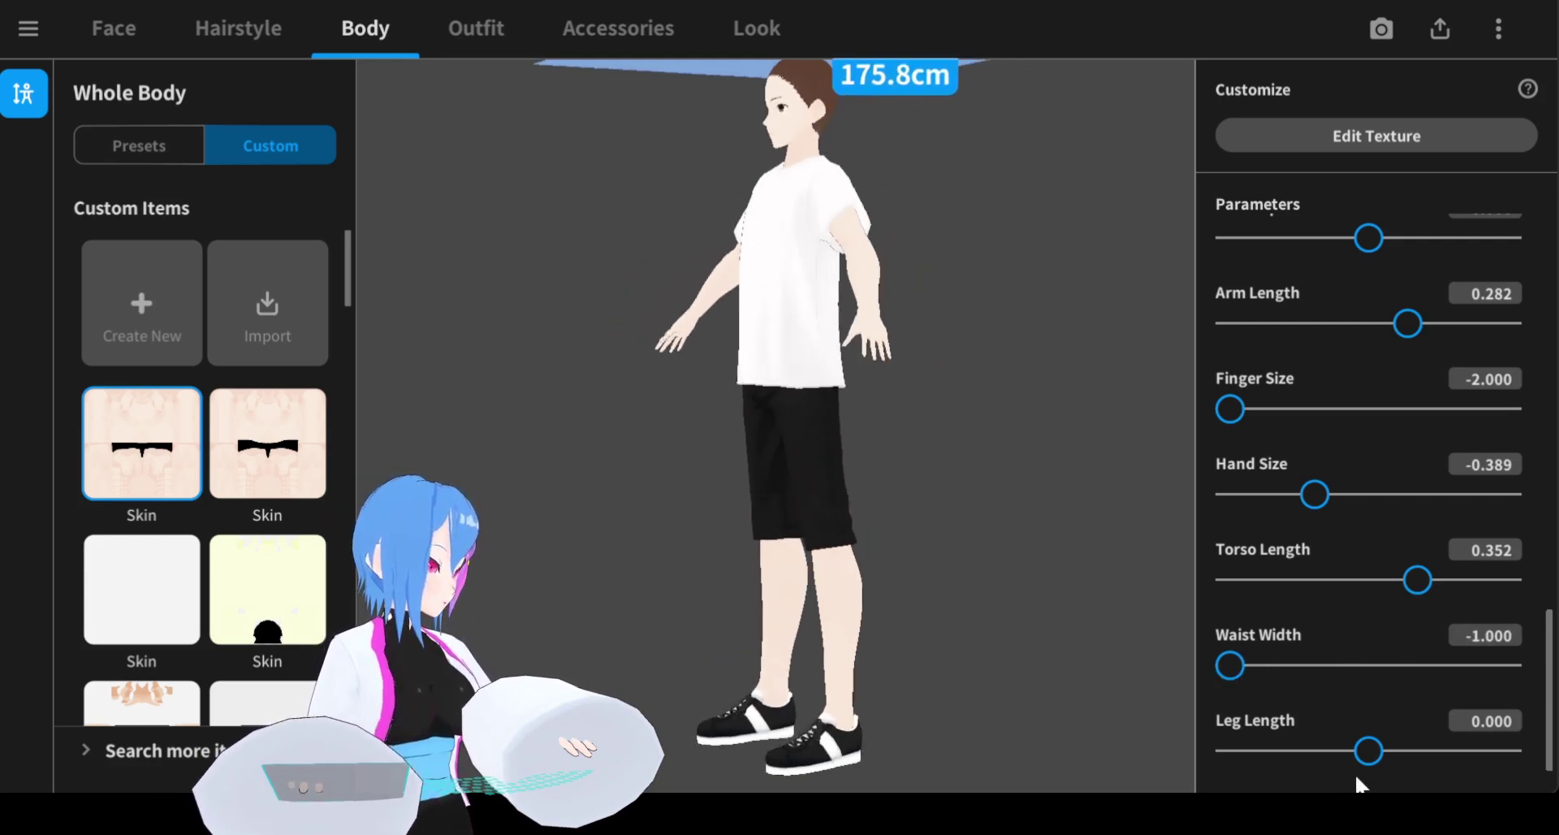
{"action": "scroll", "coordinate": [1356, 747], "scroll_direction": "down", "scroll_amount": 3}
{"action": "right_click_drag", "start_coordinate": [1035, 619], "coordinate": [1151, 626]}
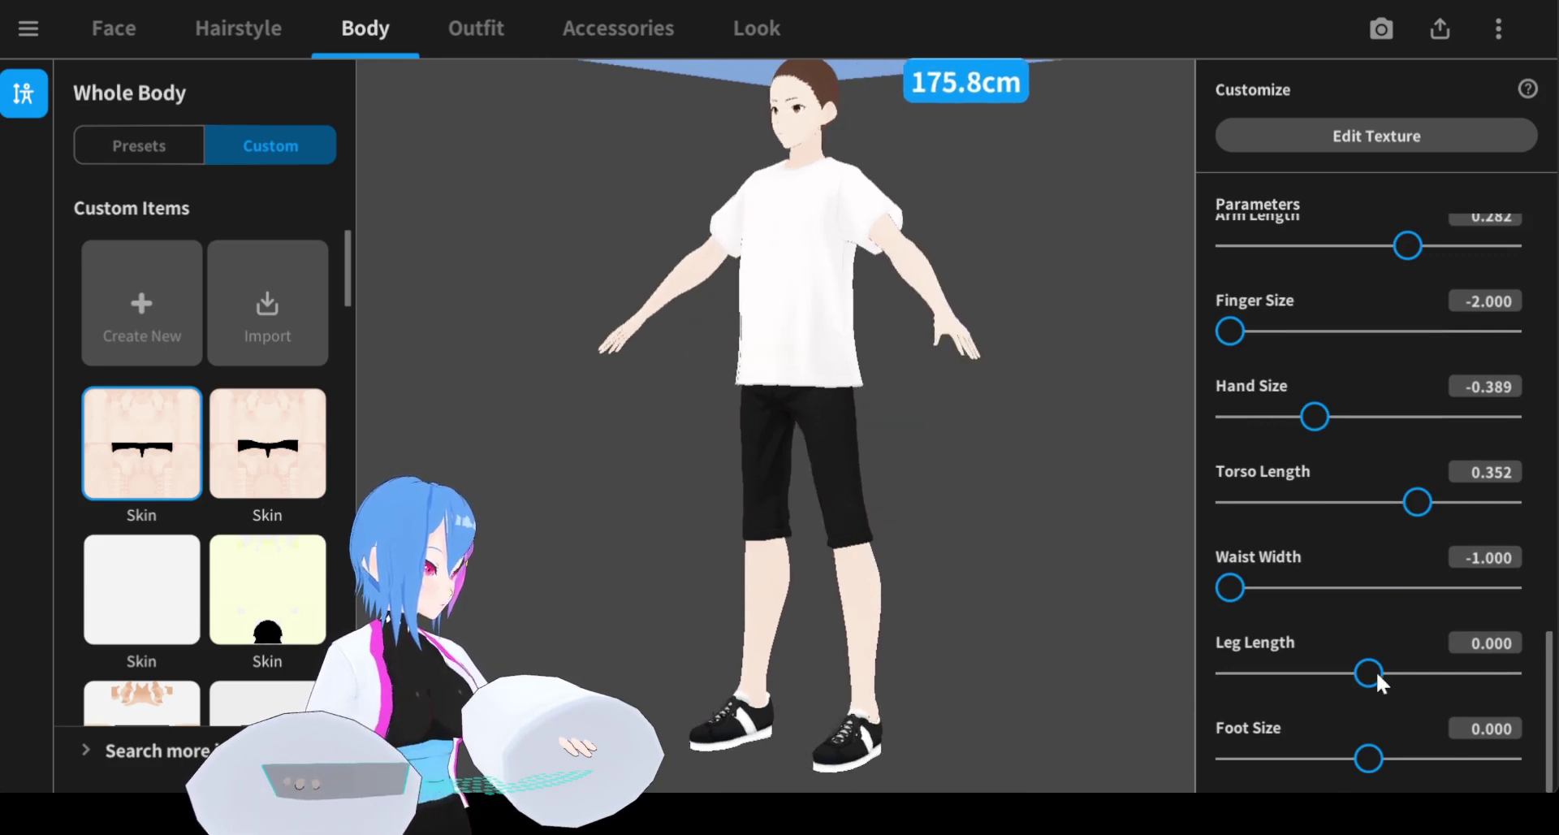
{"action": "left_click_drag", "start_coordinate": [1366, 668], "coordinate": [947, 647]}
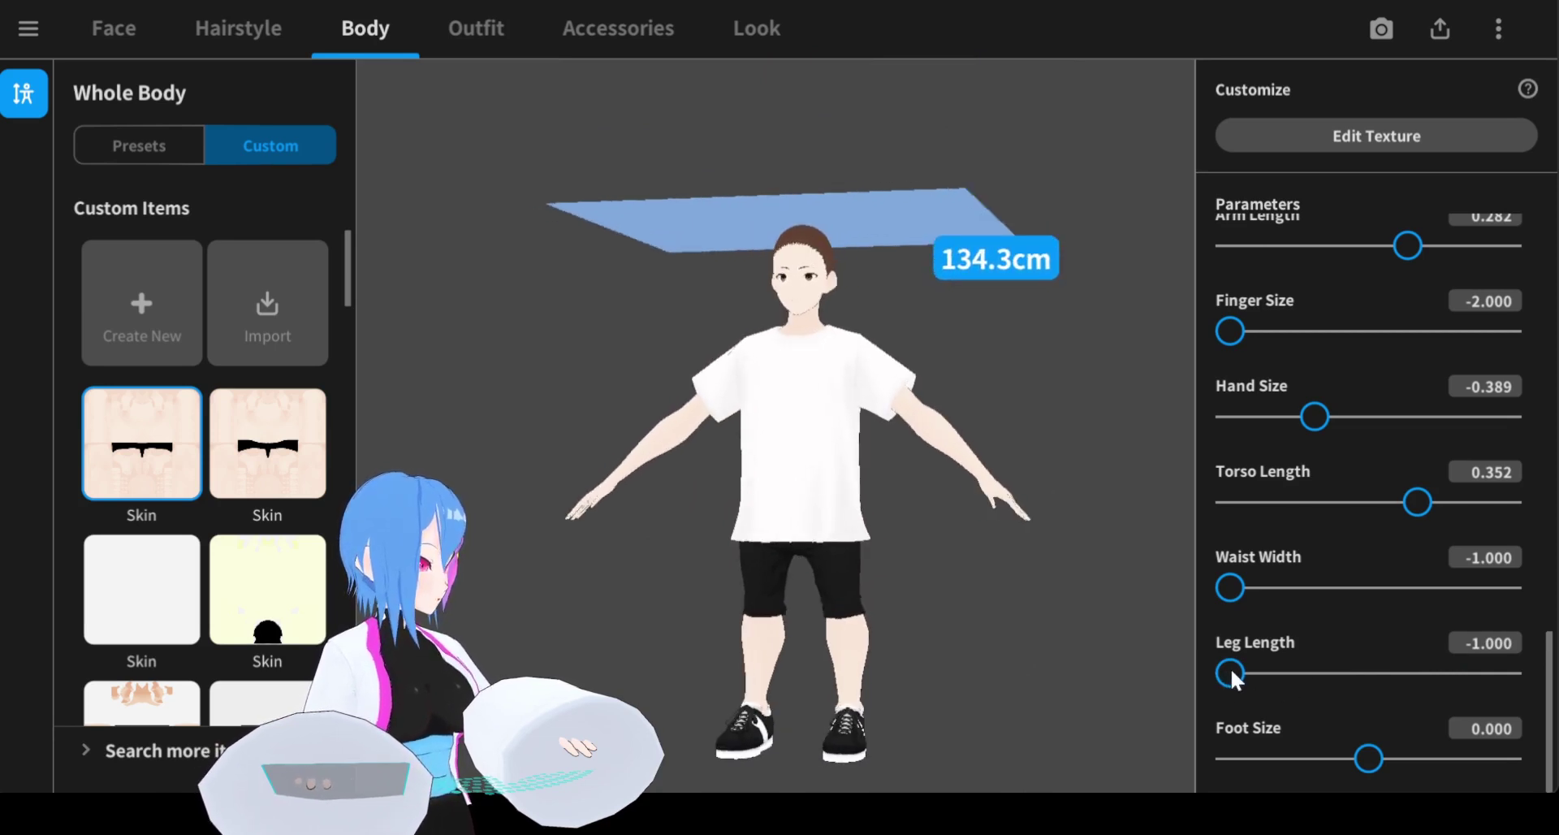
{"action": "left_click_drag", "start_coordinate": [1231, 671], "coordinate": [1399, 695]}
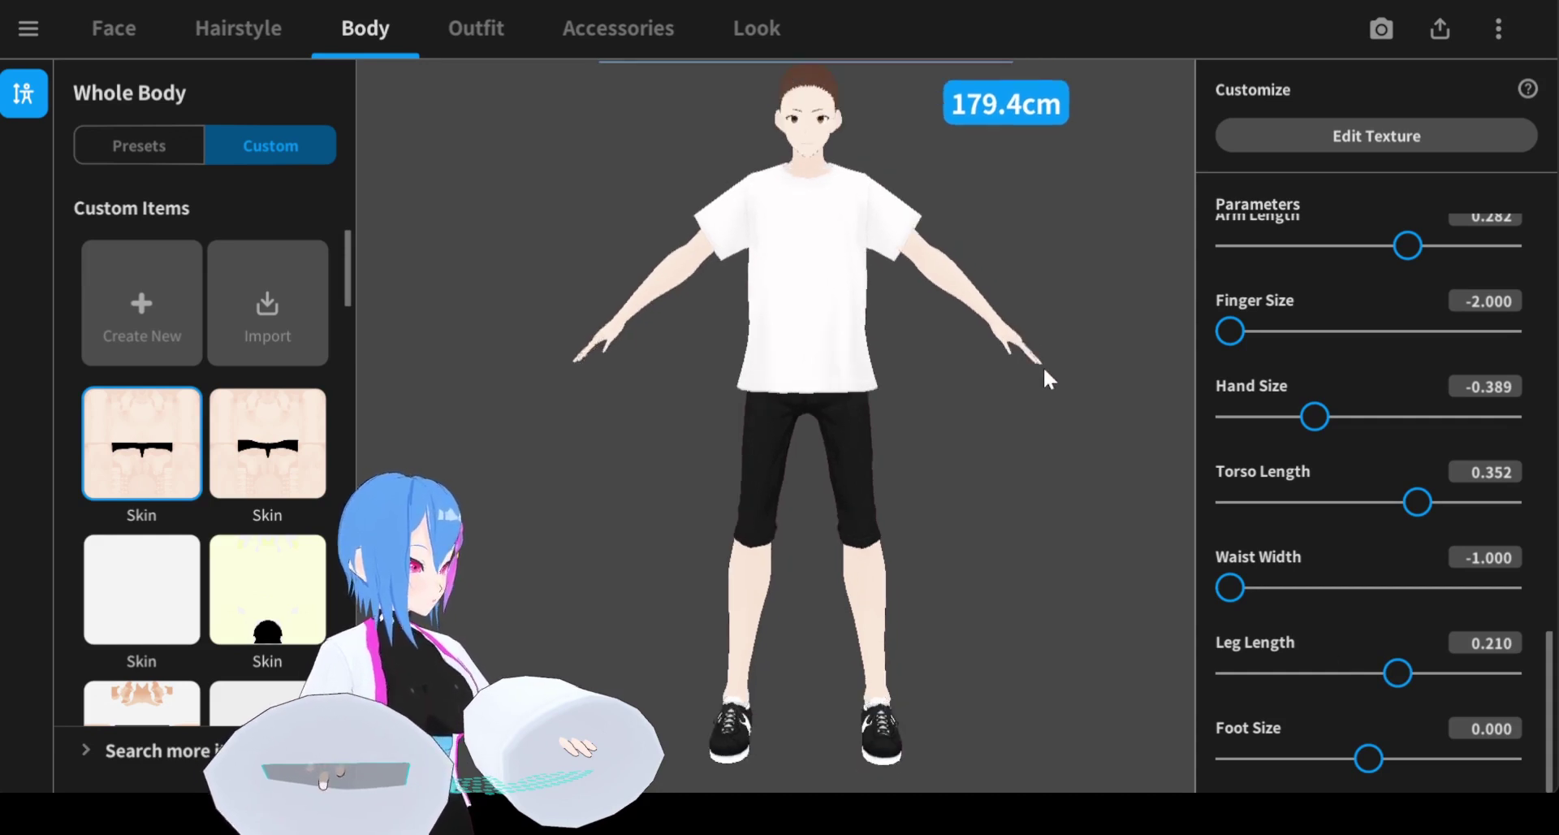
Open the body skin for texture editing and export its Default Design layer.
{"action": "left_click", "coordinate": [1376, 135]}
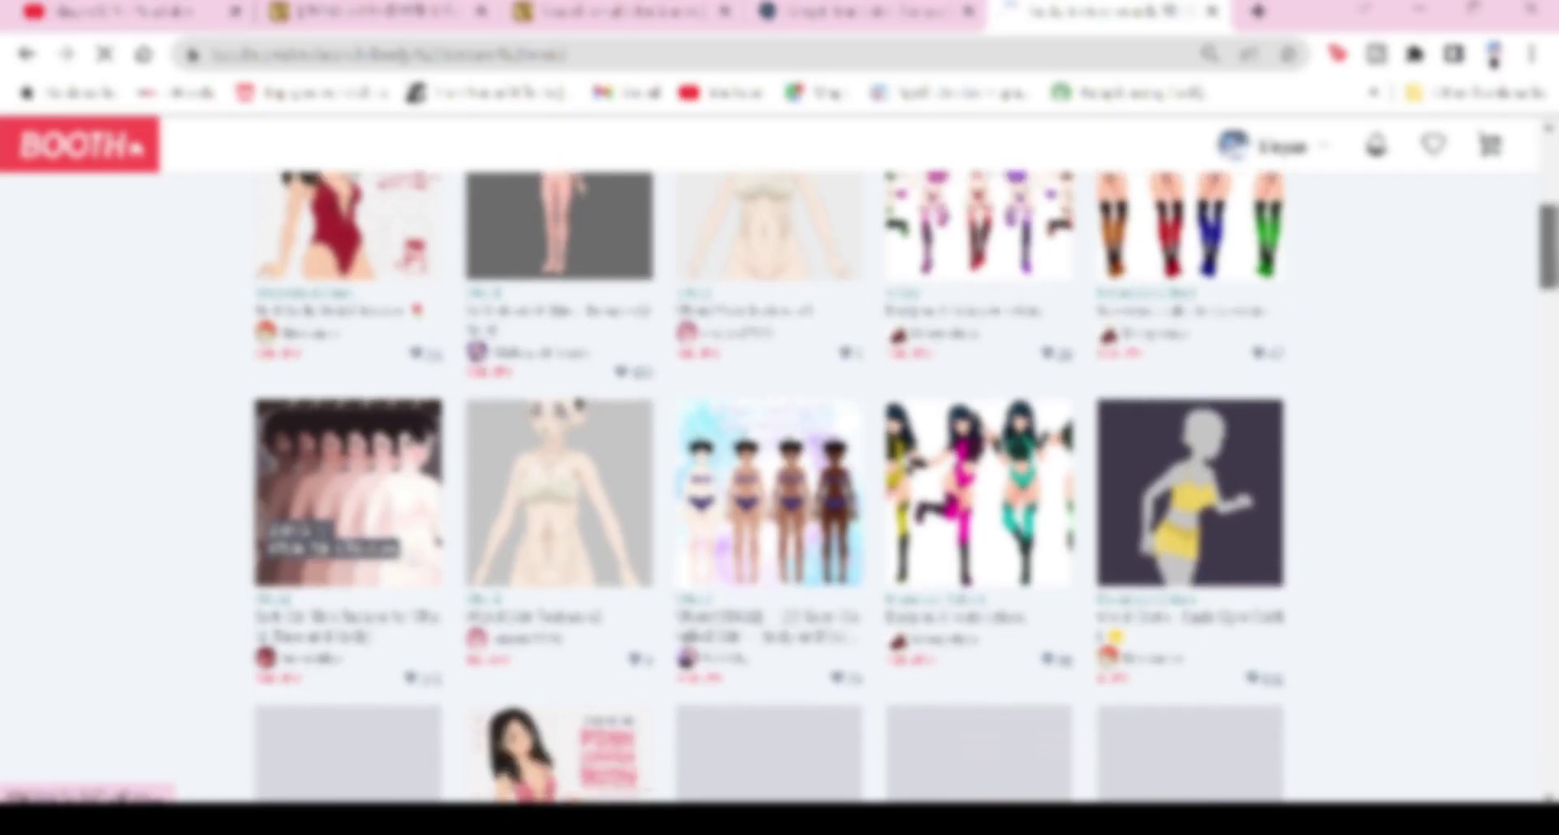
{"action": "scroll", "coordinate": [780, 487], "scroll_direction": "down", "scroll_amount": 3}
{"action": "scroll", "coordinate": [780, 488], "scroll_direction": "down", "scroll_amount": 2}
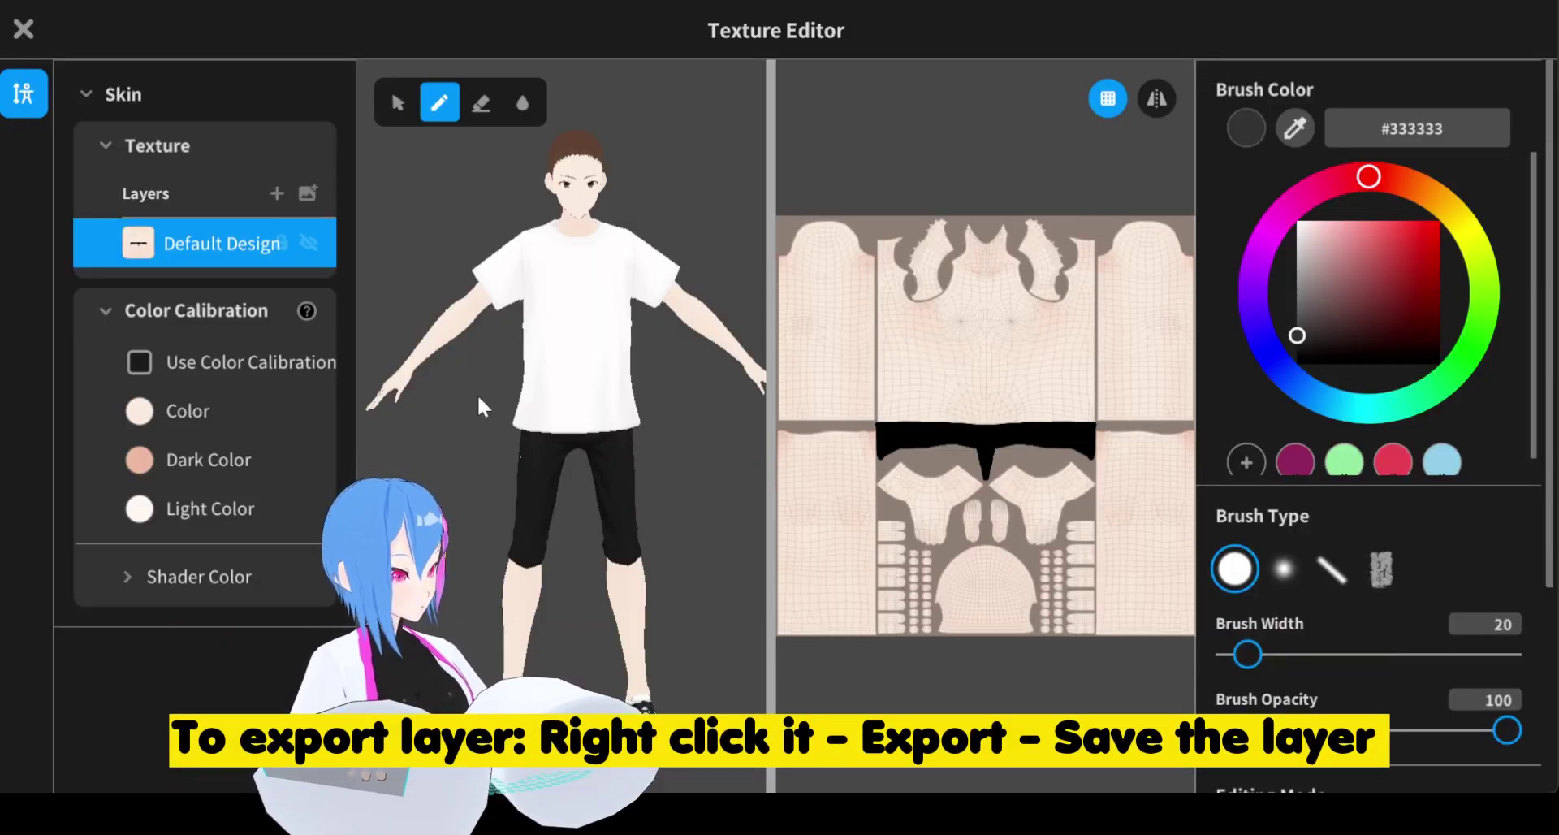
{"action": "right_click", "coordinate": [218, 233]}
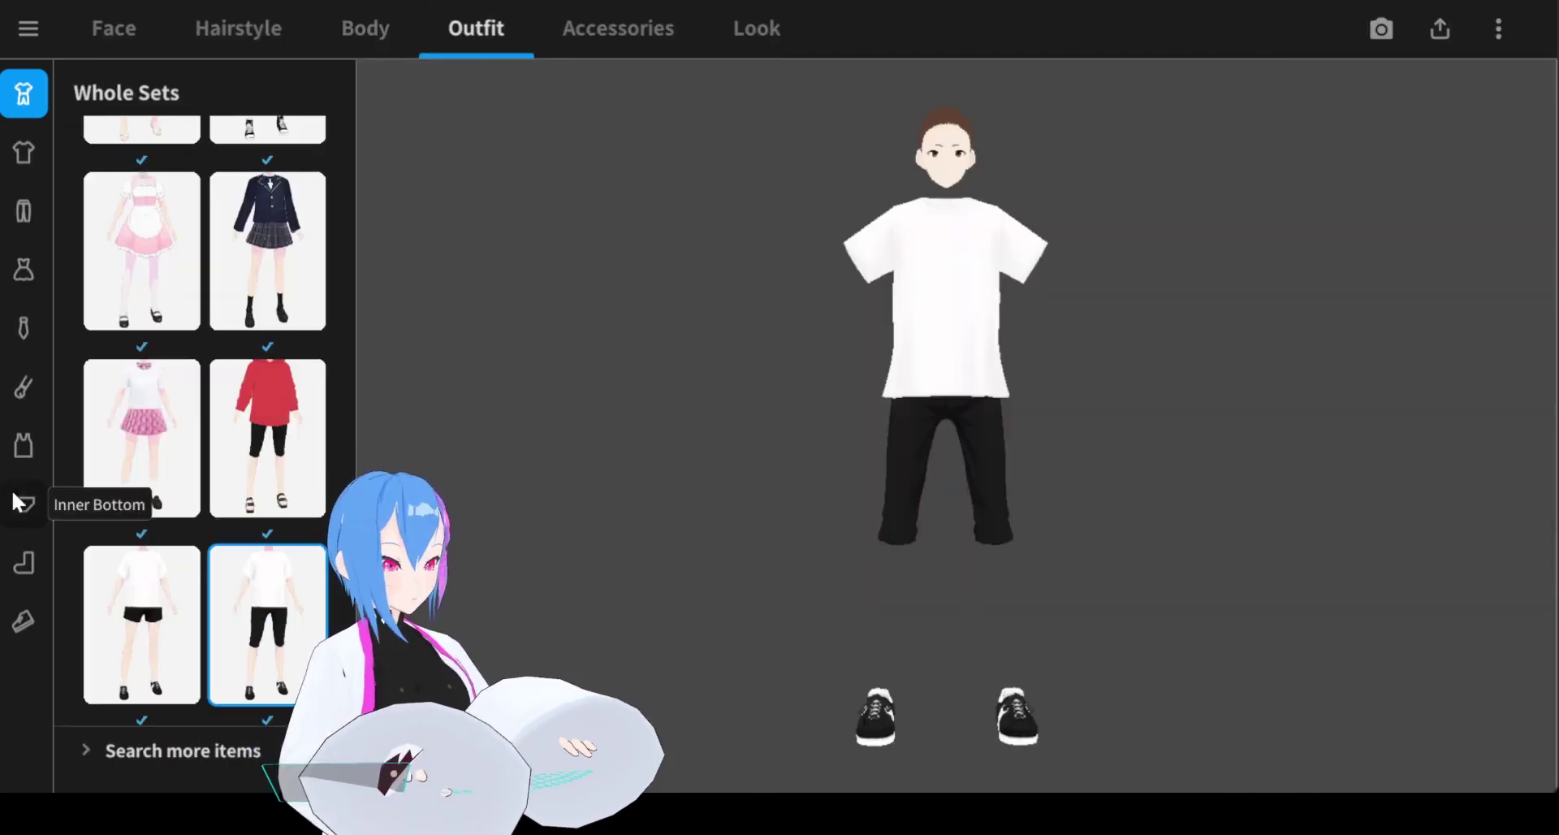
Create a custom Body Suit as an inner top and import the skin texture into its デフォルト画像 layer.
{"action": "left_click", "coordinate": [29, 446]}
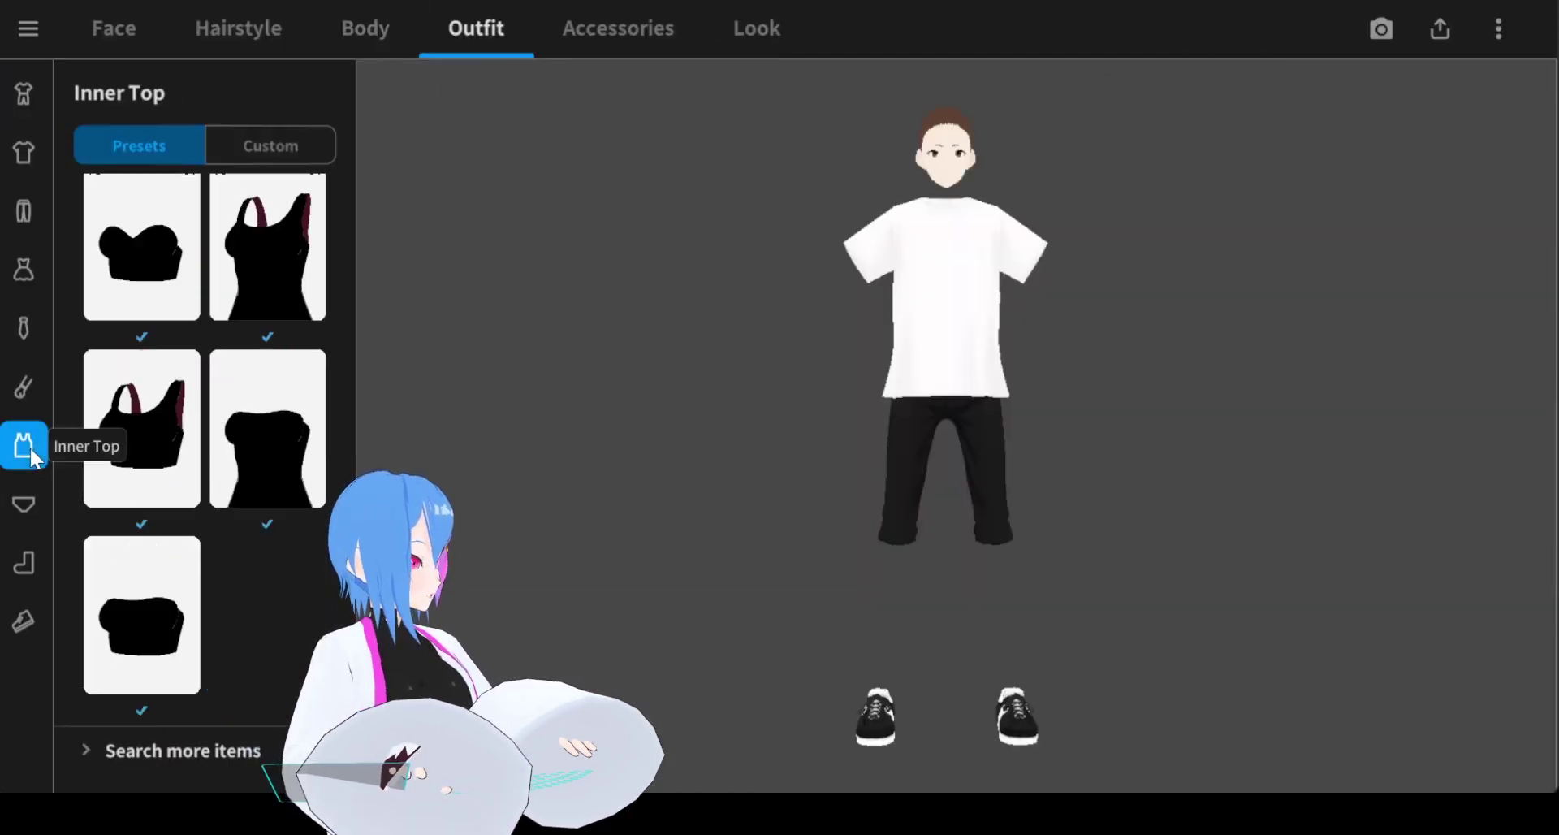
{"action": "left_click", "coordinate": [279, 145]}
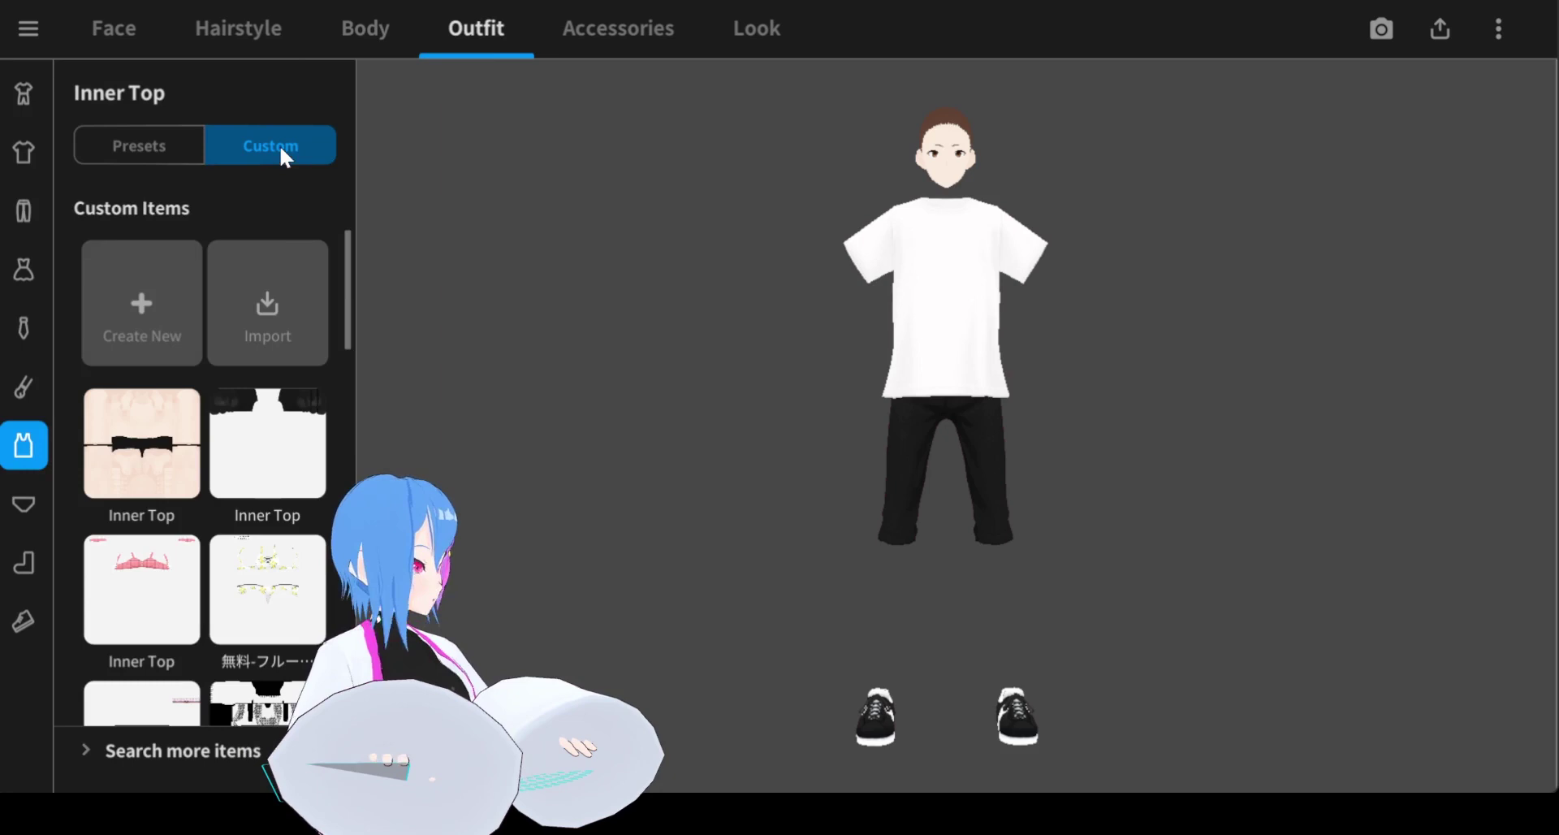
{"action": "left_click", "coordinate": [140, 305]}
{"action": "left_click", "coordinate": [865, 281]}
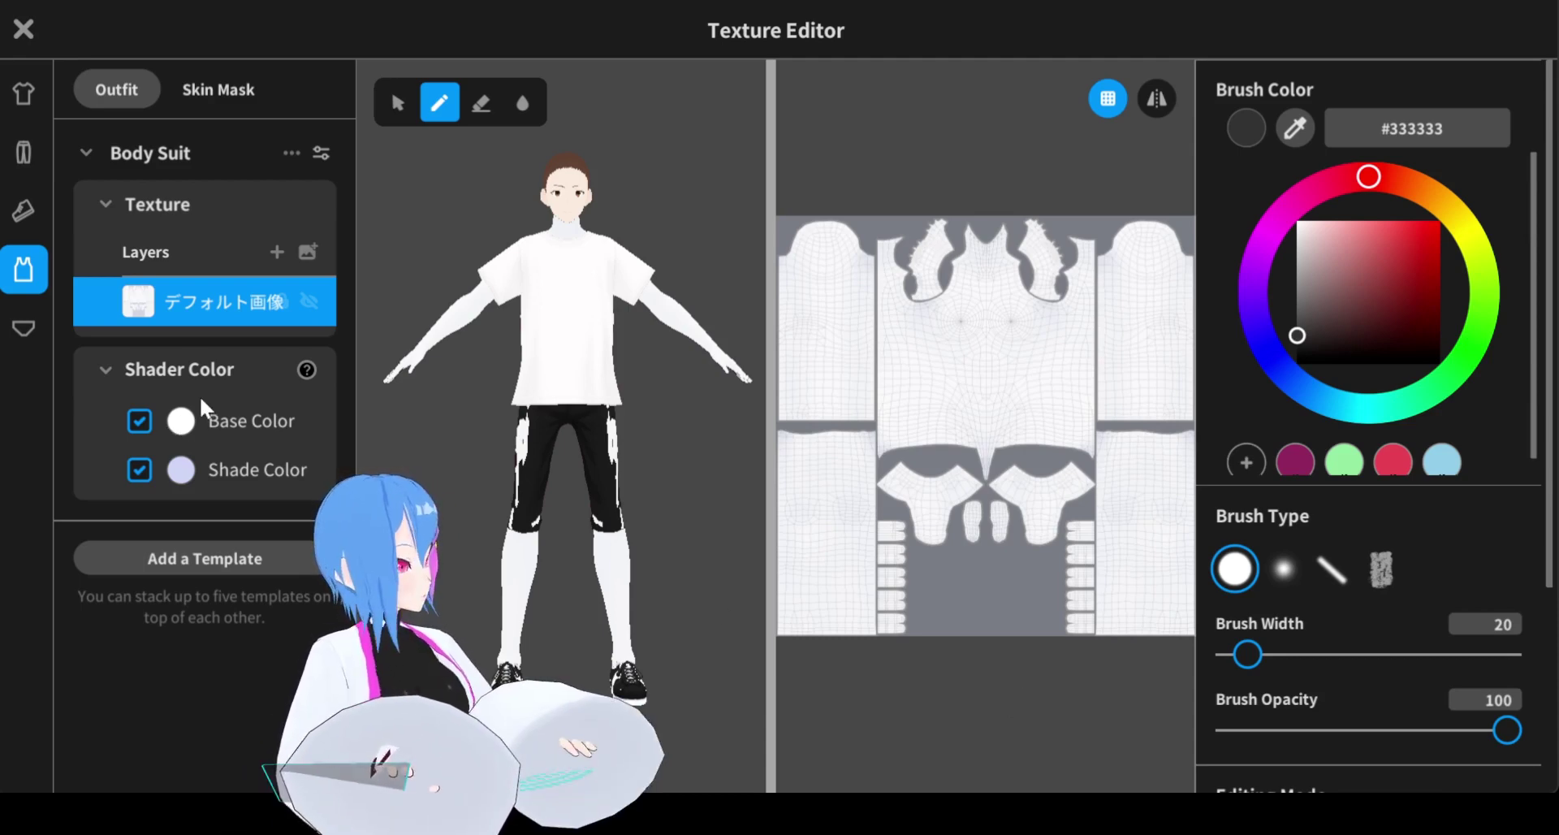
{"action": "right_click", "coordinate": [215, 298]}
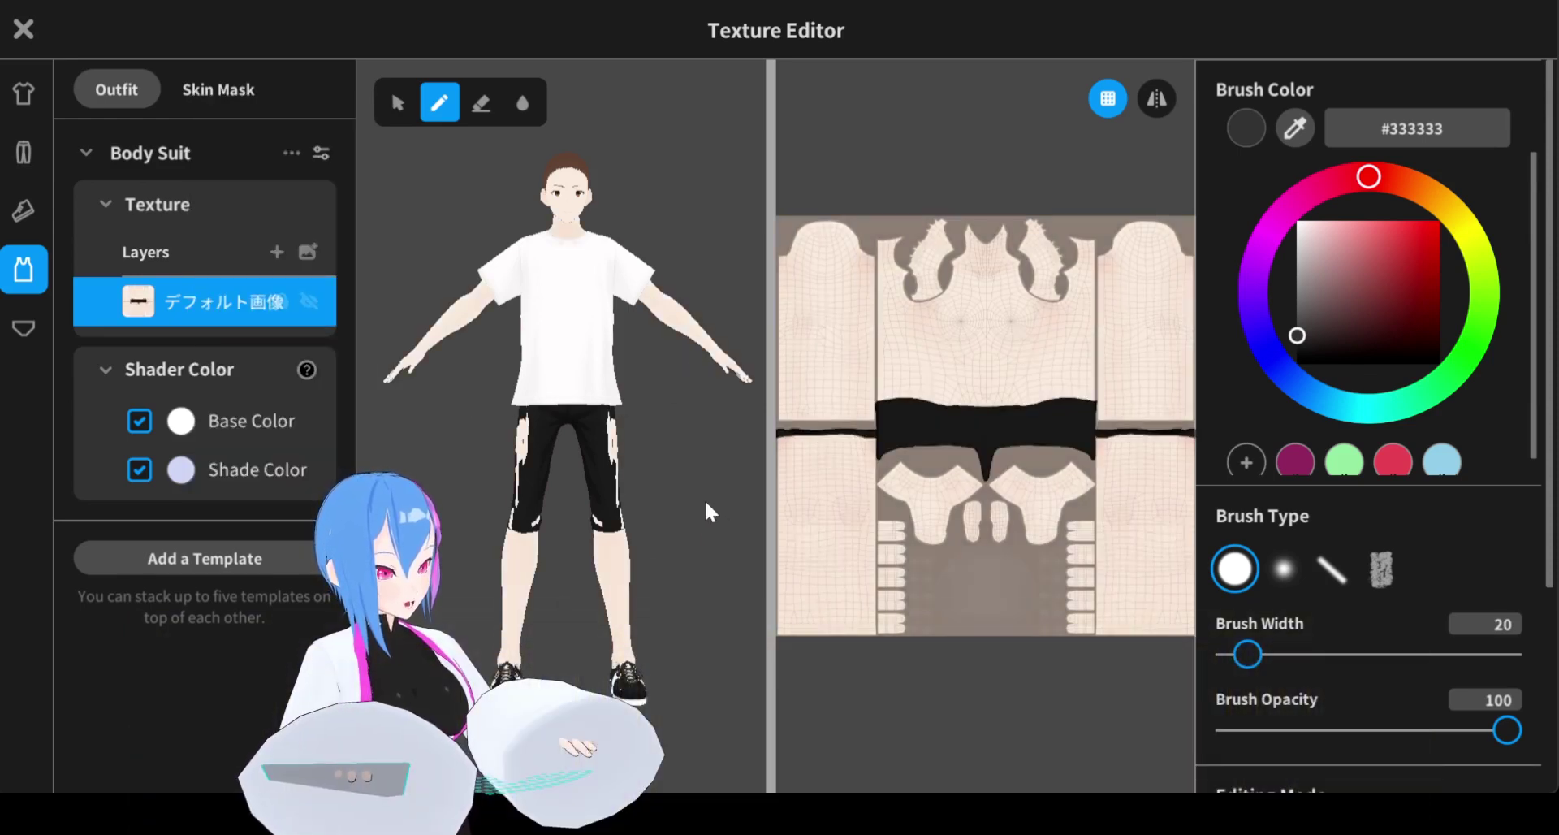
{"action": "mouse_move", "coordinate": [704, 505]}
{"action": "right_mouse_down"}
{"action": "mouse_move", "coordinate": [627, 507]}
{"action": "mouse_move", "coordinate": [688, 503]}
{"action": "right_mouse_up"}
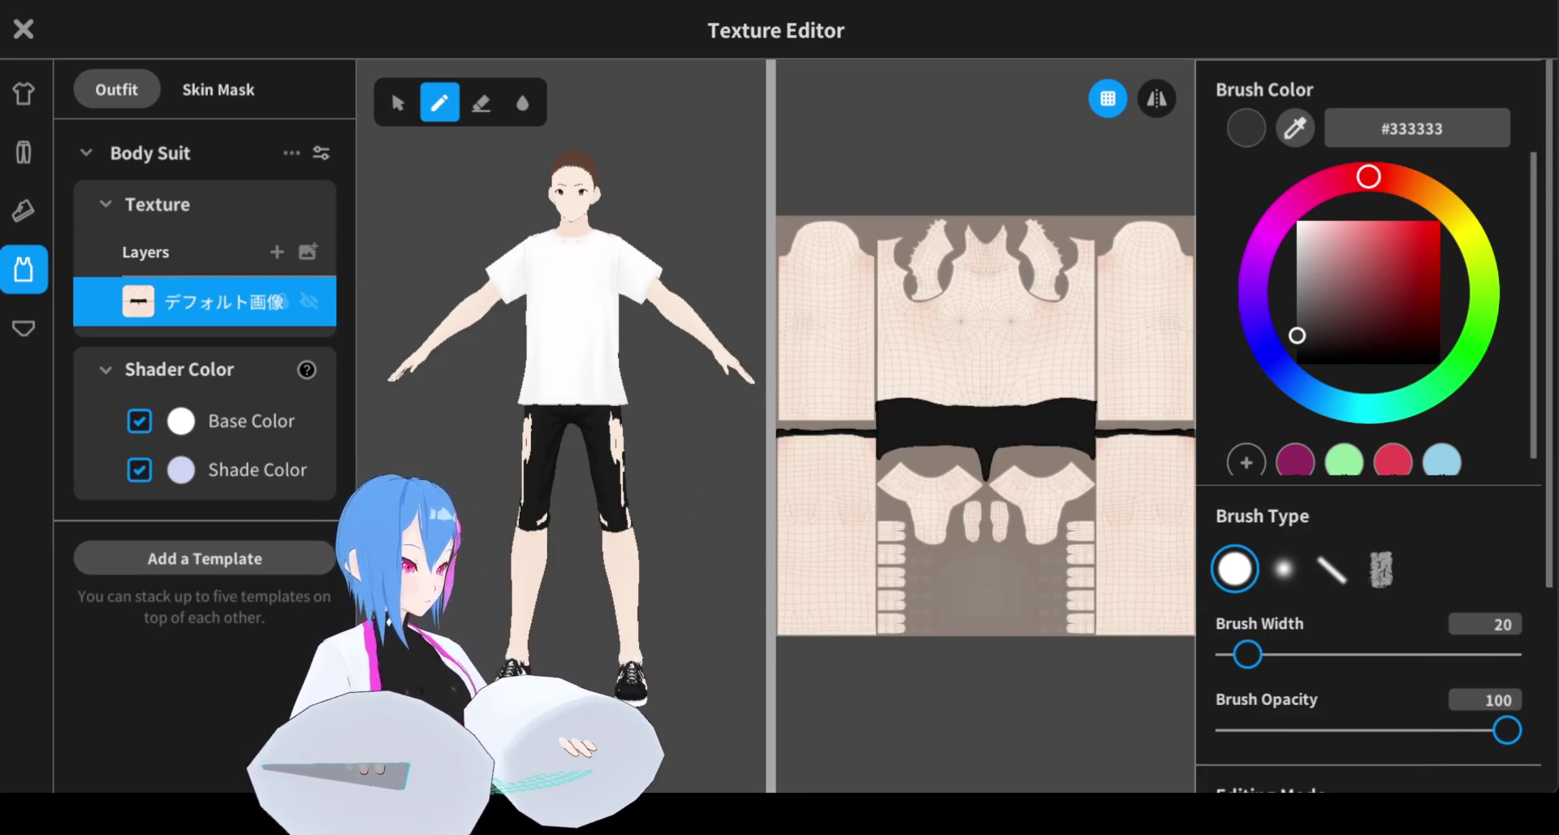
Set the Body Suit's Neck Width to its minimum of -100.00, also trying an extreme value of -300.00.
{"action": "left_click", "coordinate": [325, 157]}
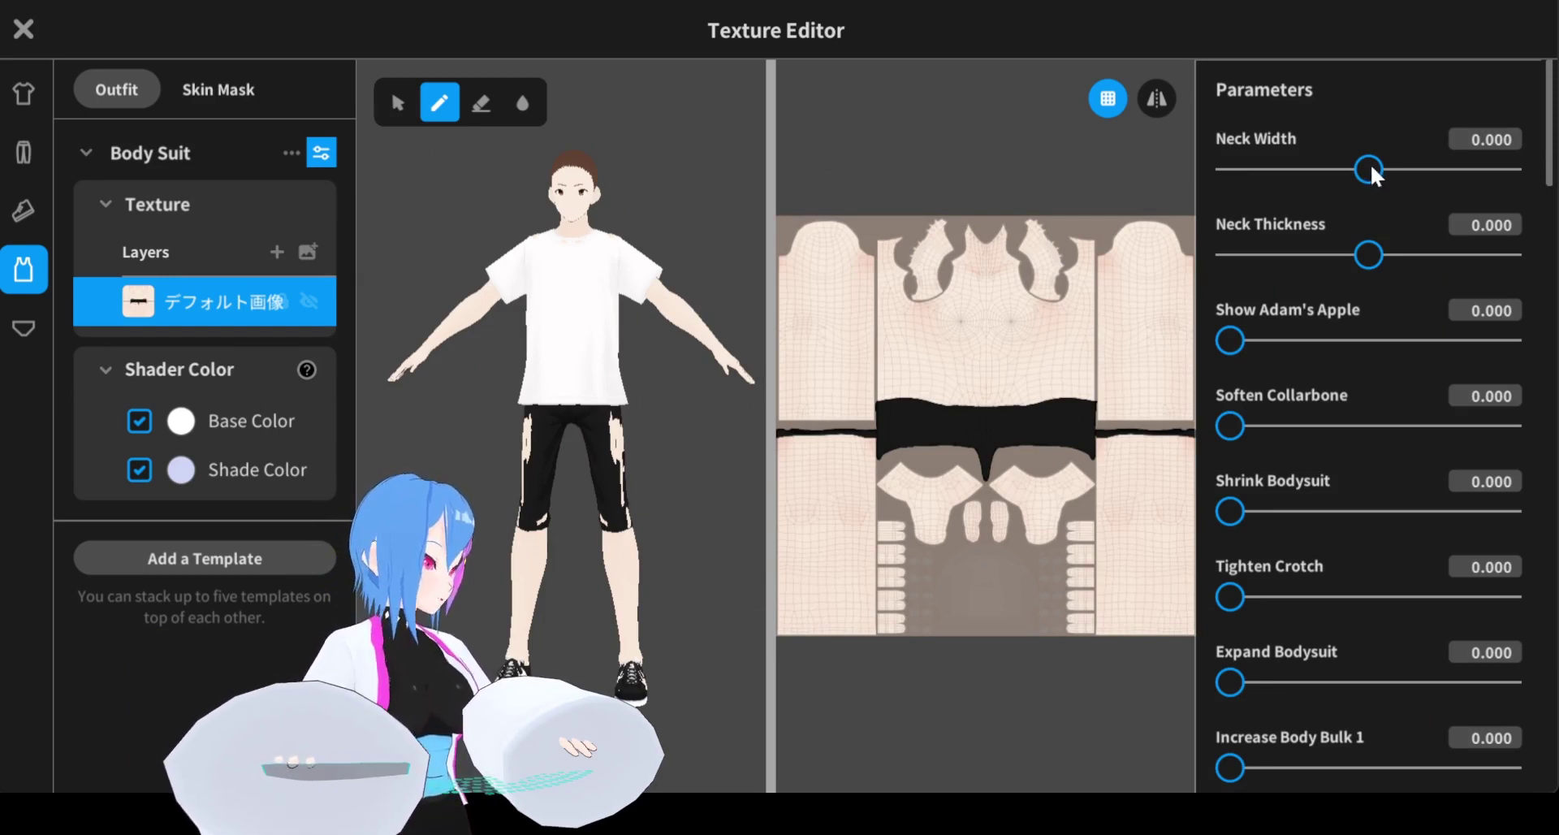
{"action": "left_click_drag", "start_coordinate": [1371, 166], "coordinate": [1227, 185]}
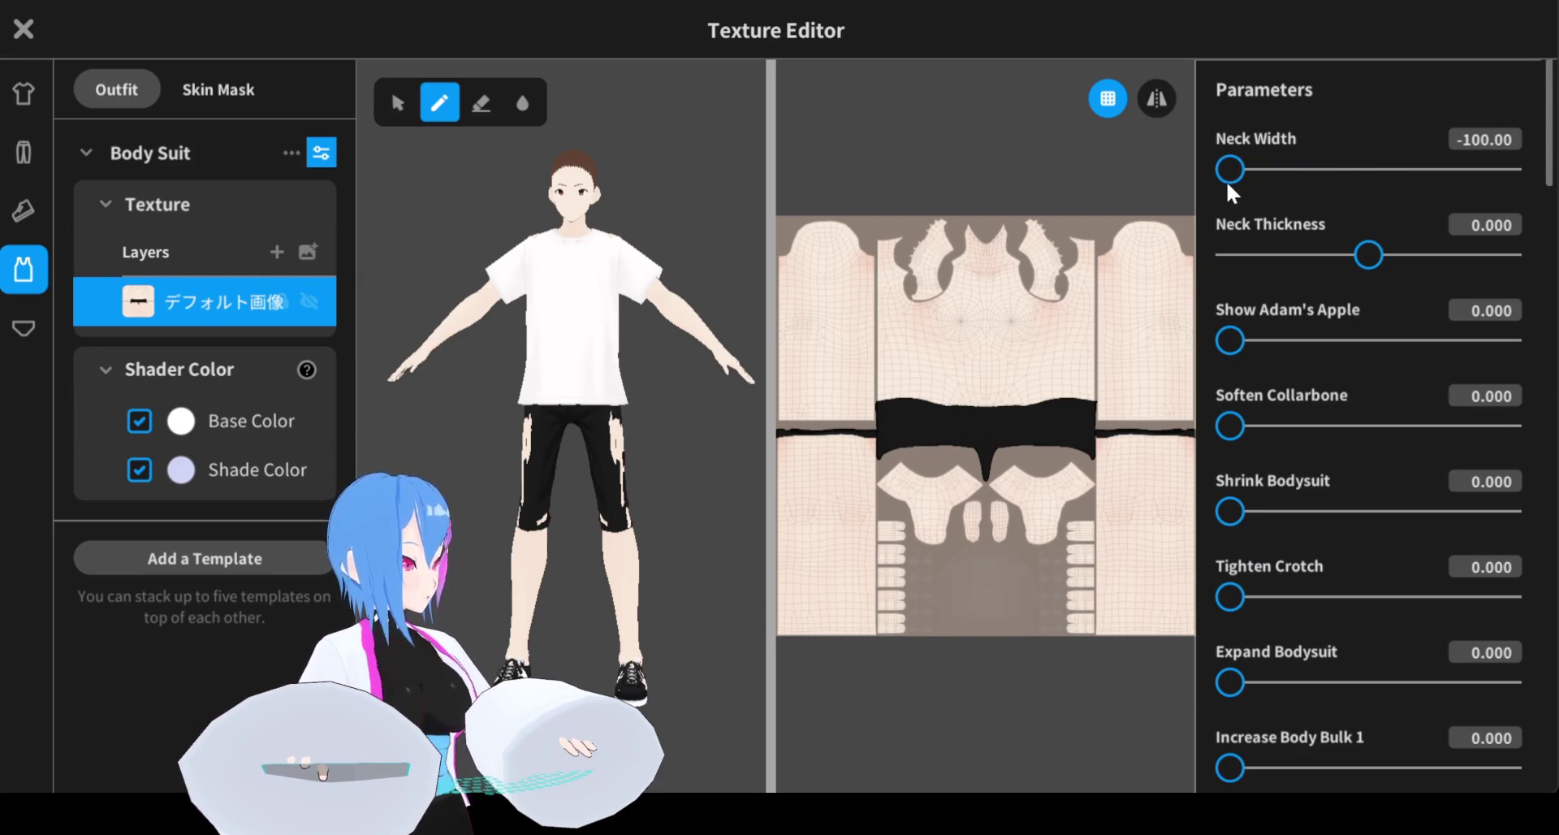
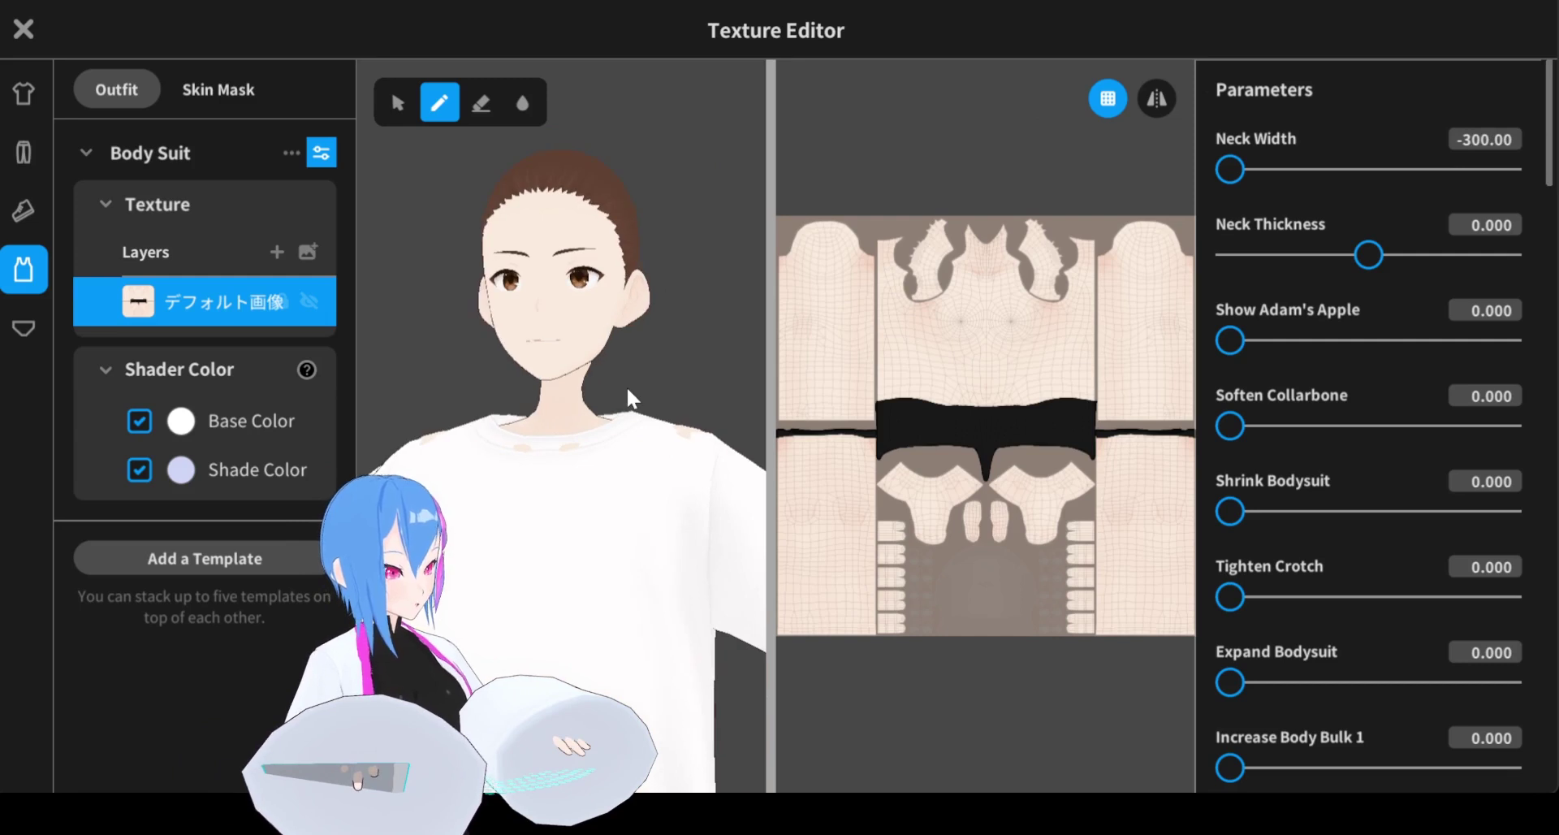
{"action": "left_click", "coordinate": [1471, 139]}
{"action": "left_click_drag", "start_coordinate": [1236, 169], "coordinate": [1177, 159]}
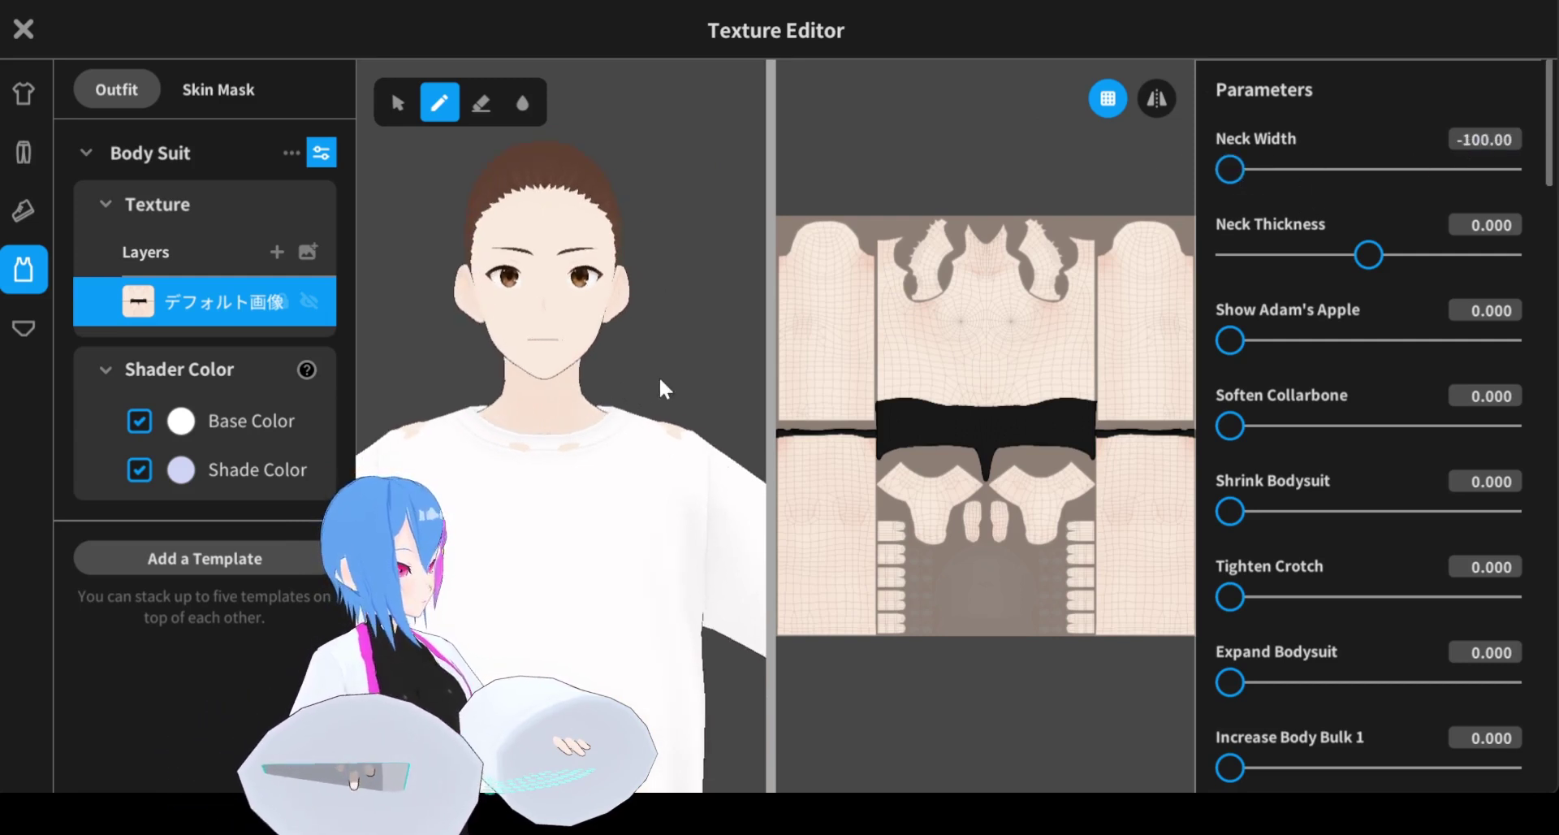
Reduce the Body Suit's Neck Thickness to about -34.802 after examining the neck from the side.
{"action": "right_click_drag", "start_coordinate": [660, 379], "coordinate": [529, 357]}
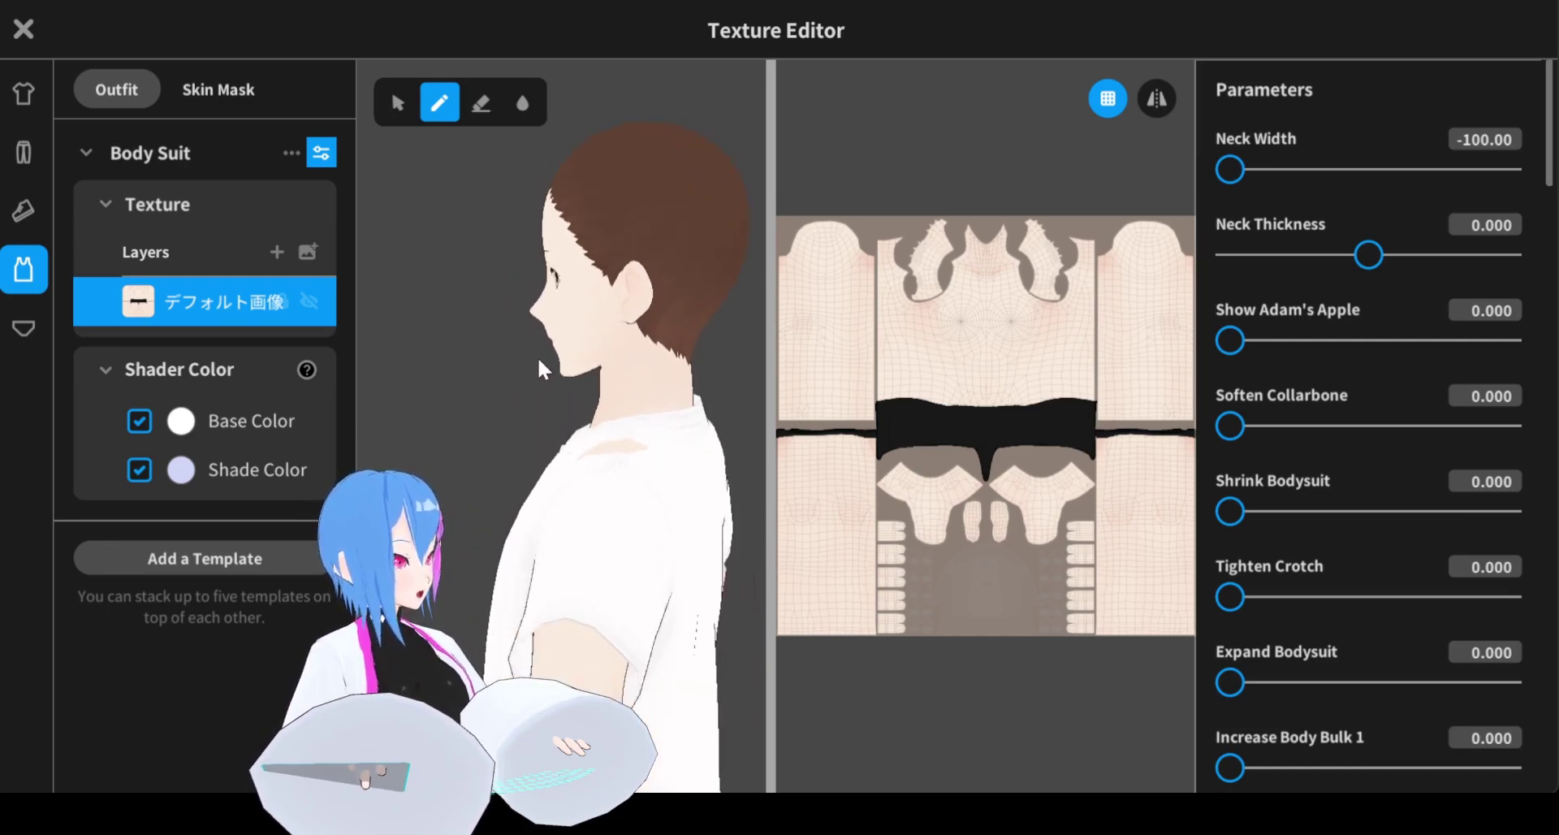
{"action": "right_click_drag", "start_coordinate": [538, 357], "coordinate": [633, 357]}
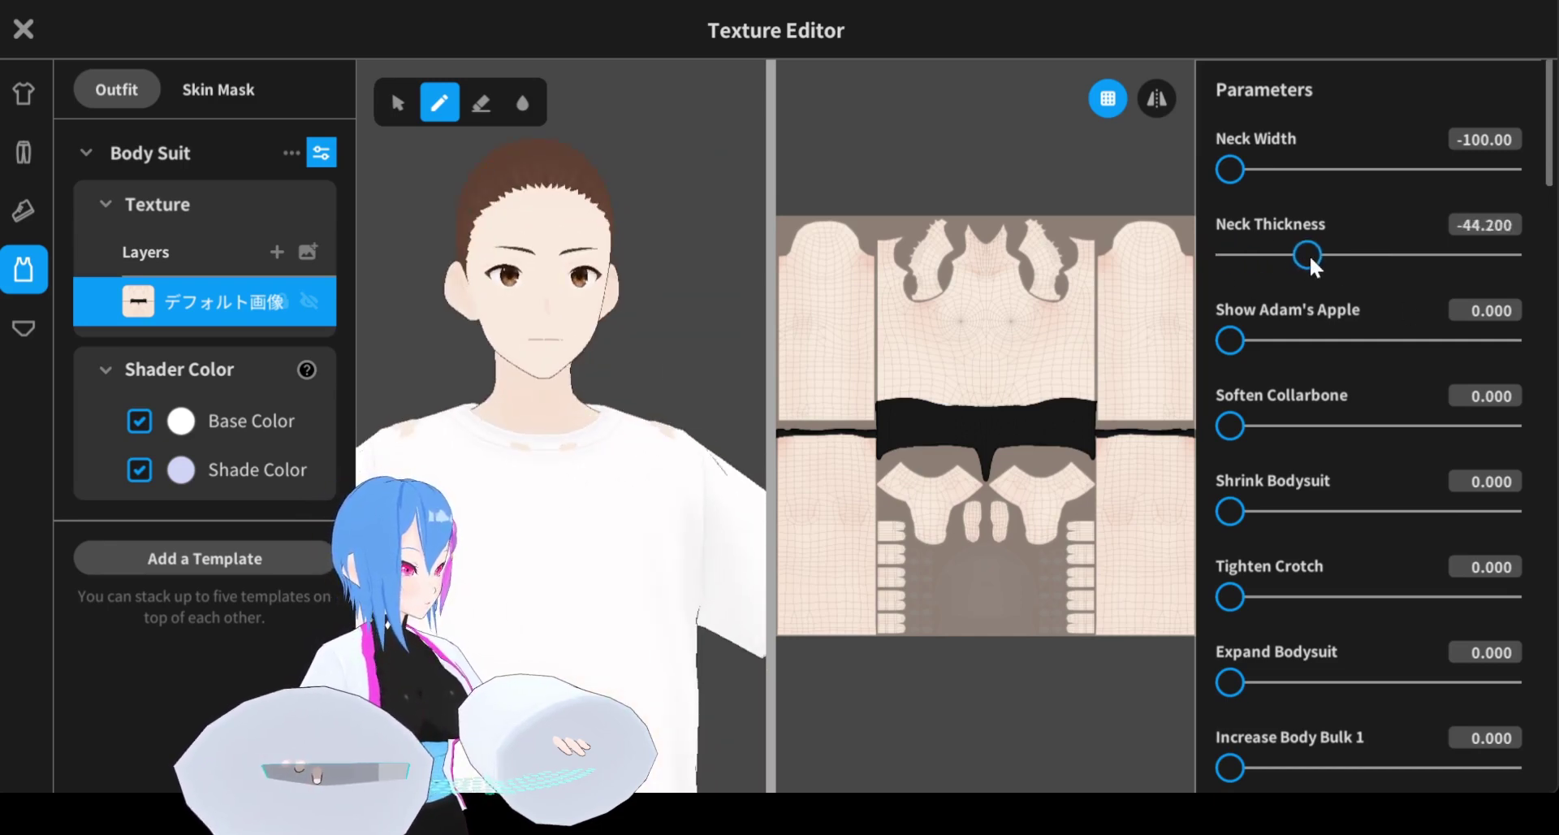
{"action": "left_click_drag", "start_coordinate": [1309, 255], "coordinate": [1321, 256]}
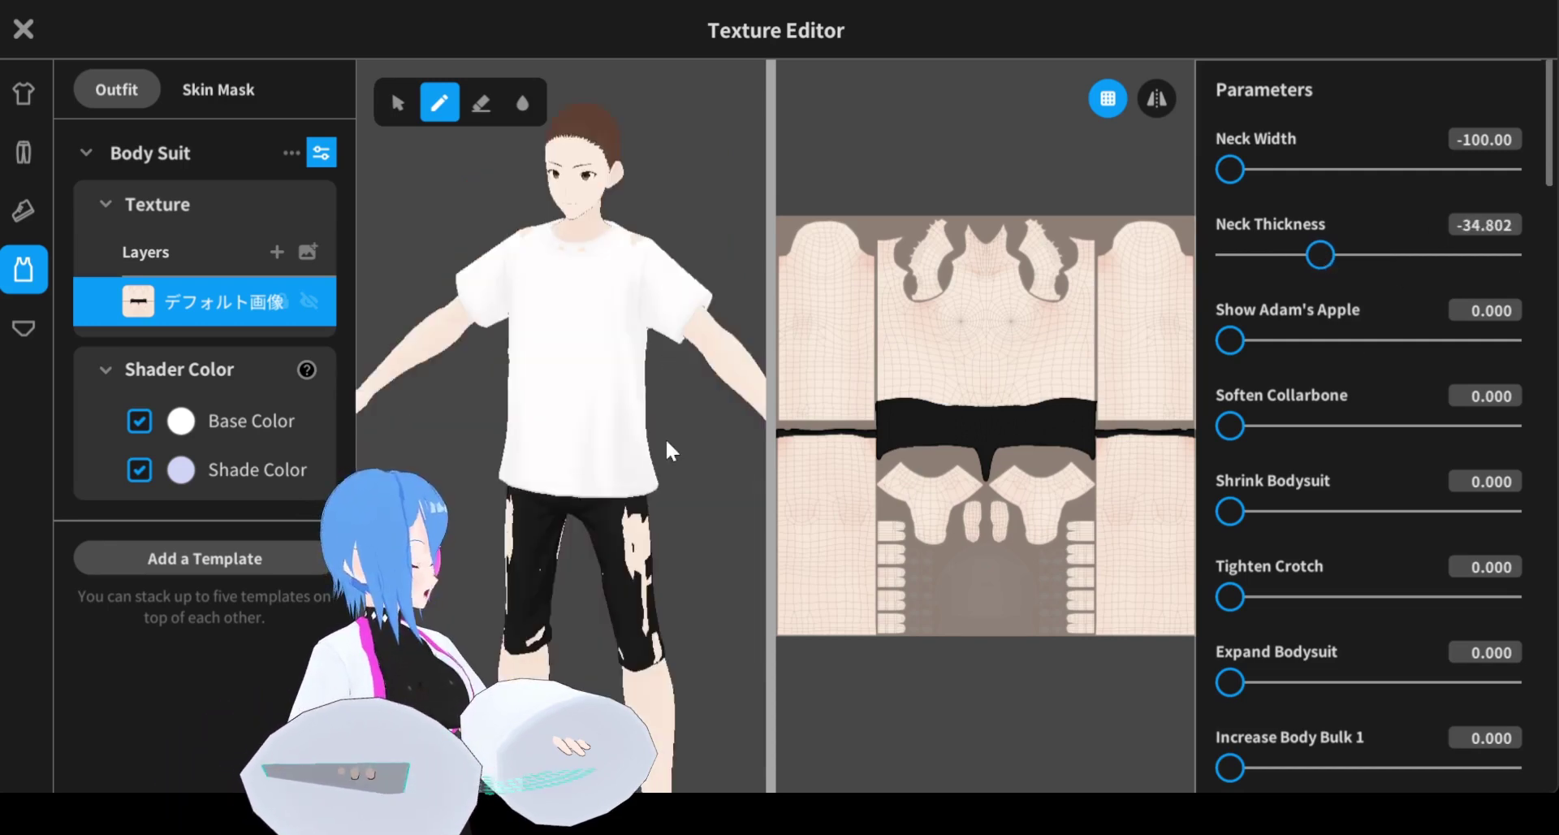
{"action": "scroll", "coordinate": [1267, 373], "scroll_direction": "down", "scroll_amount": 2}
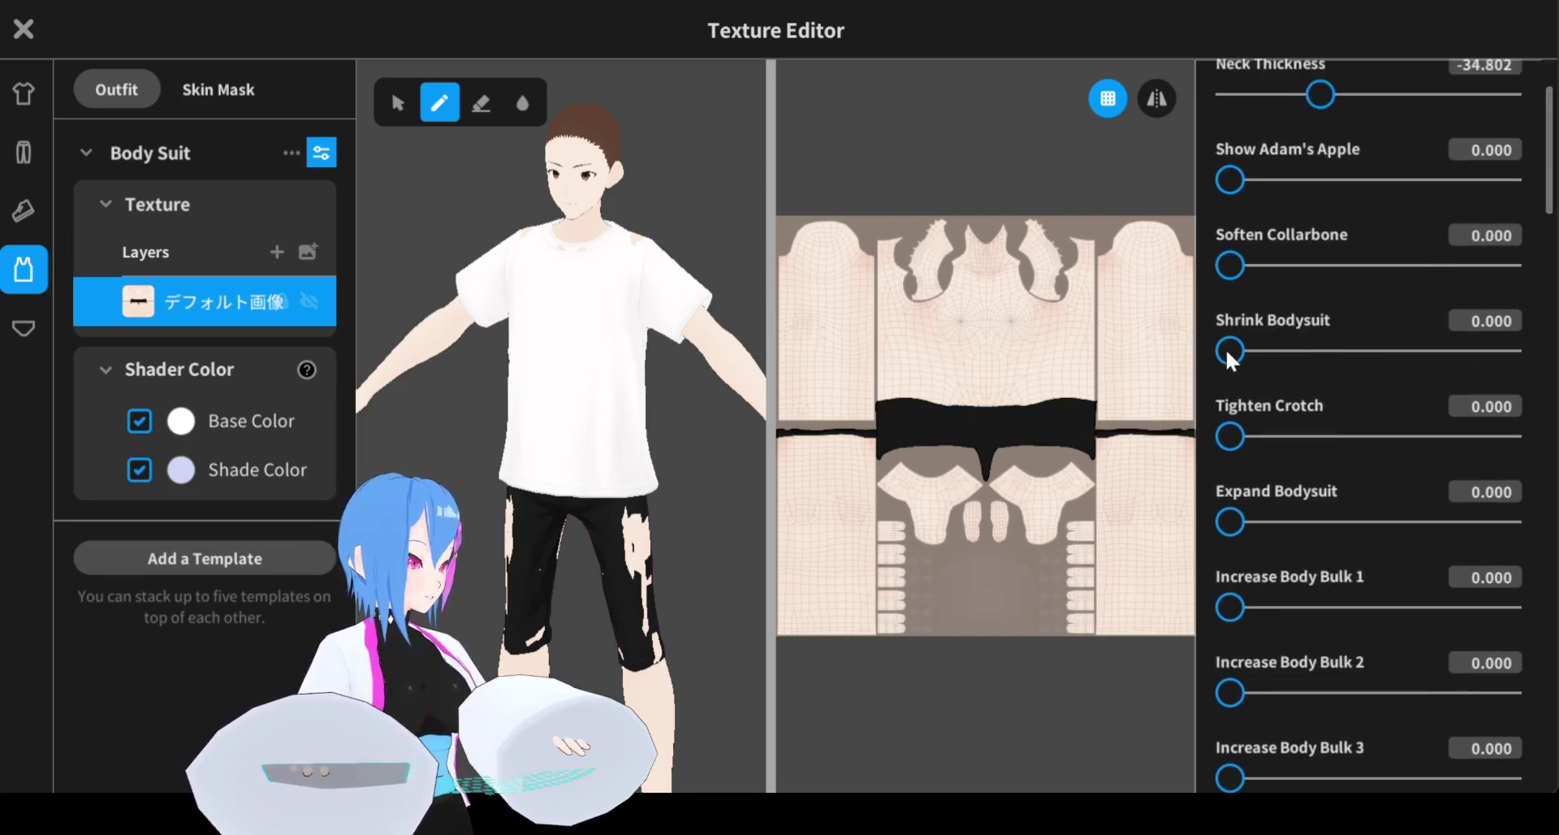
Set the Body Suit's Shrink Bodysuit parameter to 200.000.
{"action": "left_click_drag", "start_coordinate": [1228, 353], "coordinate": [1516, 351]}
{"action": "left_click", "coordinate": [1463, 323]}
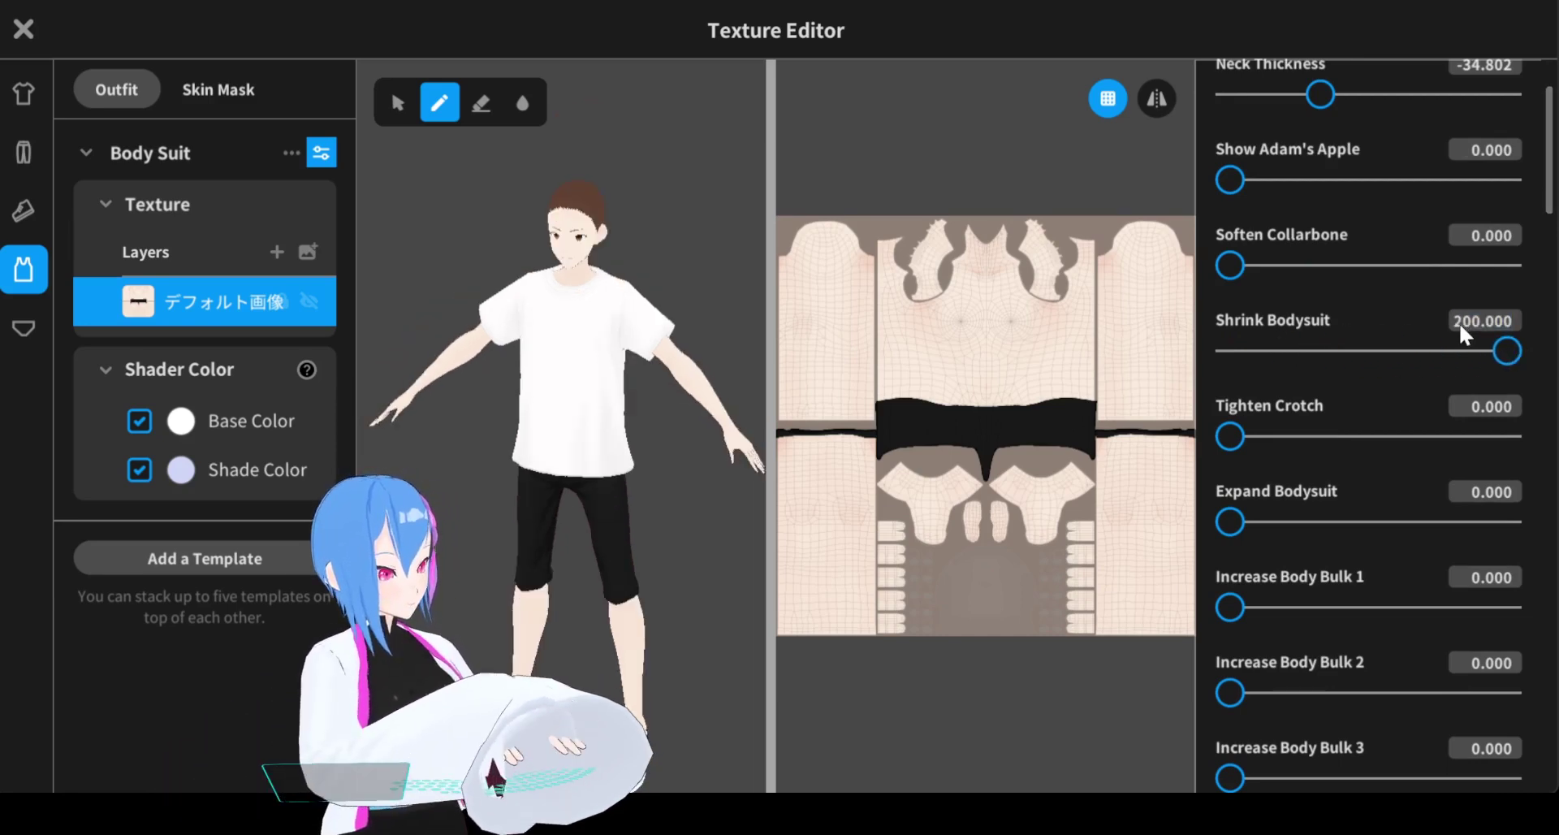
{"action": "key", "text": "Return"}
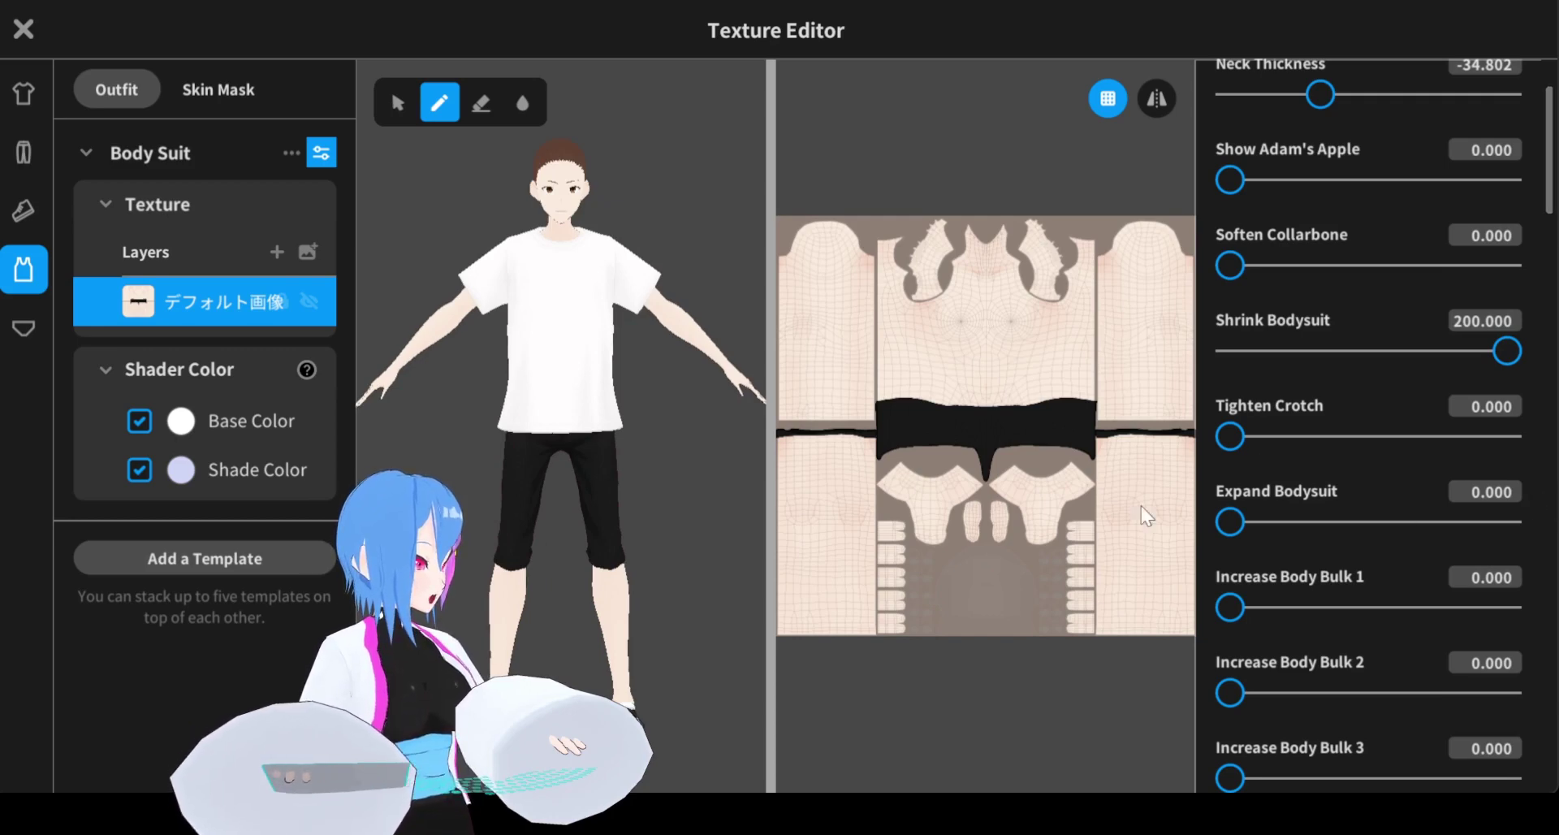
Raise the Body Suit's Increase Bulk From Ankle to 100.000 and examine the lower legs and shoes from the side.
{"action": "middle_click_drag", "start_coordinate": [588, 629], "coordinate": [591, 571]}
{"action": "scroll", "coordinate": [1303, 463], "scroll_direction": "down", "scroll_amount": 5}
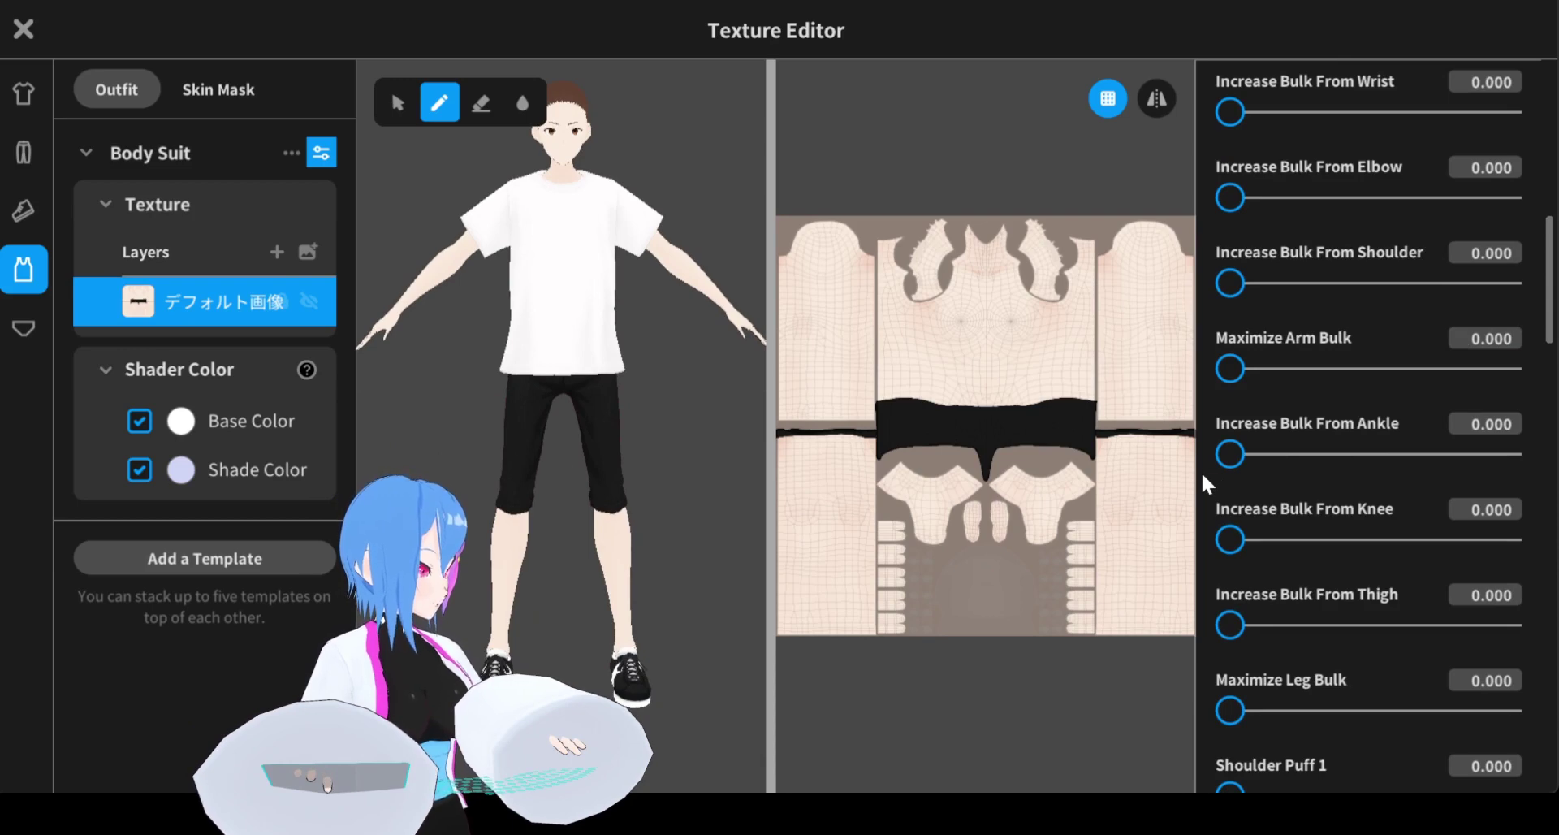
{"action": "left_click_drag", "start_coordinate": [1217, 459], "coordinate": [1510, 456]}
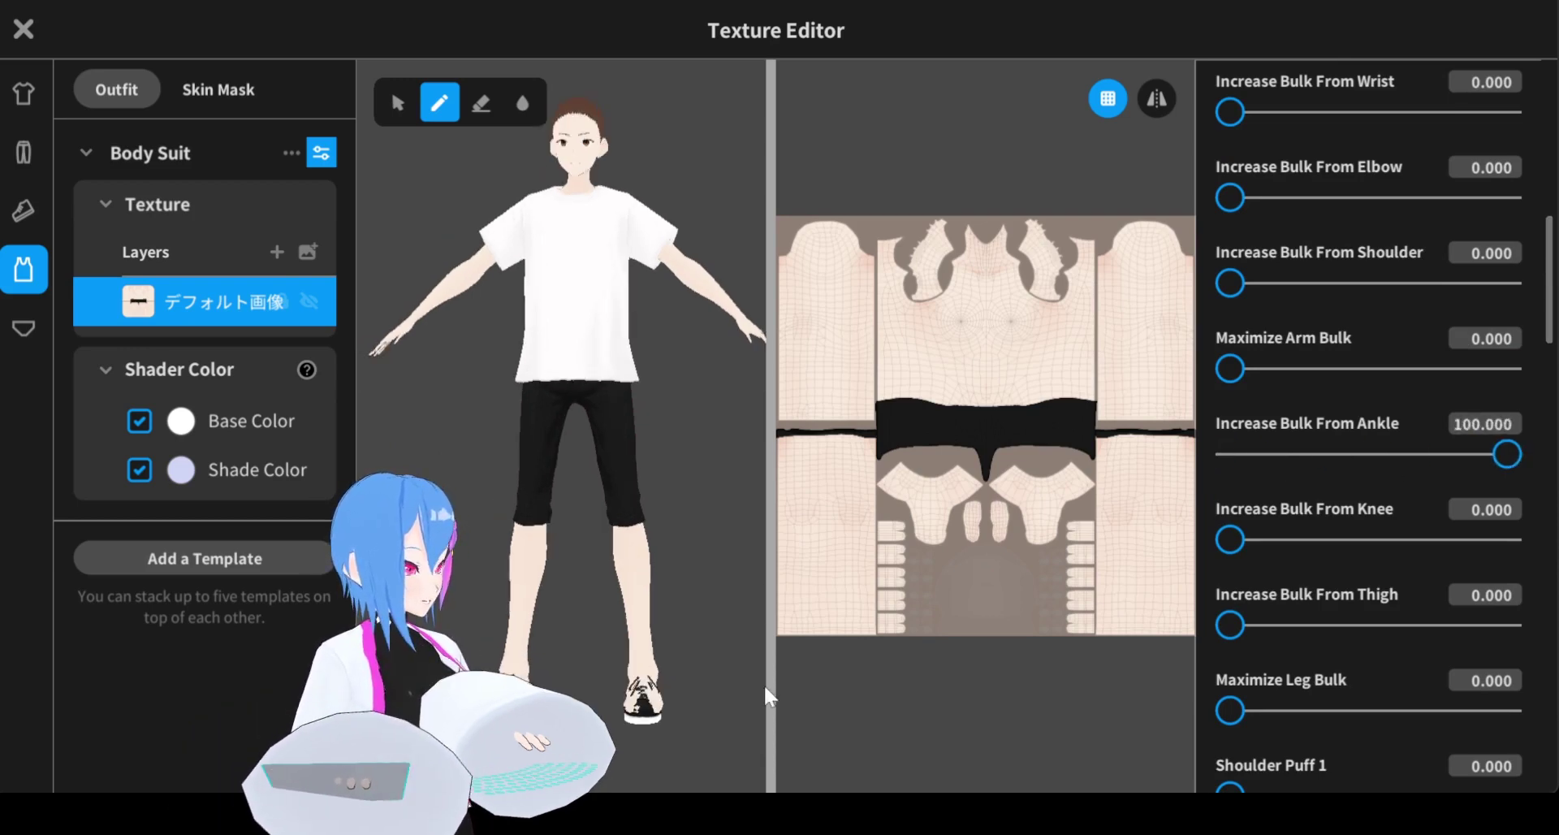
{"action": "right_click_drag", "start_coordinate": [724, 668], "coordinate": [597, 662]}
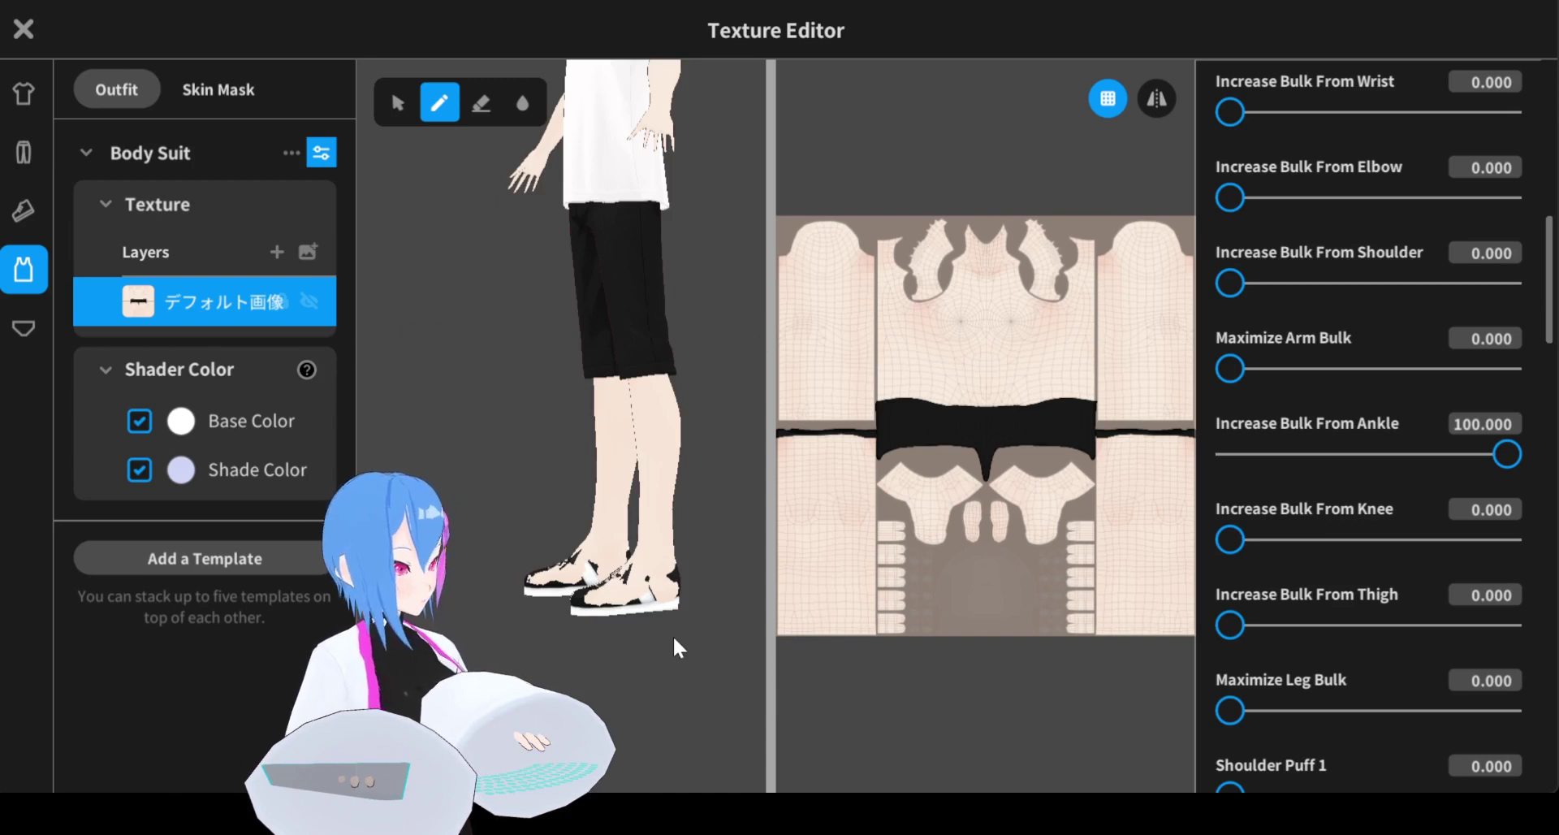
{"action": "scroll", "coordinate": [669, 623], "scroll_direction": "up", "scroll_amount": 1}
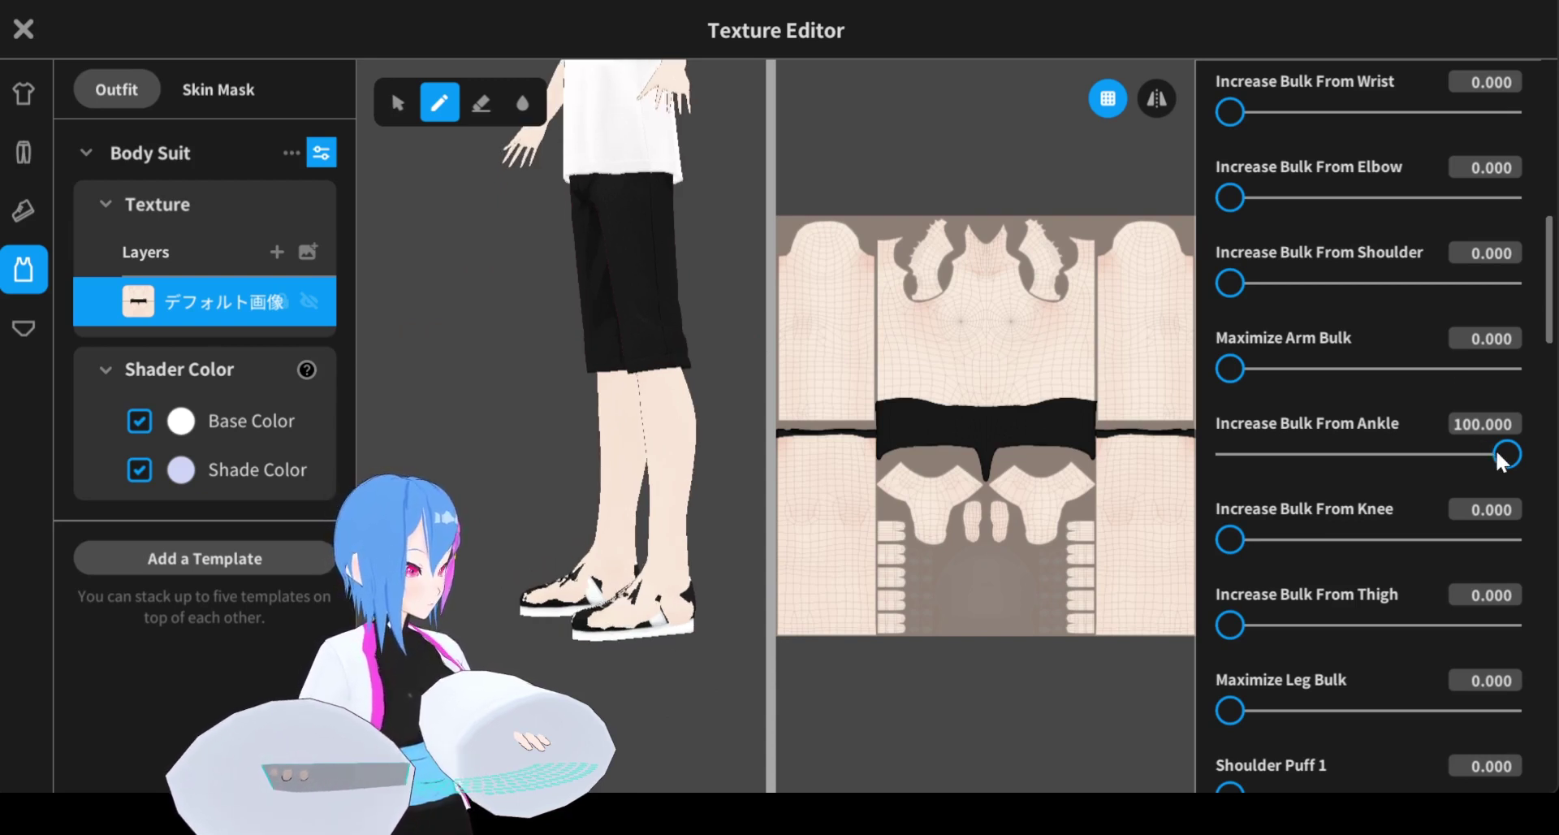
{"action": "left_click_drag", "start_coordinate": [1501, 451], "coordinate": [1554, 461]}
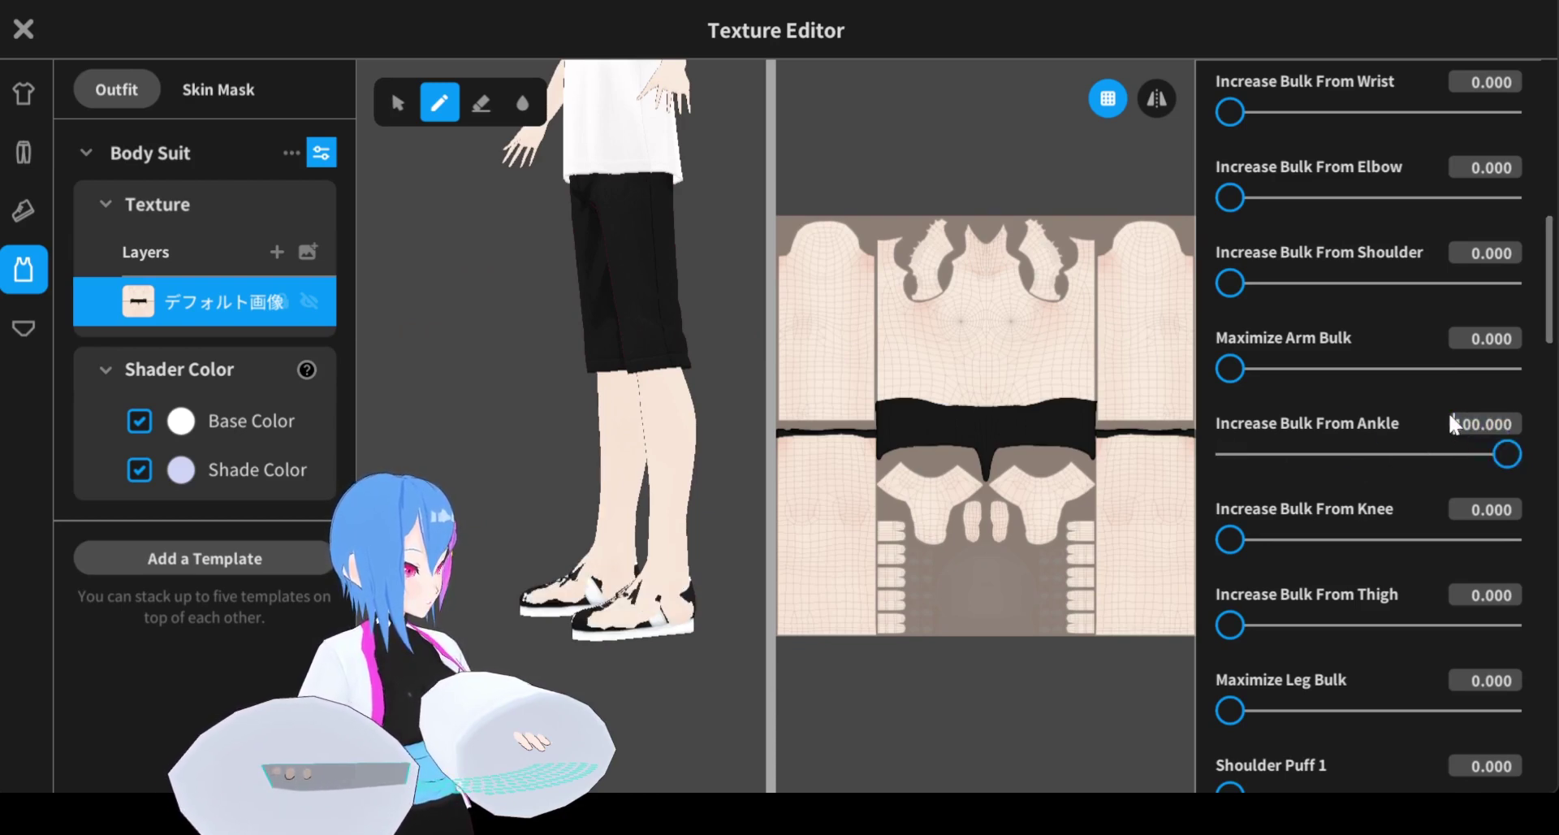
Try a negative value of -100.00 for Increase Bulk From Ankle.
{"action": "type", "text": "-"}
{"action": "key", "text": "Return"}
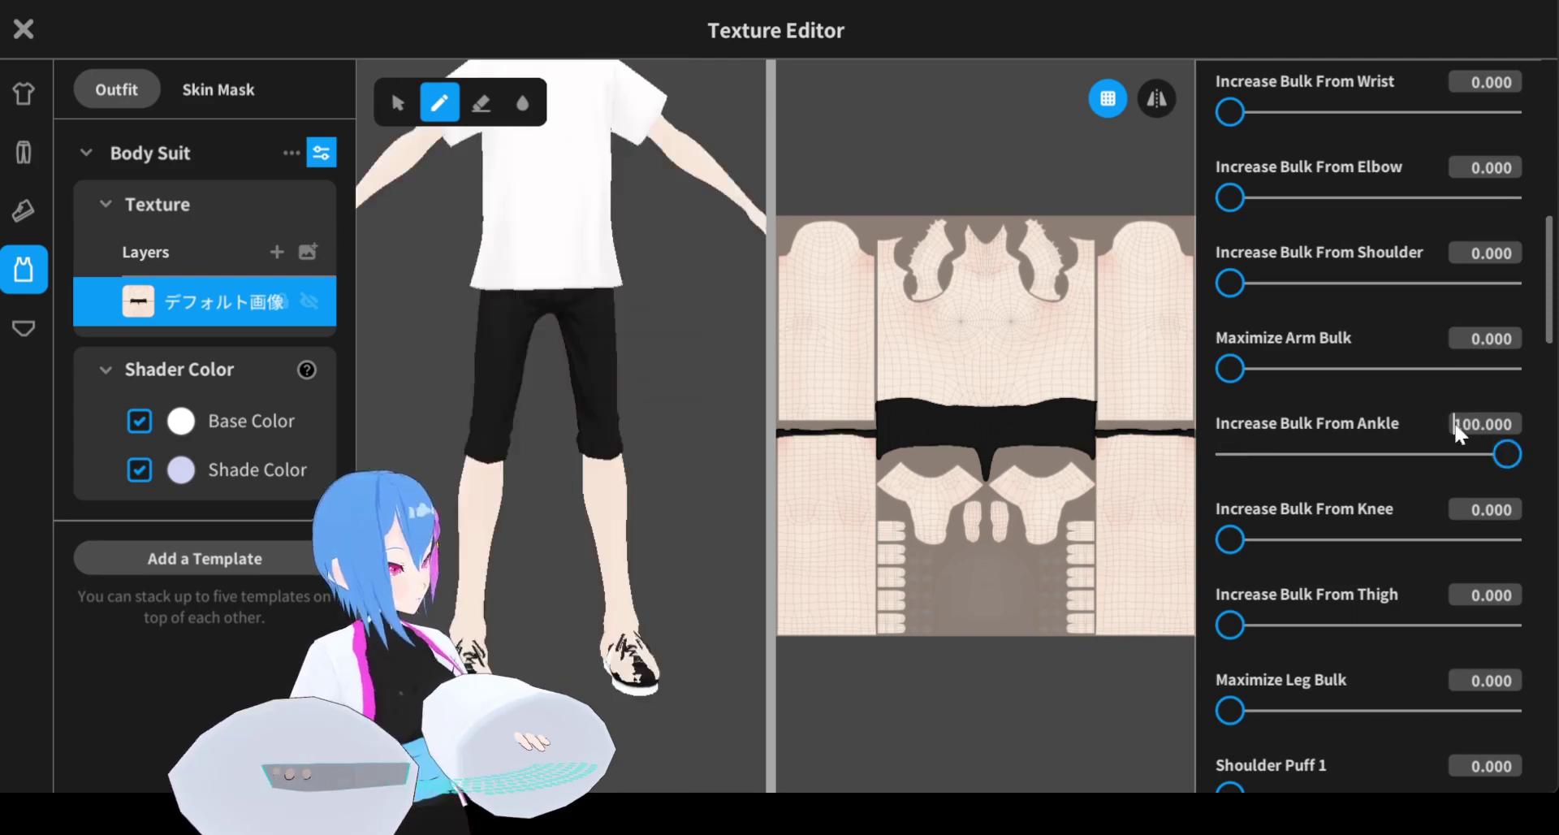
{"action": "type", "text": "-"}
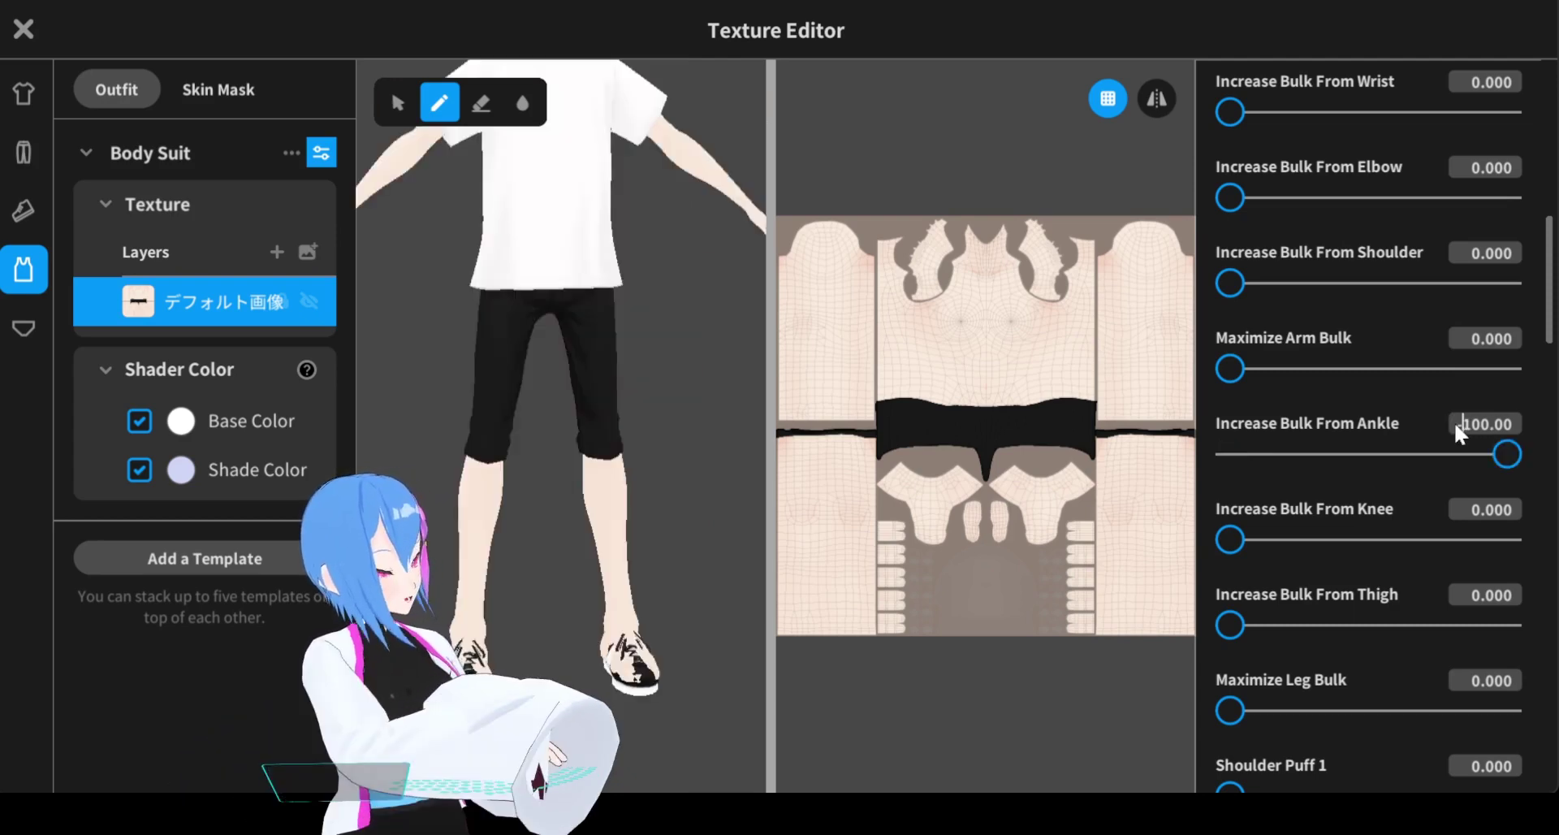
{"action": "key", "text": "Return"}
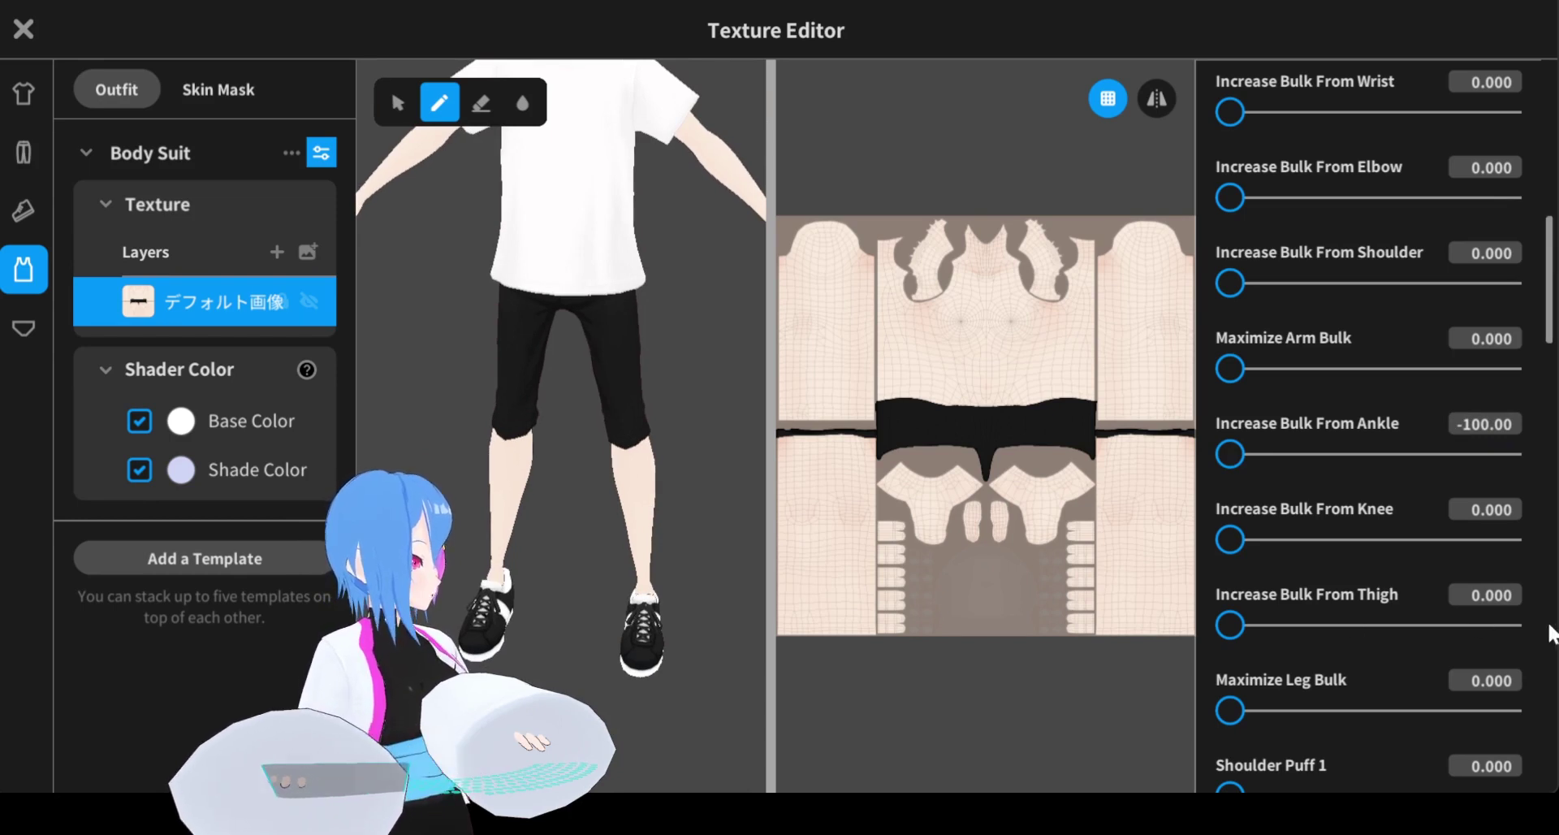
Set Increase Bulk From Knee to -100.00 and Increase Bulk From Ankle to 100.000.
{"action": "left_click_drag", "start_coordinate": [1230, 539], "coordinate": [1503, 539]}
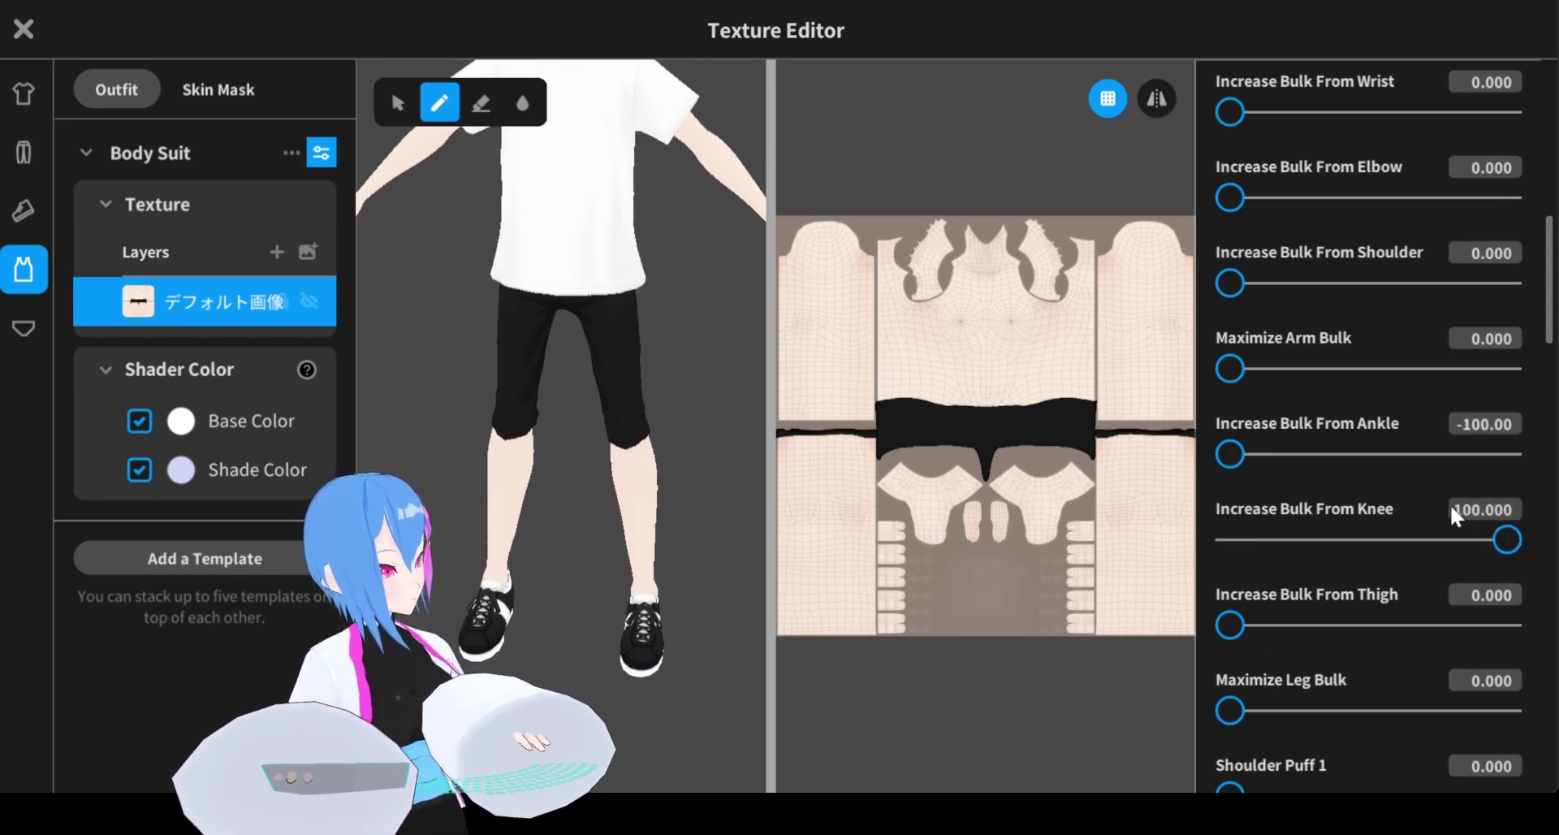
{"action": "type", "text": "-"}
{"action": "key", "text": "Return"}
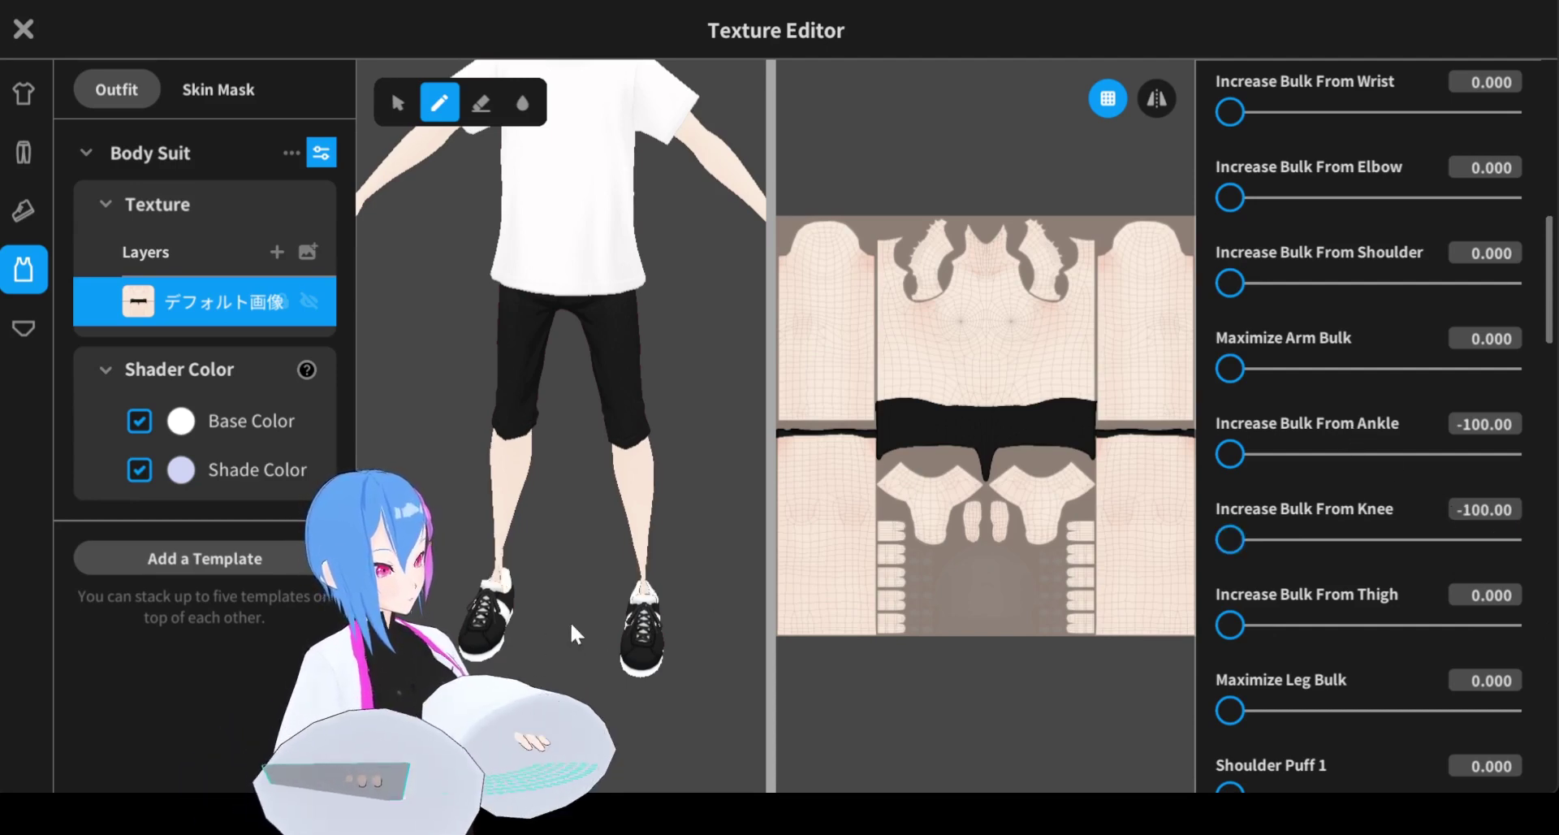
{"action": "right_click_drag", "start_coordinate": [574, 633], "coordinate": [734, 572]}
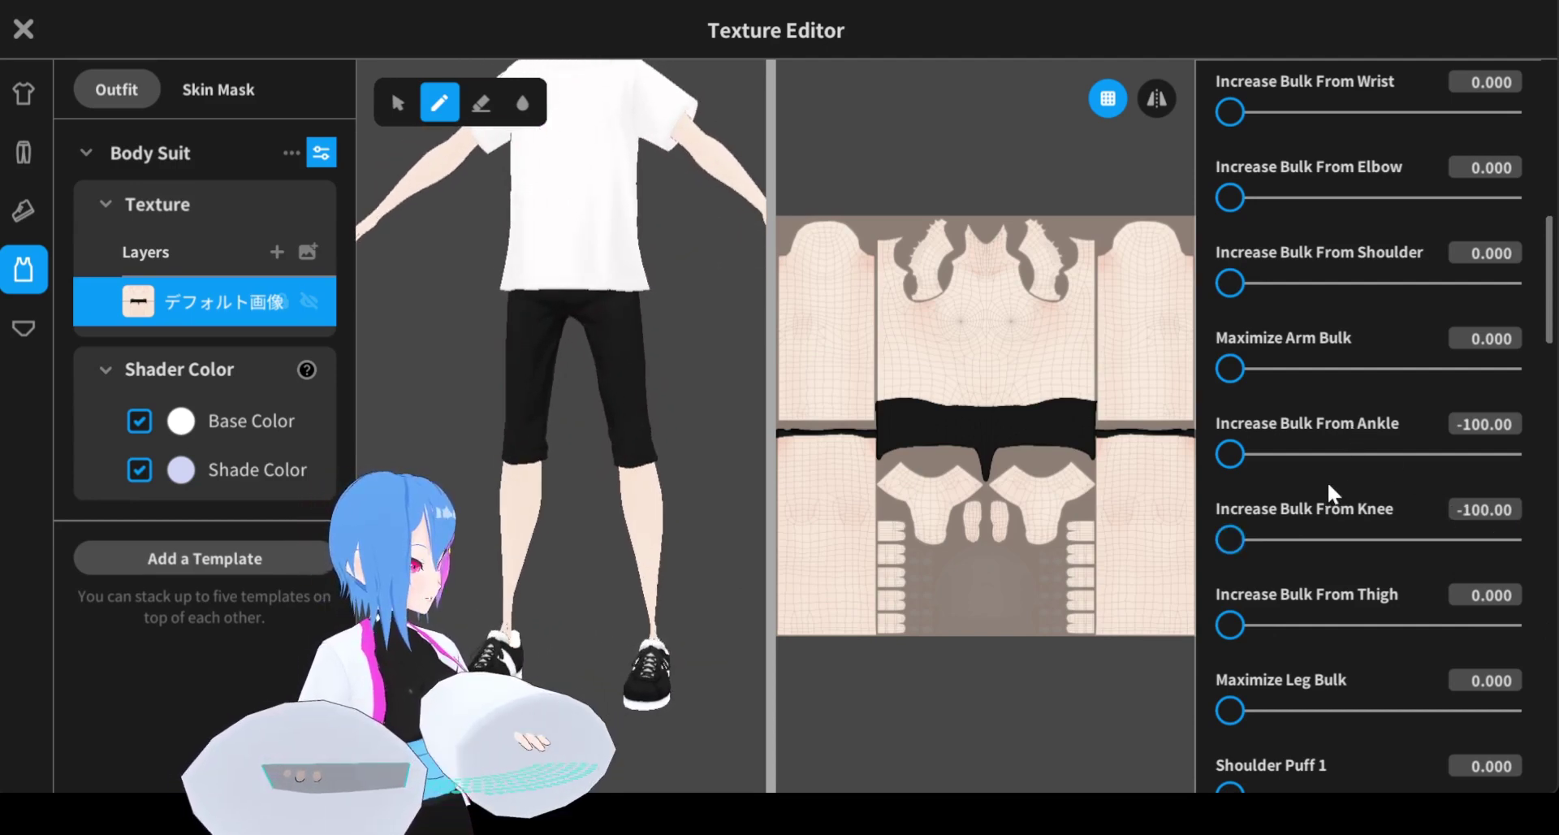
{"action": "left_click_drag", "start_coordinate": [1229, 452], "coordinate": [1507, 455]}
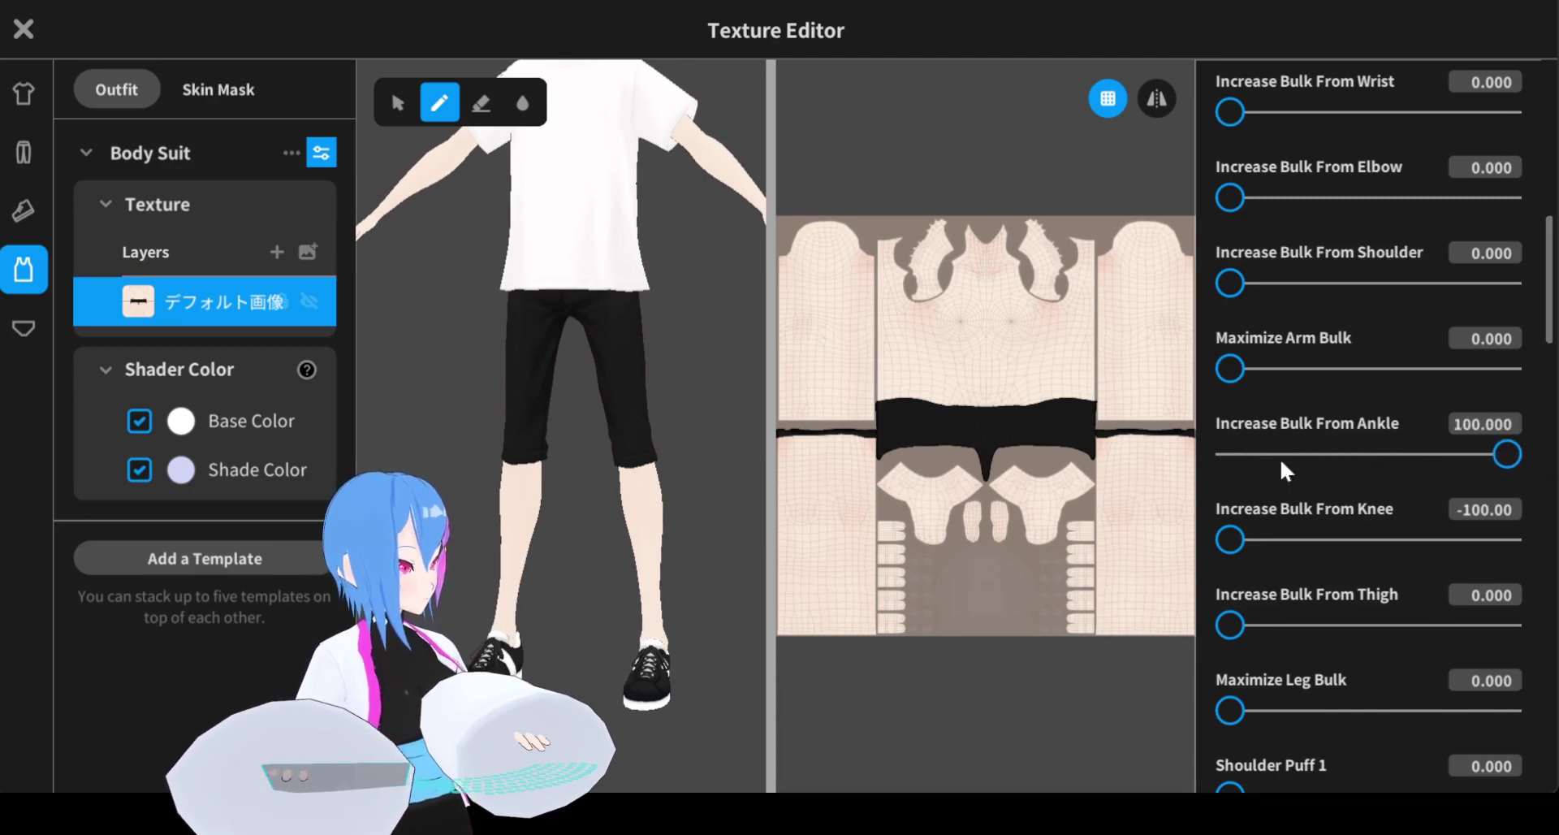
{"action": "right_click_drag", "start_coordinate": [708, 529], "coordinate": [745, 530]}
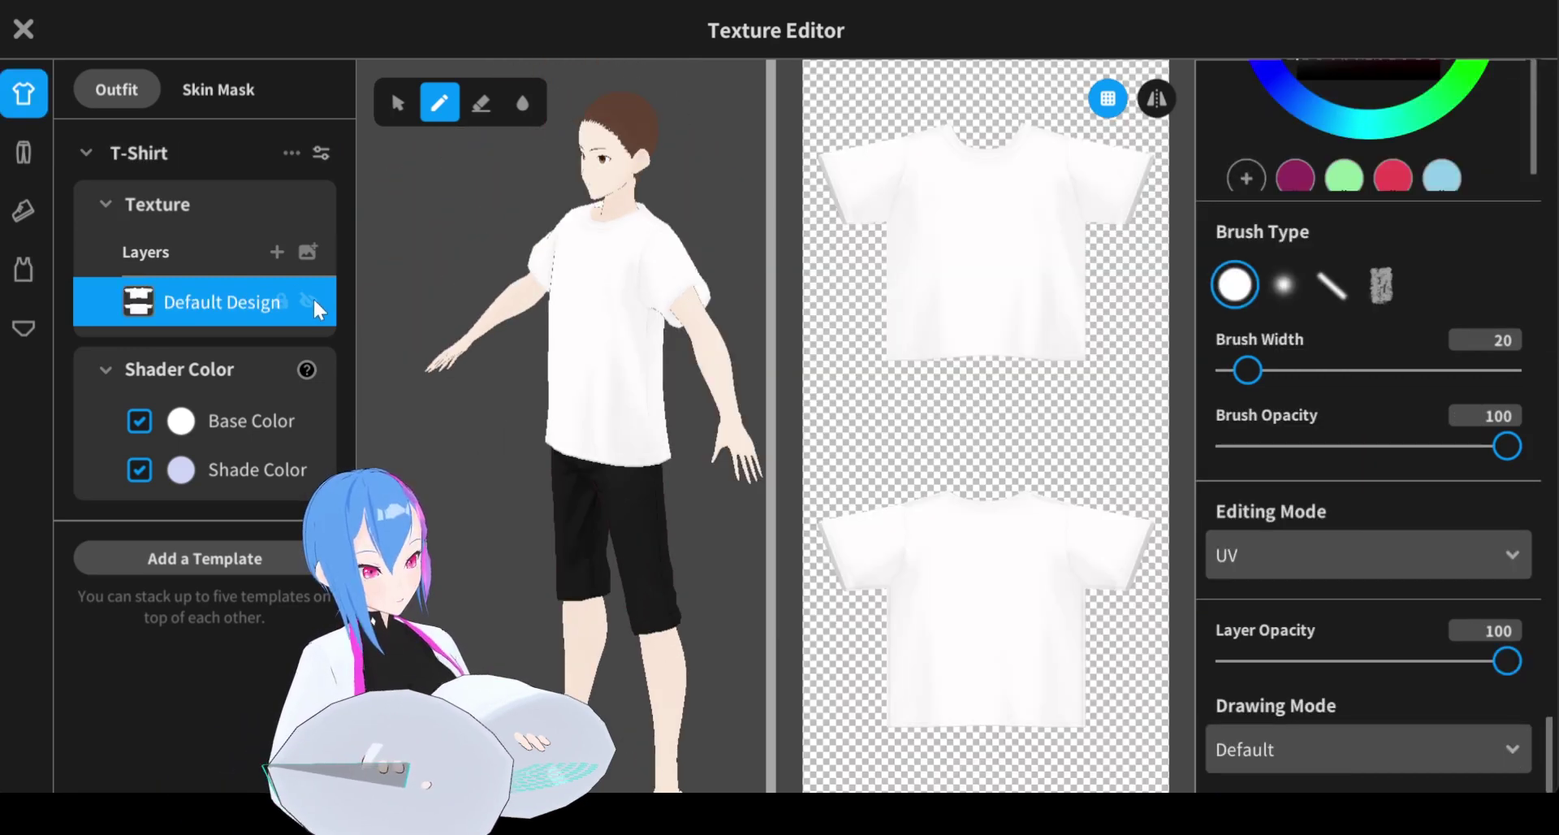
Hide the T-Shirt's Default Design layer and set the Body Suit's Flatten Pectorals to about 5.580.
{"action": "left_click", "coordinate": [309, 302]}
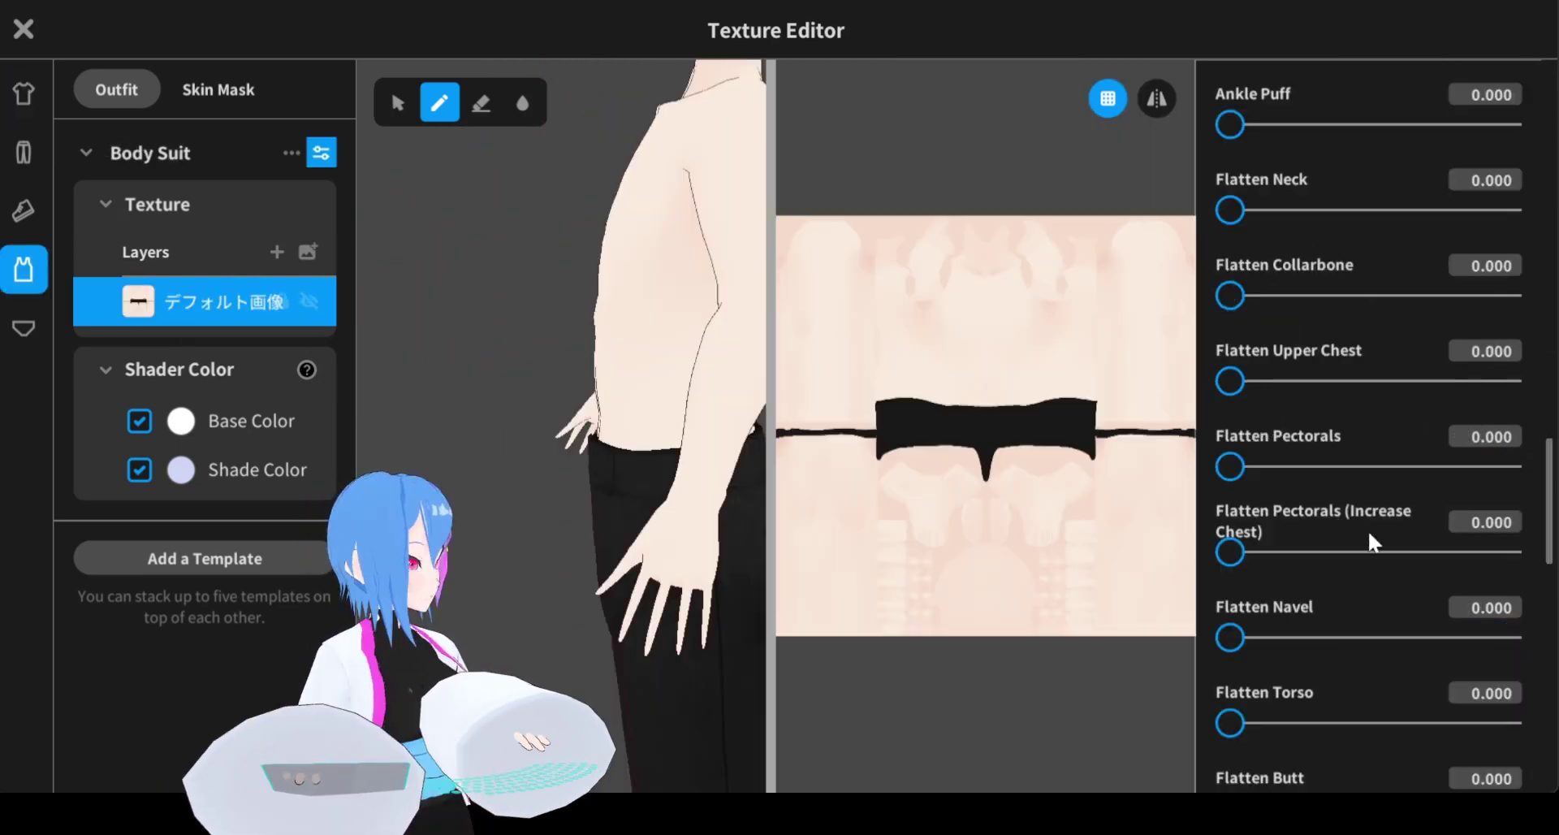
{"action": "left_click_drag", "start_coordinate": [1234, 470], "coordinate": [1261, 469]}
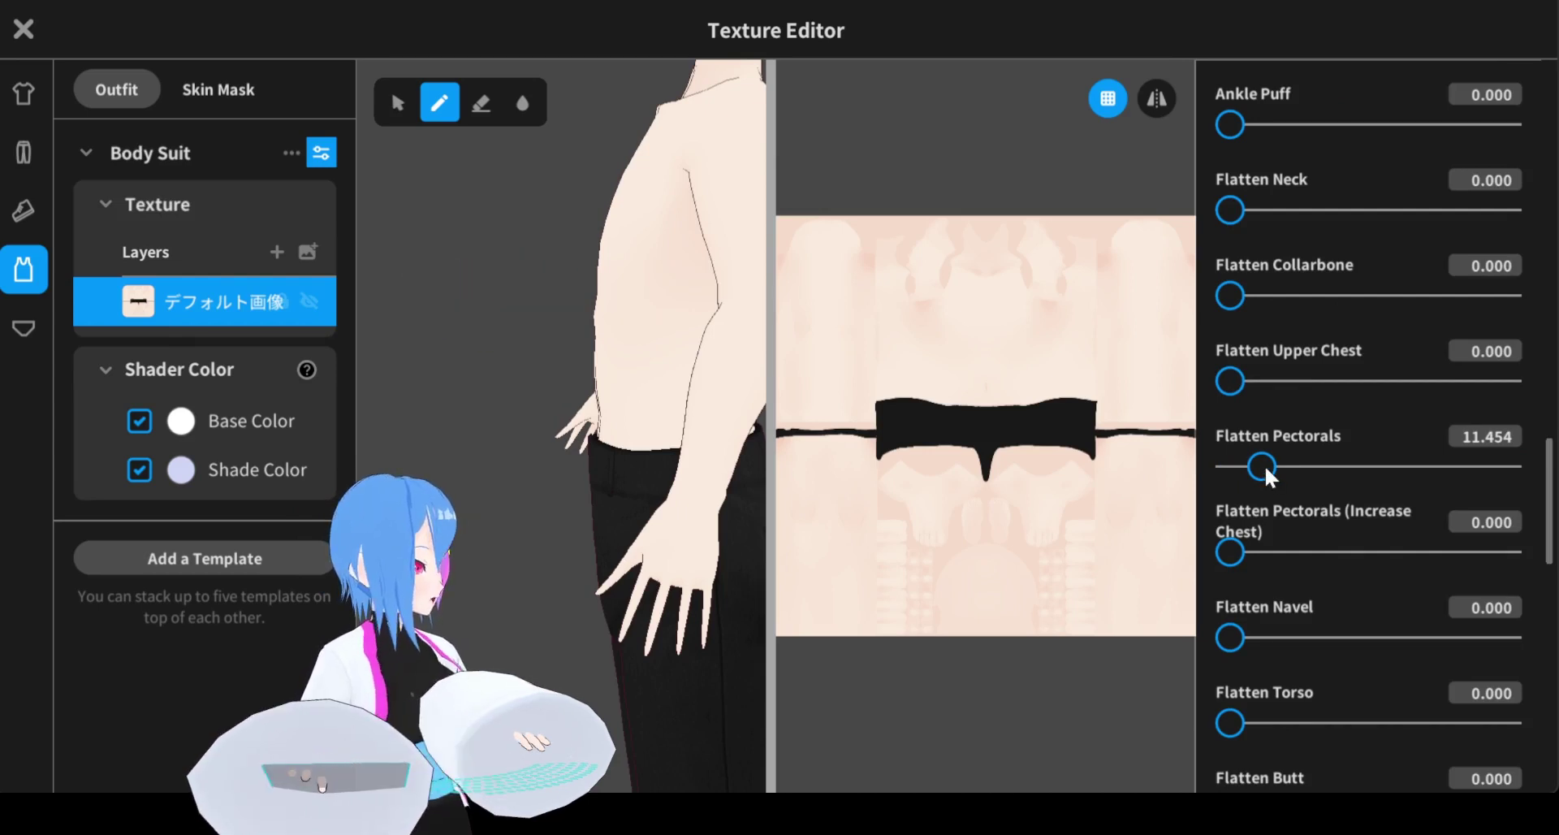
{"action": "left_click_drag", "start_coordinate": [1265, 468], "coordinate": [1249, 477]}
{"action": "left_click_drag", "start_coordinate": [1249, 477], "coordinate": [1249, 478]}
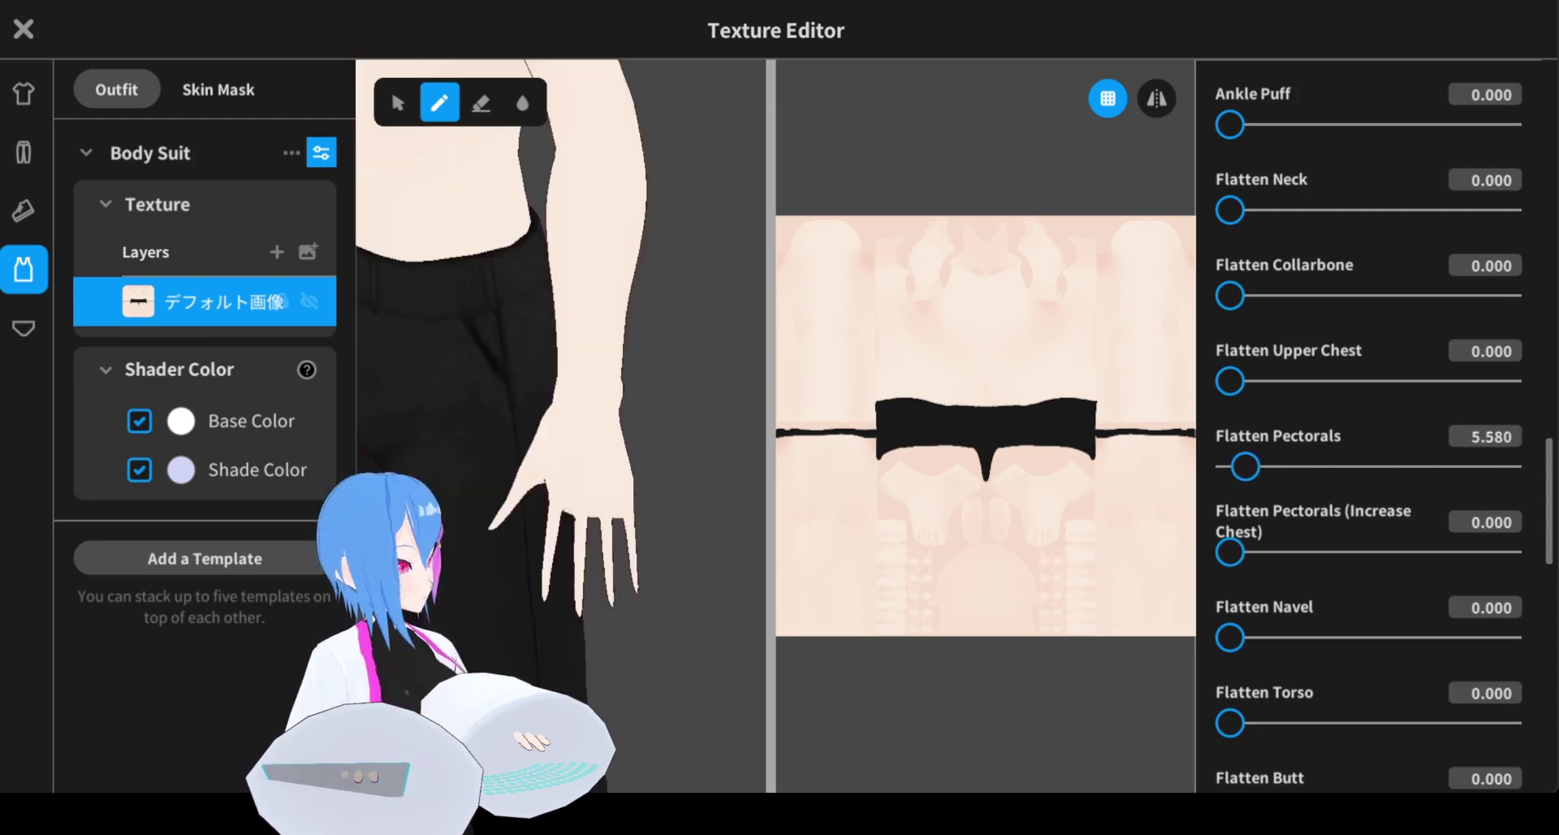
Set the Body Suit's Flatten Fingers to 100.000, comparing the hand's shape with the value at 0.000.
{"action": "scroll", "coordinate": [622, 508], "scroll_direction": "up", "scroll_amount": 2}
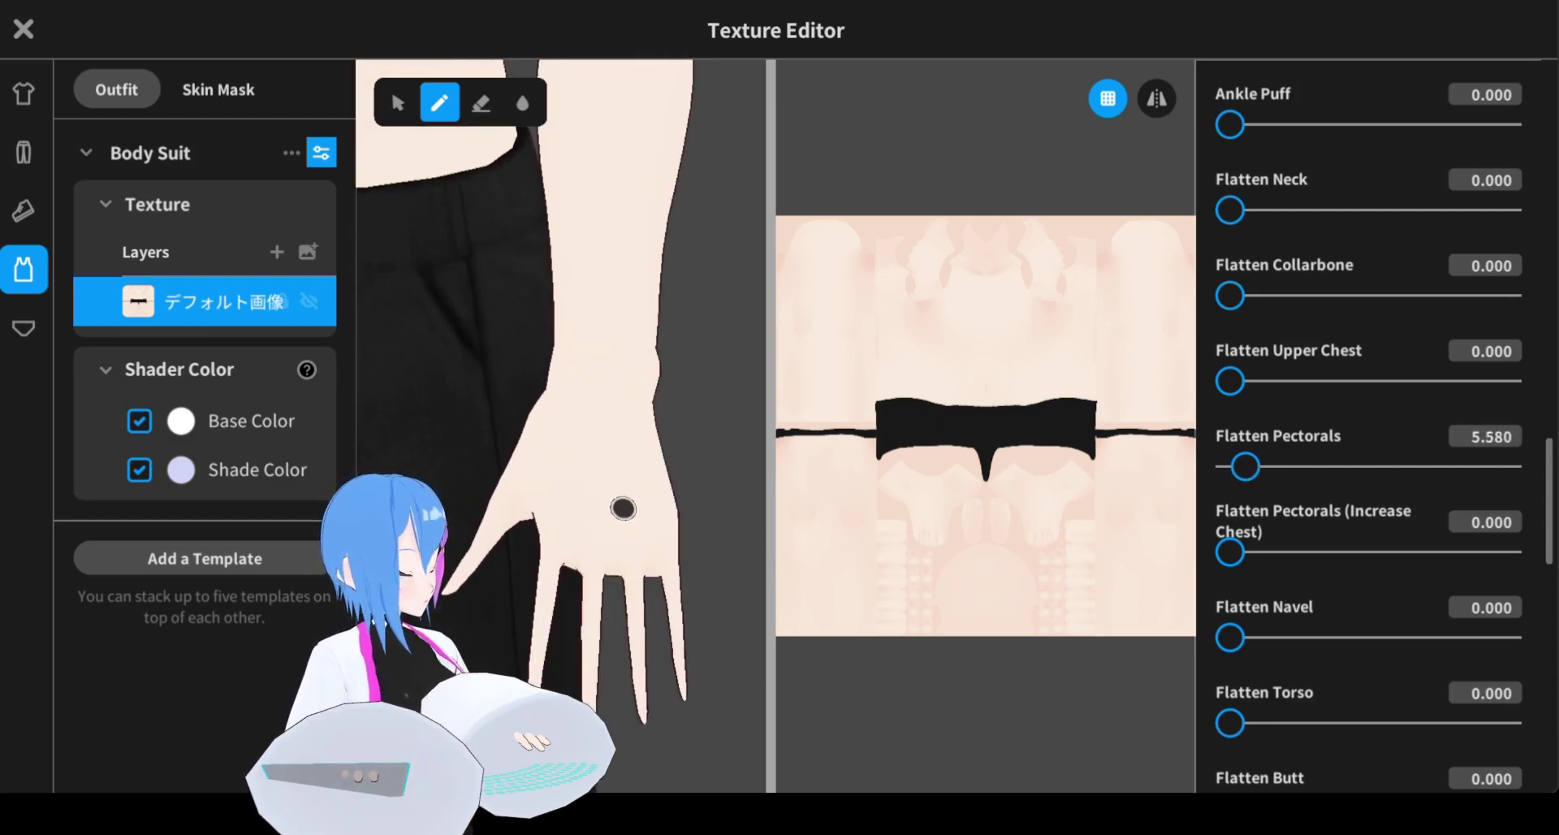
{"action": "scroll", "coordinate": [1226, 526], "scroll_direction": "down", "scroll_amount": 5}
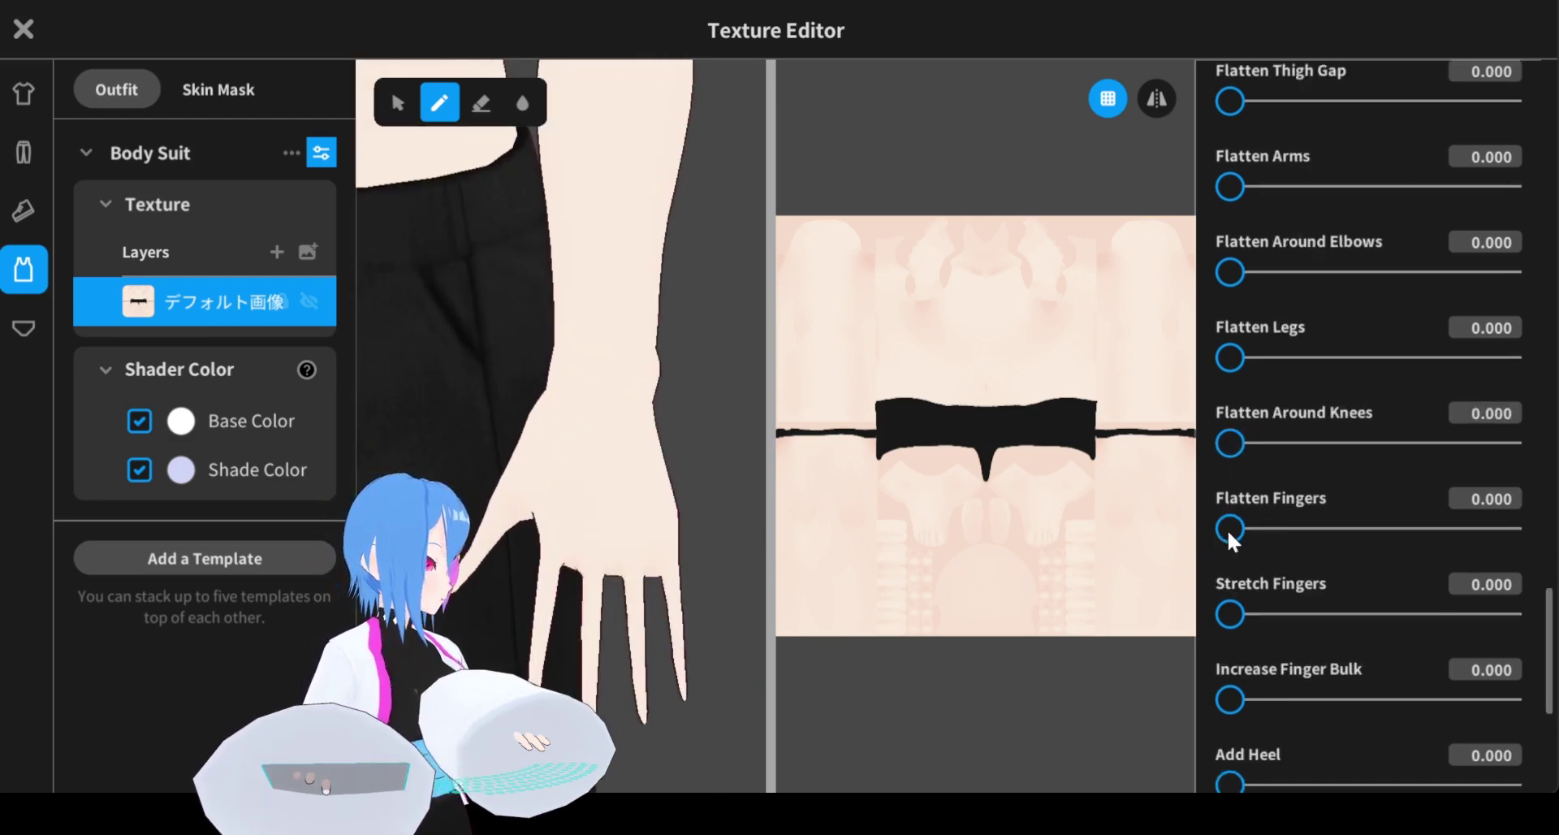
{"action": "left_click_drag", "start_coordinate": [1226, 529], "coordinate": [1507, 529]}
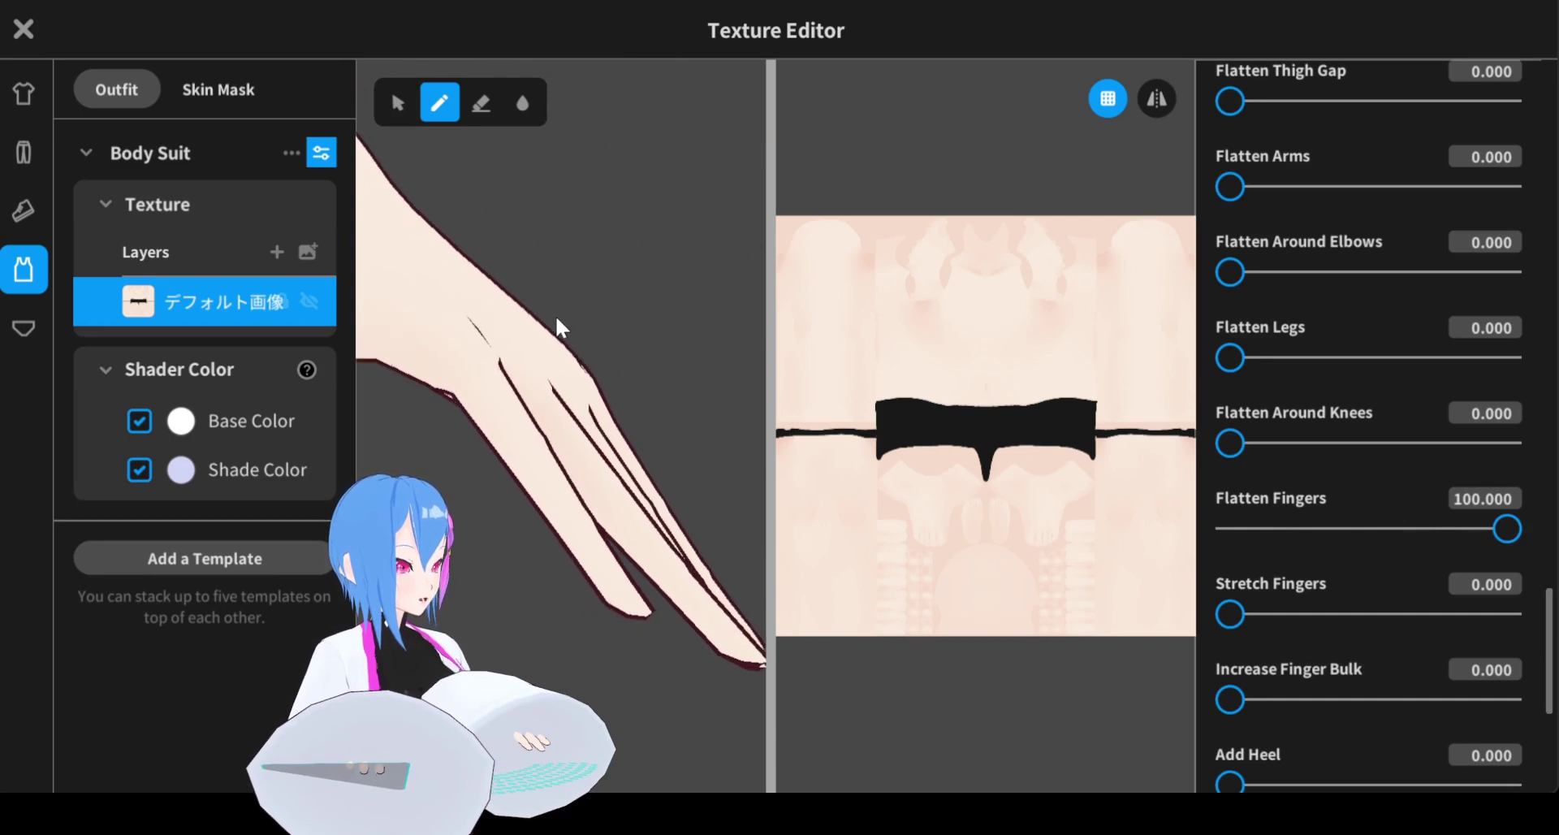
{"action": "left_click_drag", "start_coordinate": [1409, 528], "coordinate": [1226, 528]}
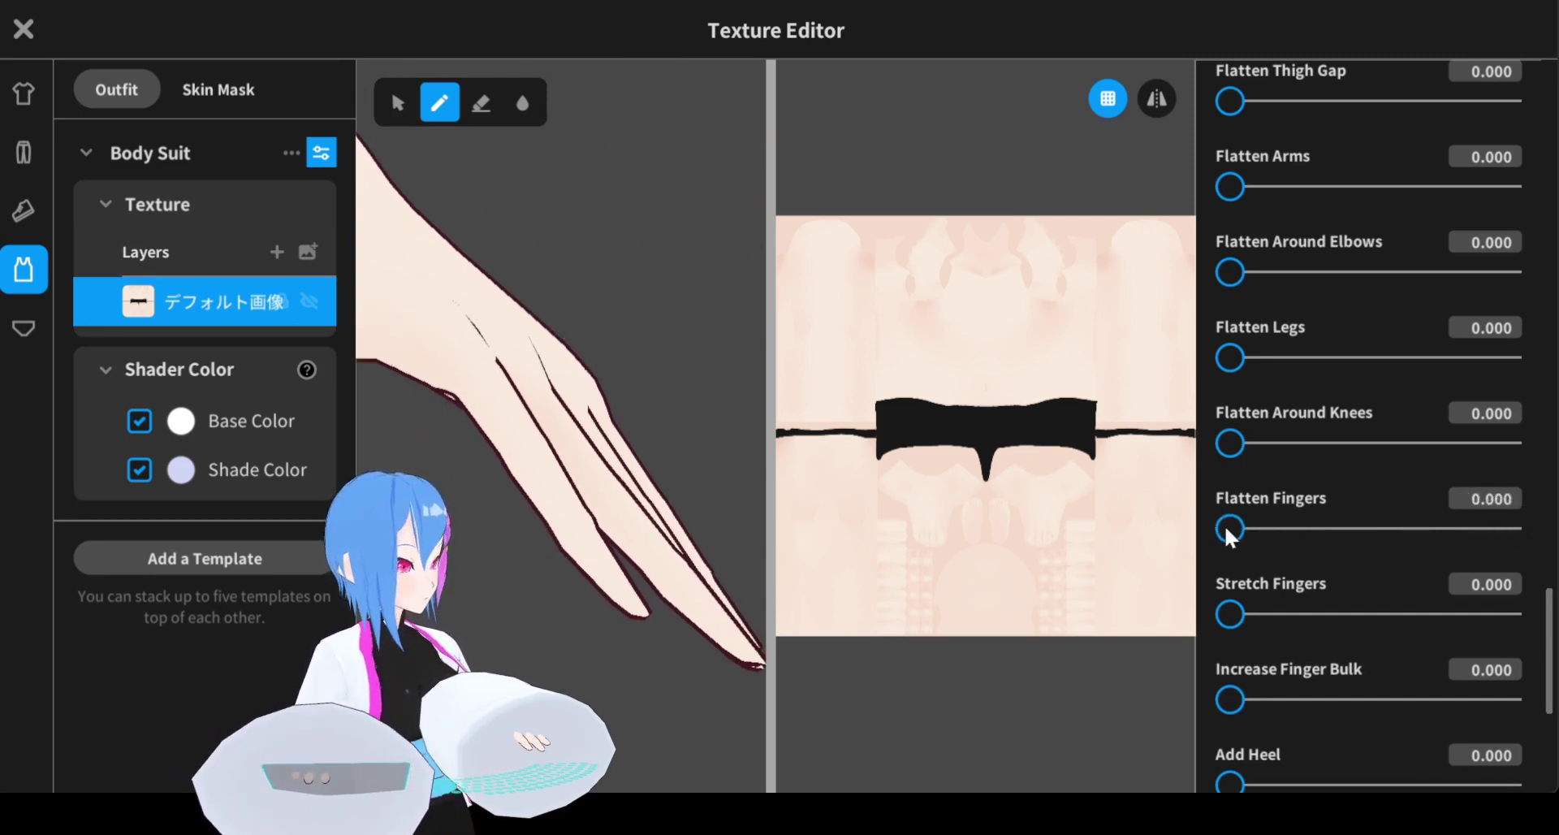
{"action": "left_click_drag", "start_coordinate": [1224, 529], "coordinate": [1508, 528]}
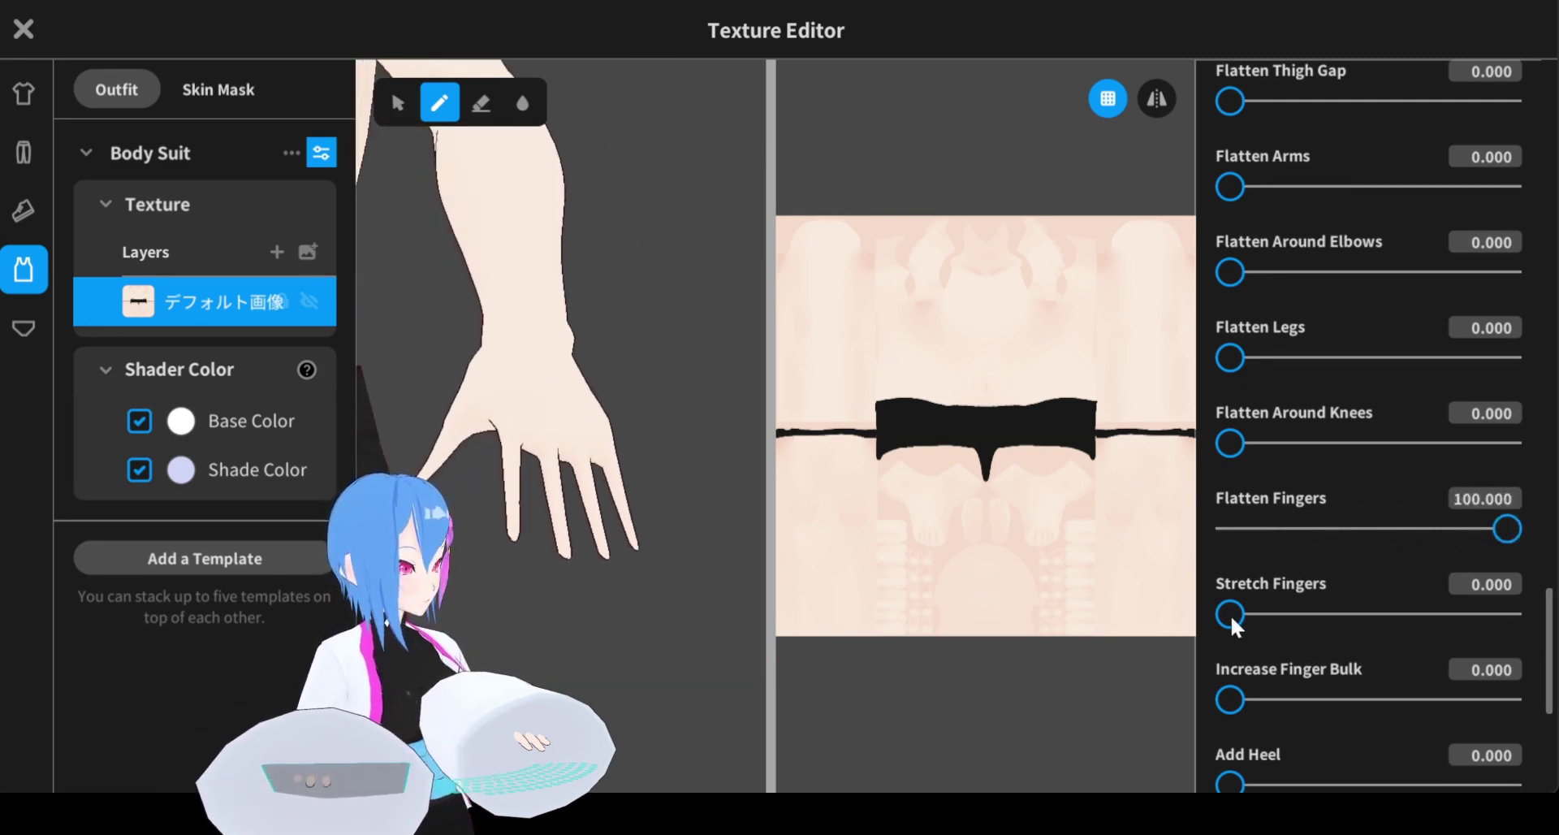
Raise Stretch Fingers to 100.000, also trying an extreme value of 700.000.
{"action": "left_click_drag", "start_coordinate": [1230, 614], "coordinate": [1532, 616]}
{"action": "left_click", "coordinate": [1469, 587]}
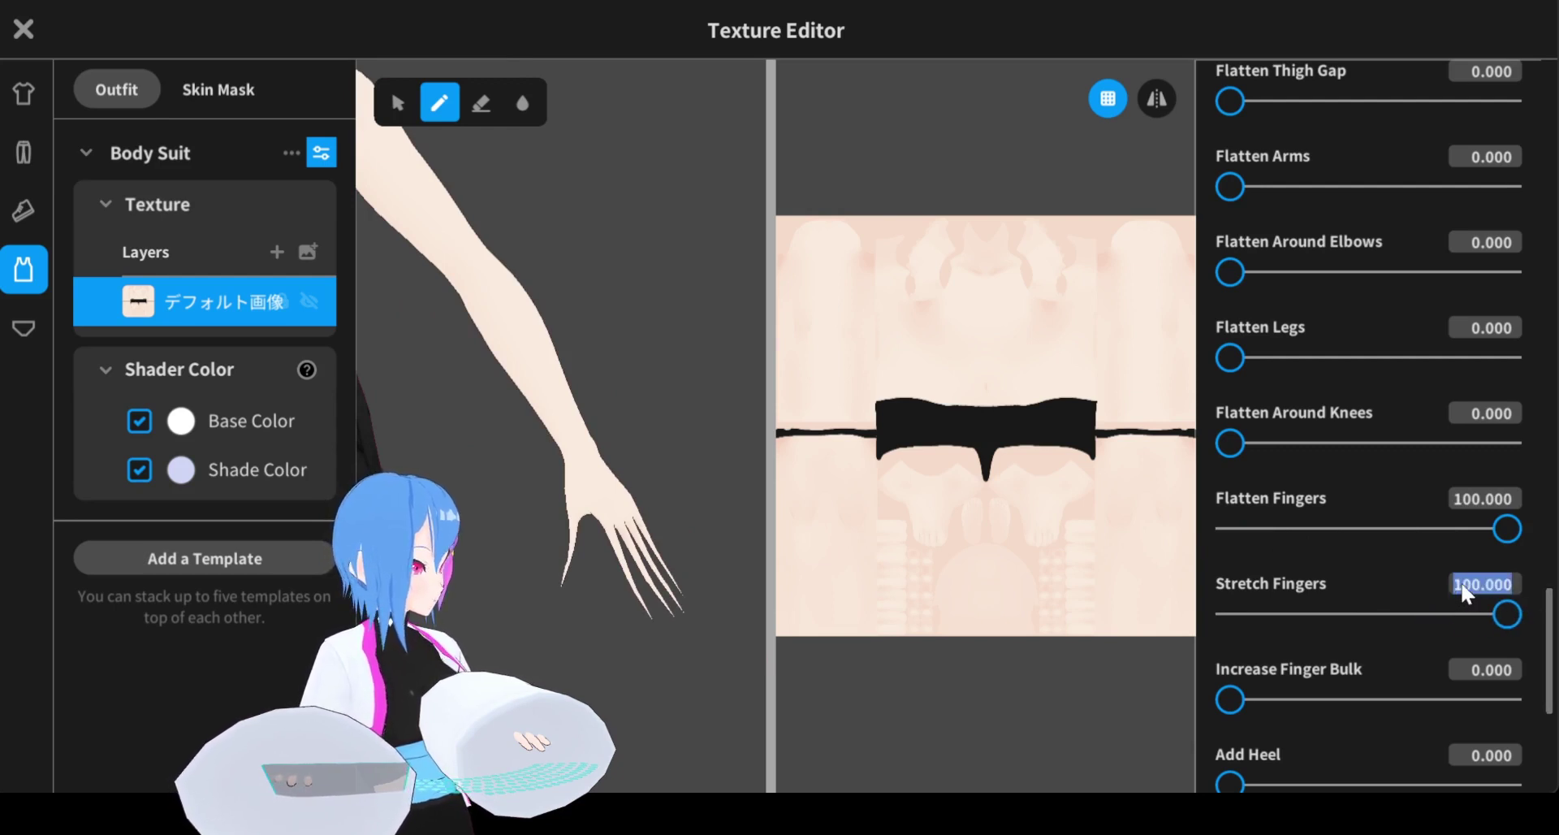
{"action": "left_click", "coordinate": [1461, 582]}
{"action": "key", "text": "BackSpace"}
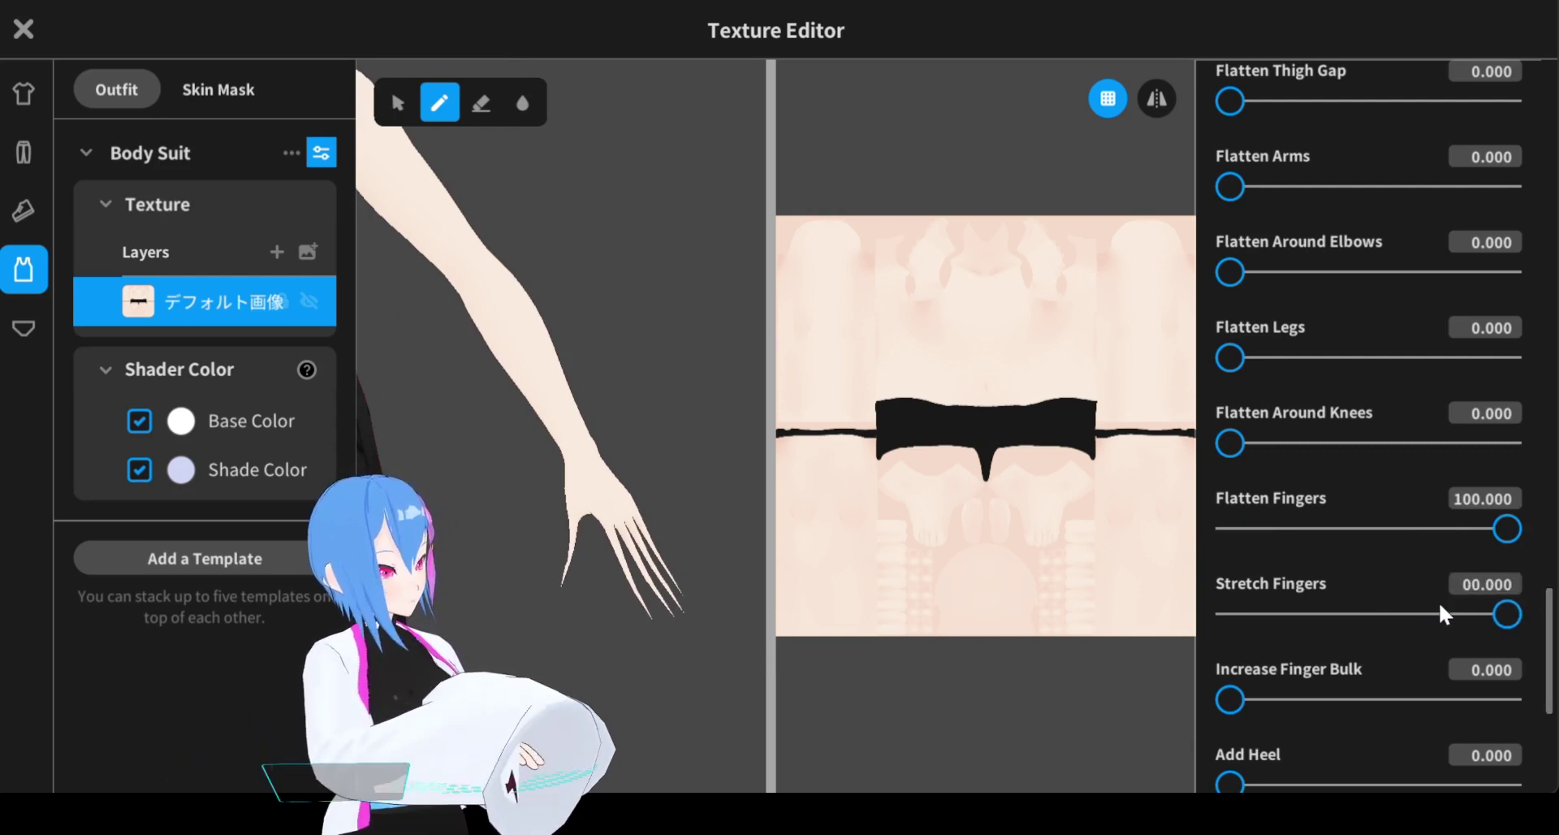
{"action": "type", "text": "7"}
{"action": "key", "text": "Return"}
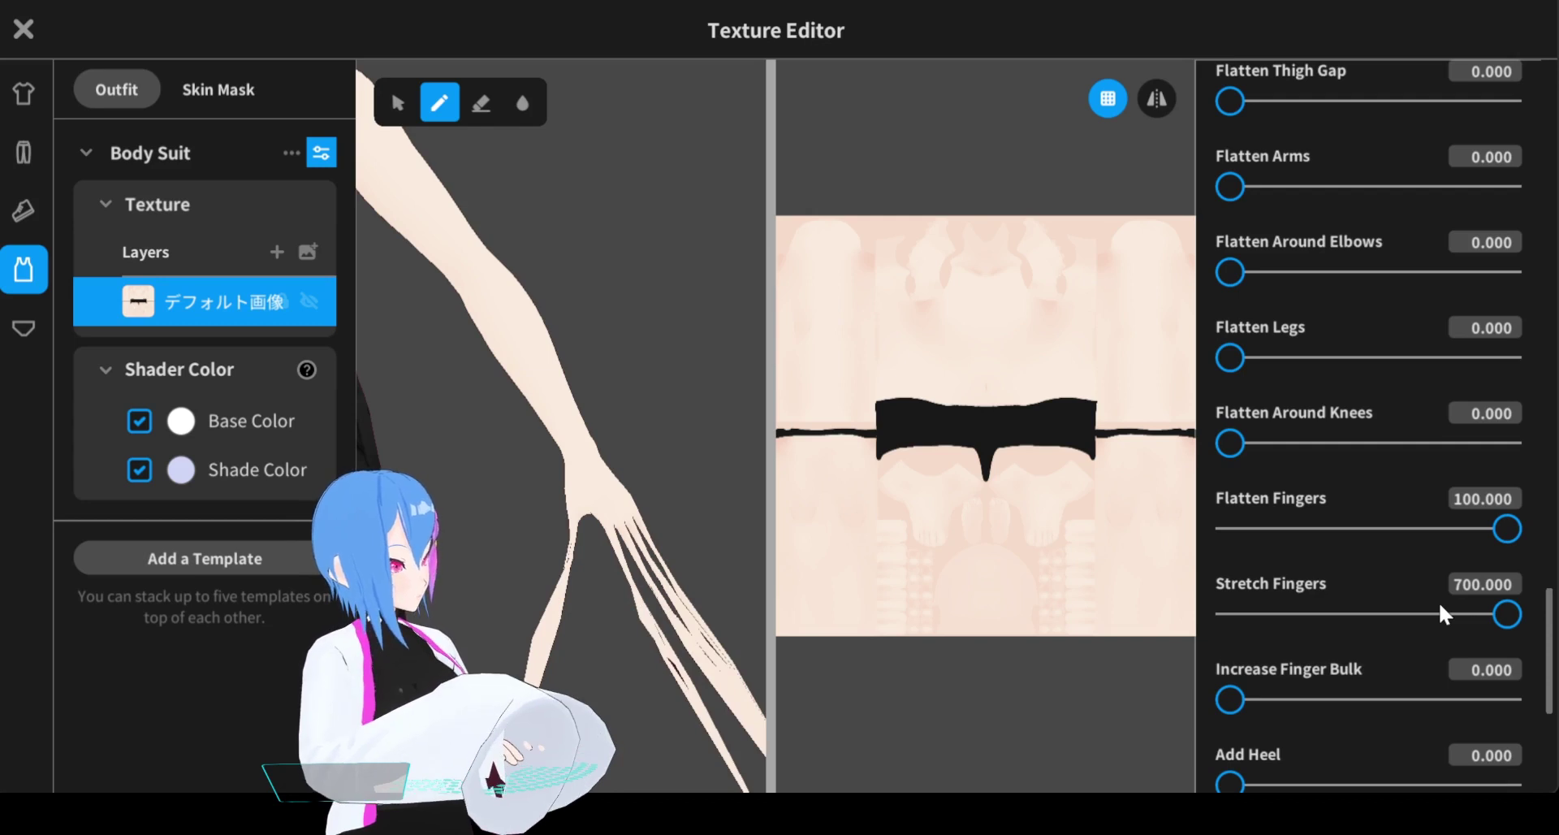
Examine the elongated fingers from the side and lower Stretch Fingers to a small value.
{"action": "scroll", "coordinate": [659, 492], "scroll_direction": "down", "scroll_amount": 2}
{"action": "right_click_drag", "start_coordinate": [658, 492], "coordinate": [528, 515]}
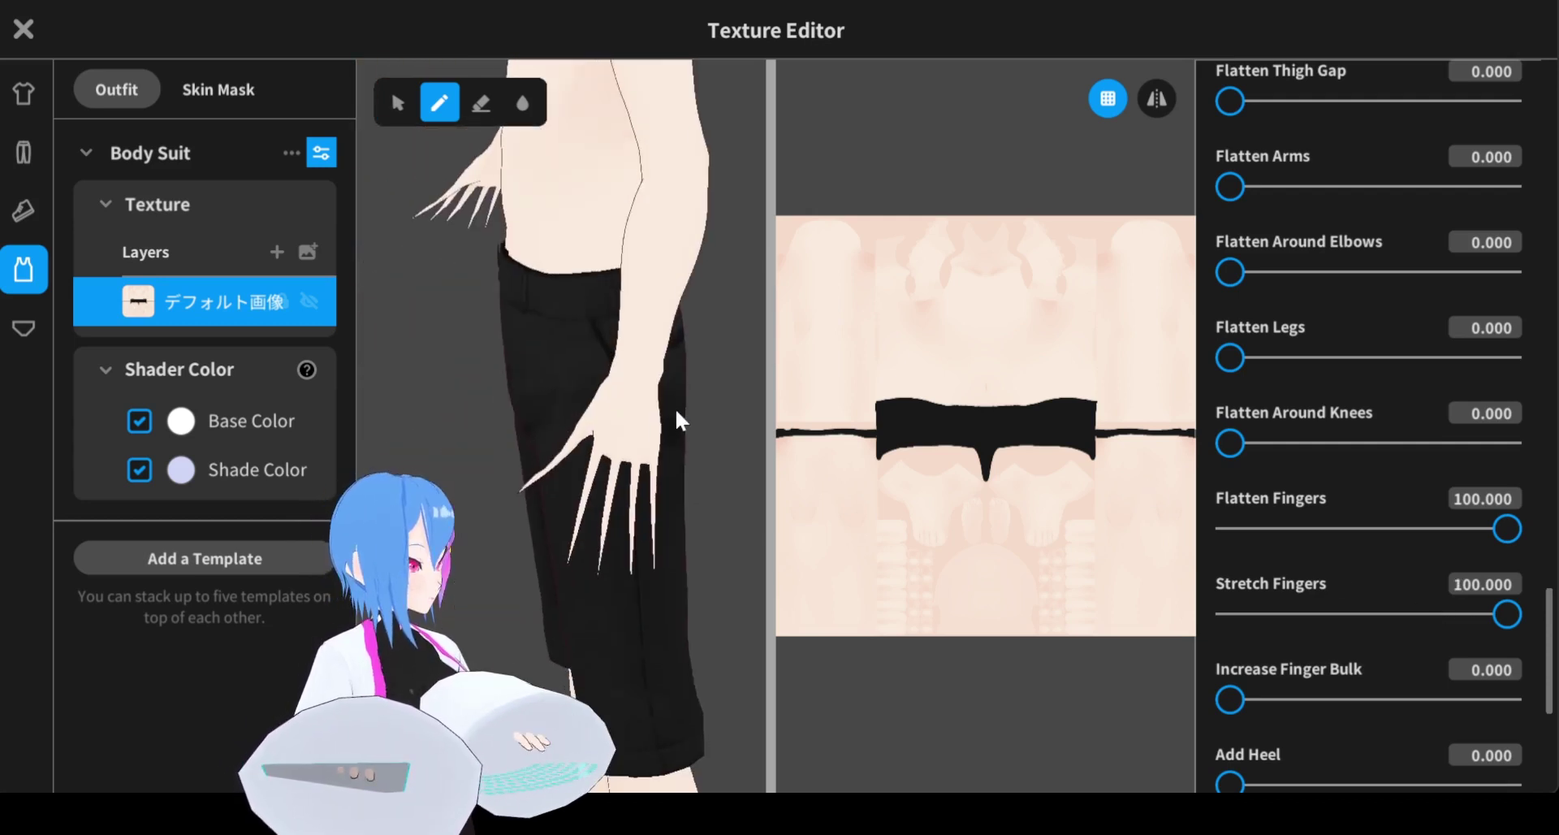
{"action": "left_click_drag", "start_coordinate": [1395, 615], "coordinate": [1269, 616]}
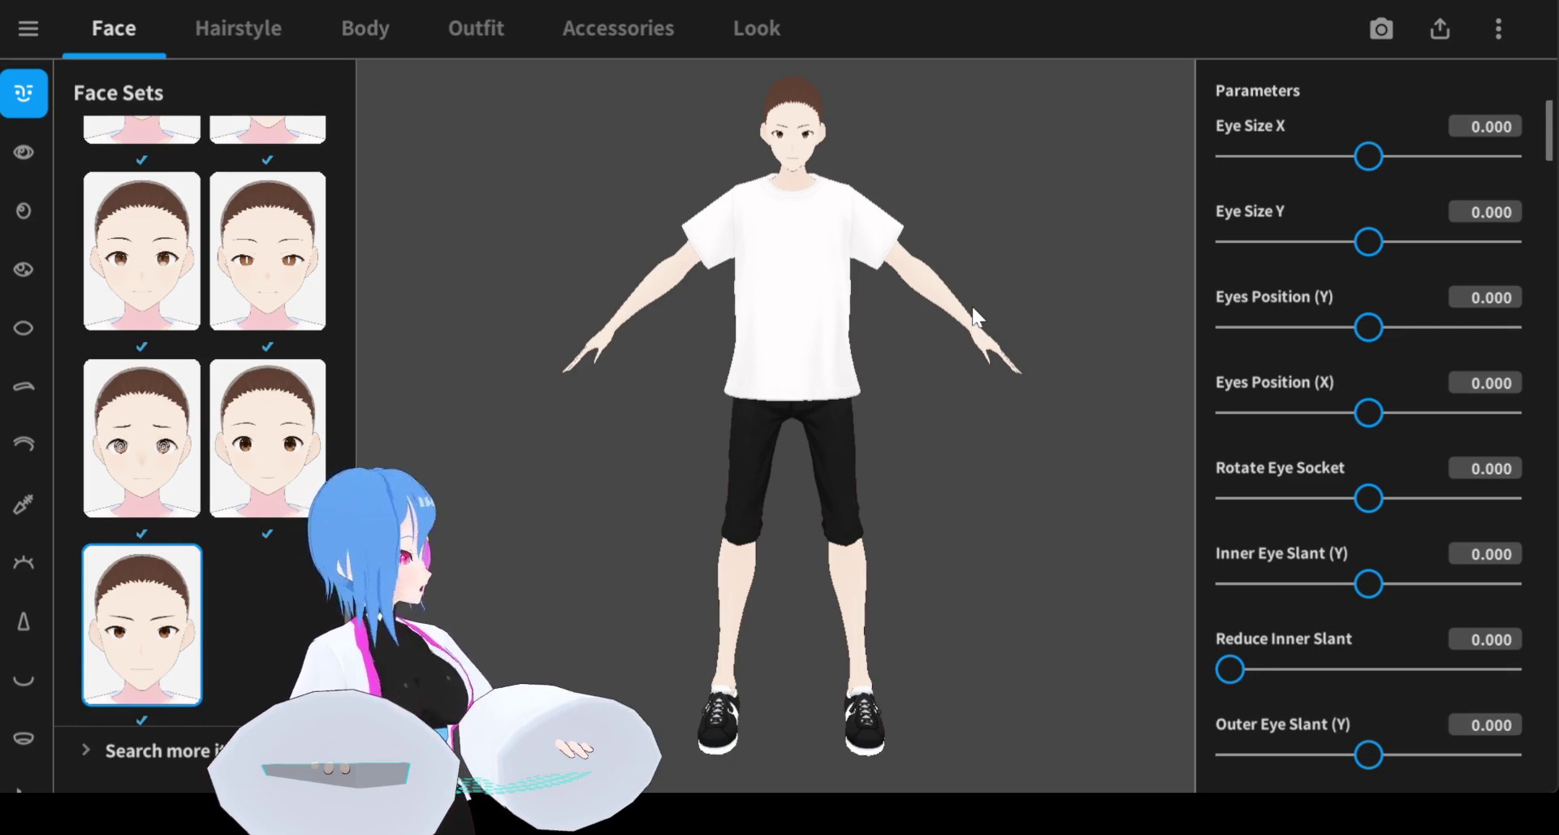
Make the face's eyes wide and narrow by setting Eye Size X to about 0.912 and Eye Size Y to -1.000.
{"action": "left_click", "coordinate": [1287, 157]}
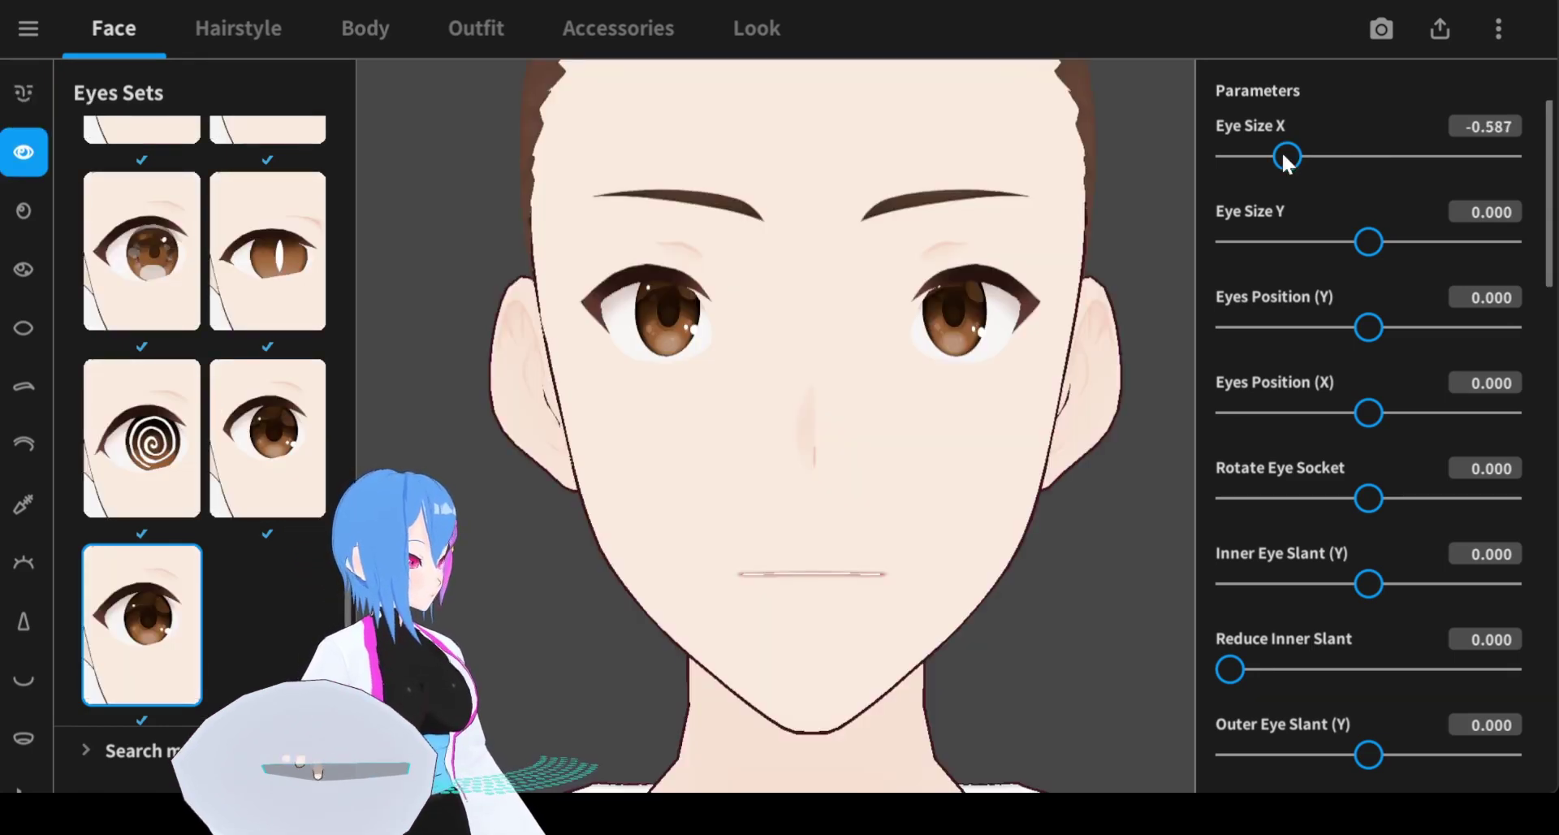
{"action": "left_click_drag", "start_coordinate": [1282, 154], "coordinate": [1510, 156]}
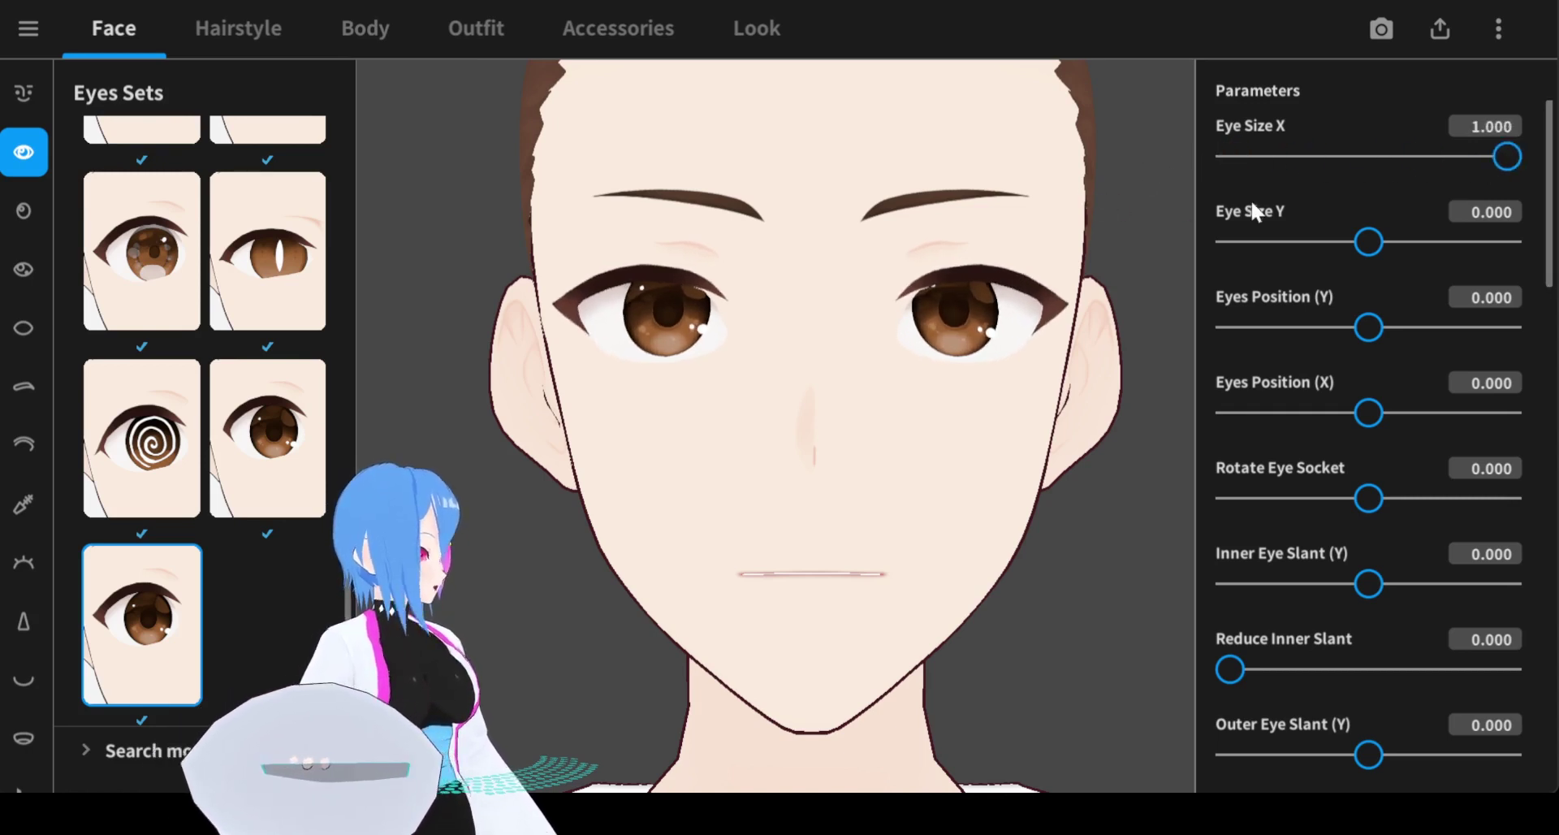
{"action": "left_click_drag", "start_coordinate": [1369, 241], "coordinate": [1164, 236]}
{"action": "right_click_drag", "start_coordinate": [1112, 237], "coordinate": [978, 320]}
{"action": "right_click_drag", "start_coordinate": [1001, 392], "coordinate": [1169, 325]}
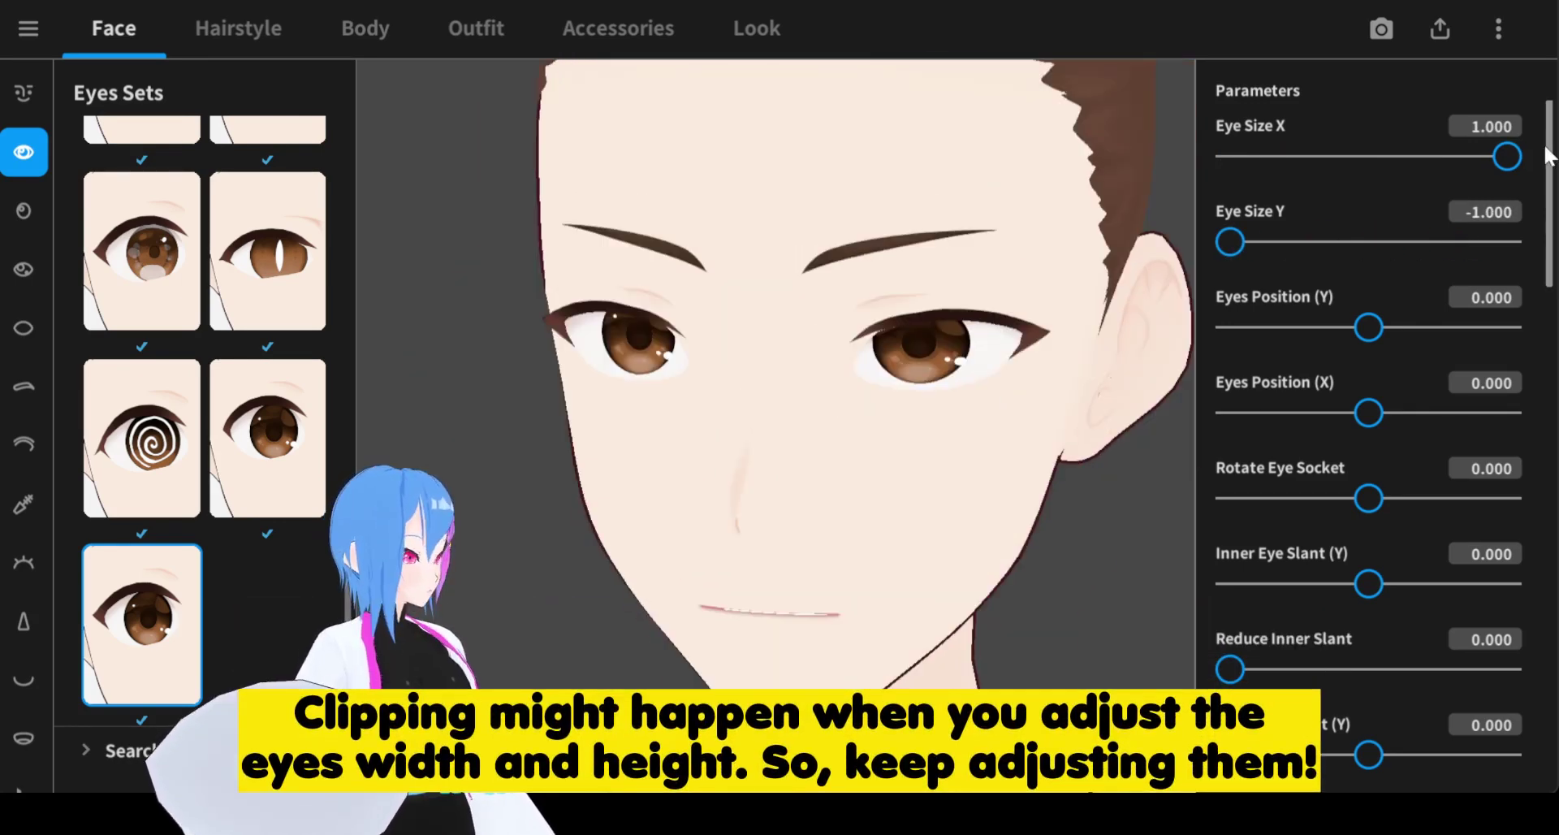
{"action": "left_click_drag", "start_coordinate": [1484, 157], "coordinate": [1453, 154]}
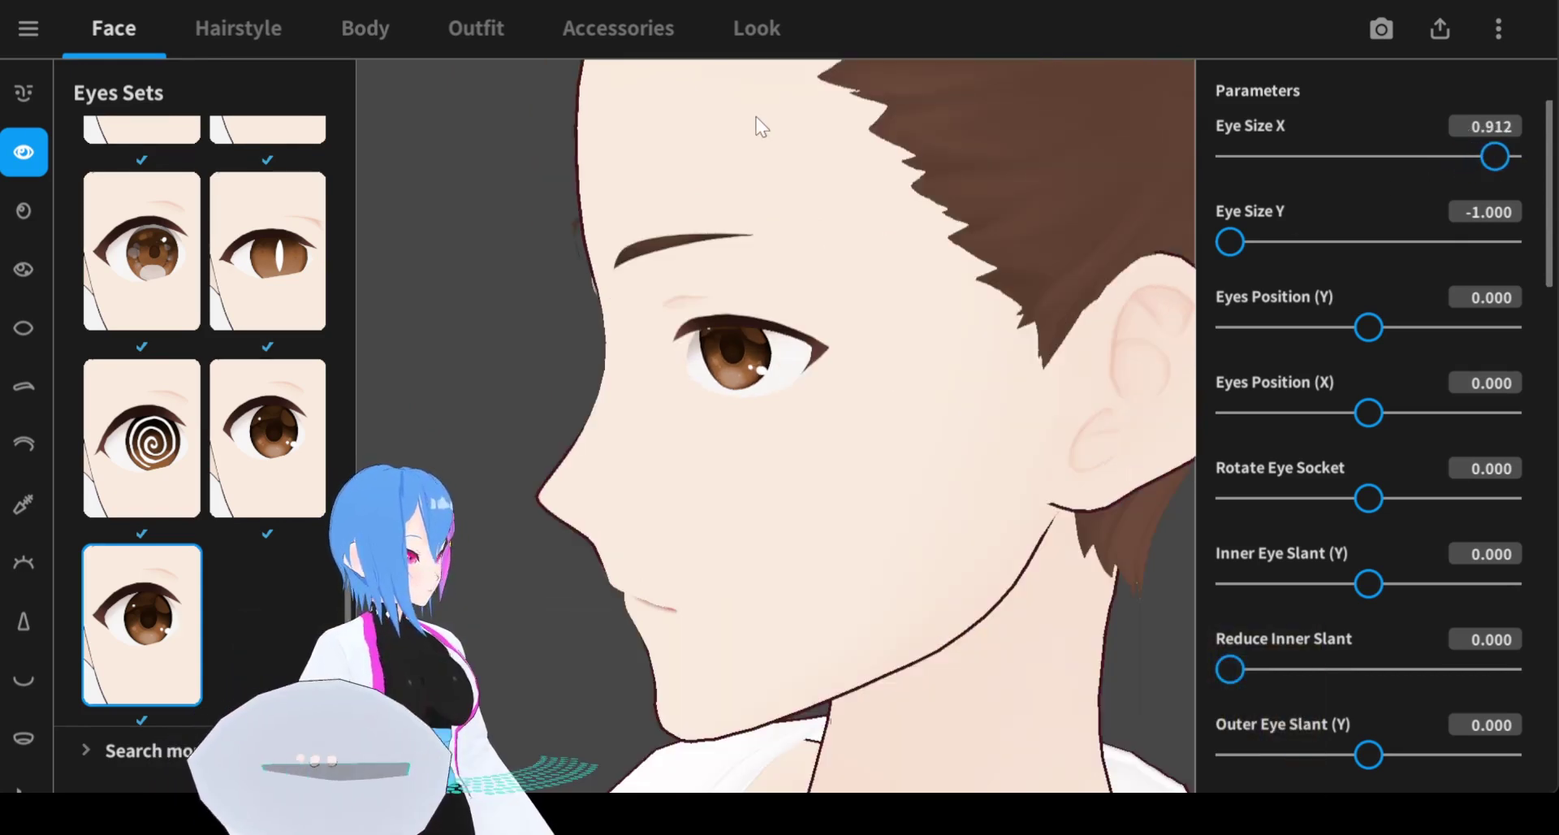
Set Eyes Position (Y) to about 0.122 after trying -1.000 and checking the face in profile.
{"action": "right_click_drag", "start_coordinate": [755, 118], "coordinate": [994, 162]}
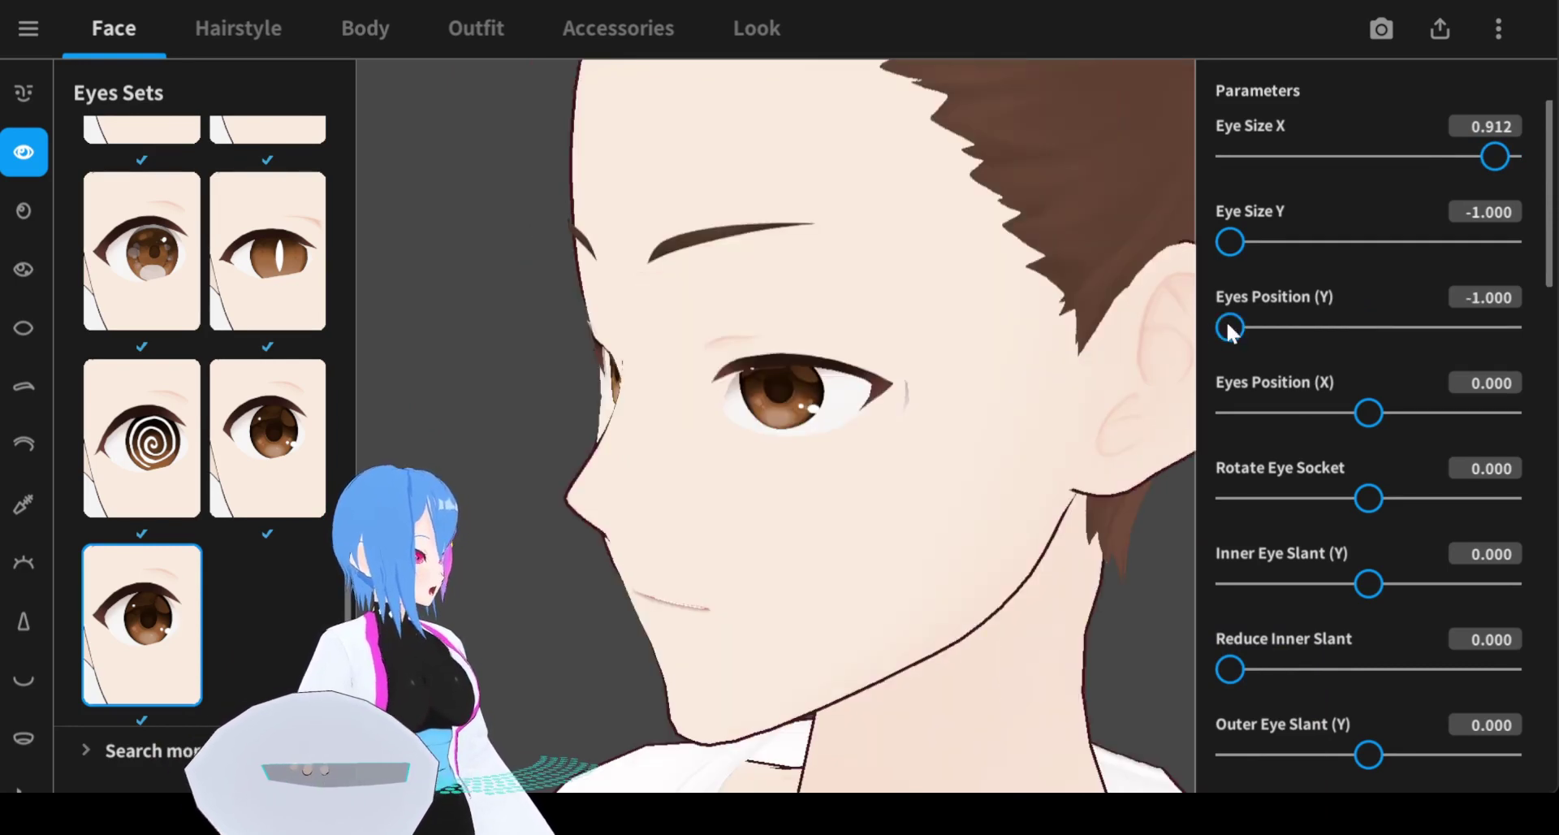
{"action": "left_click_drag", "start_coordinate": [1228, 325], "coordinate": [1393, 340]}
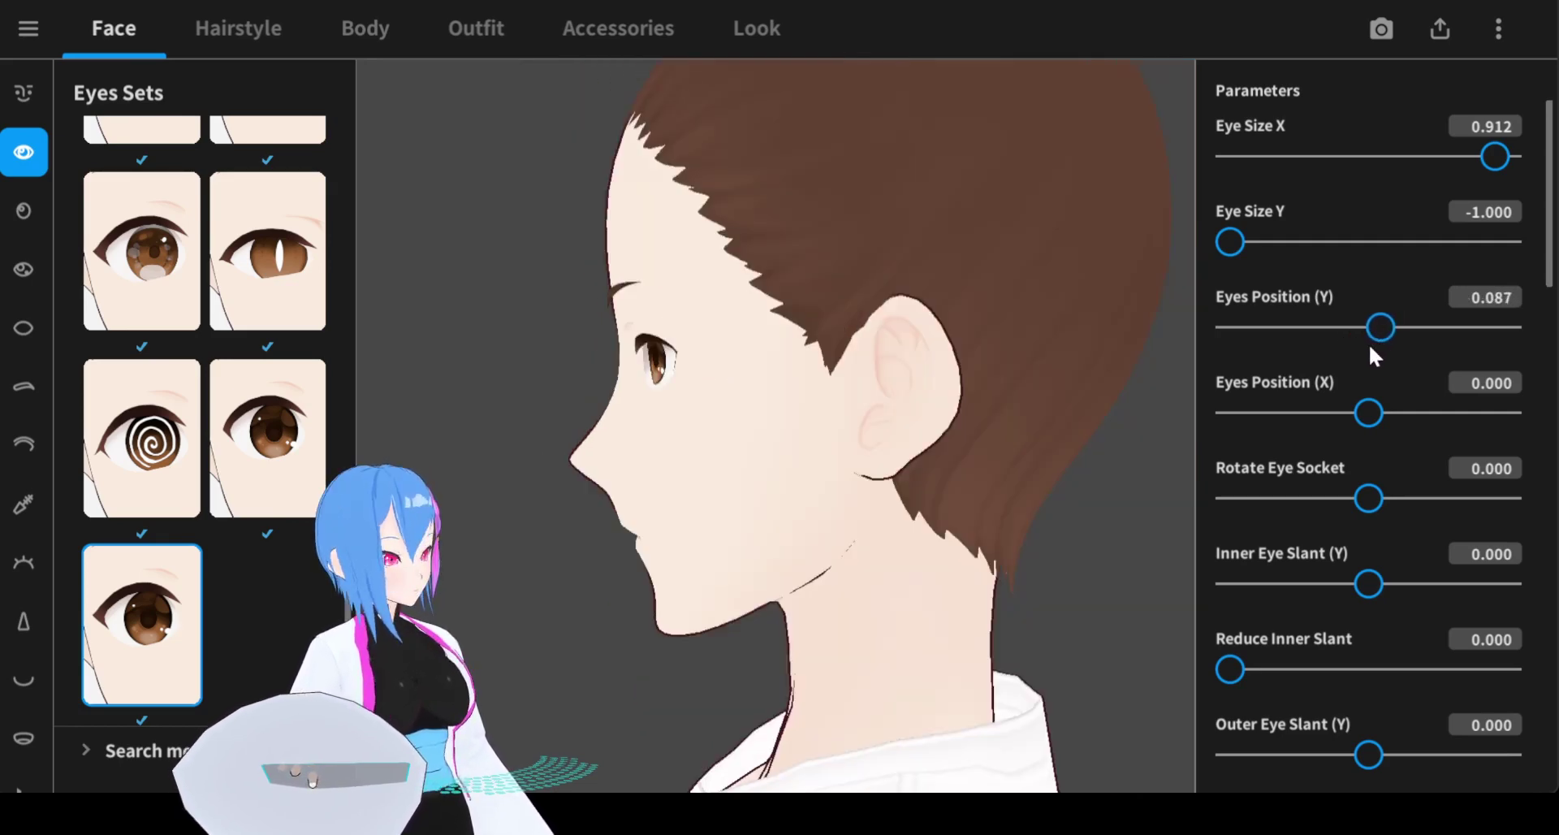
{"action": "left_click_drag", "start_coordinate": [1371, 348], "coordinate": [1376, 348]}
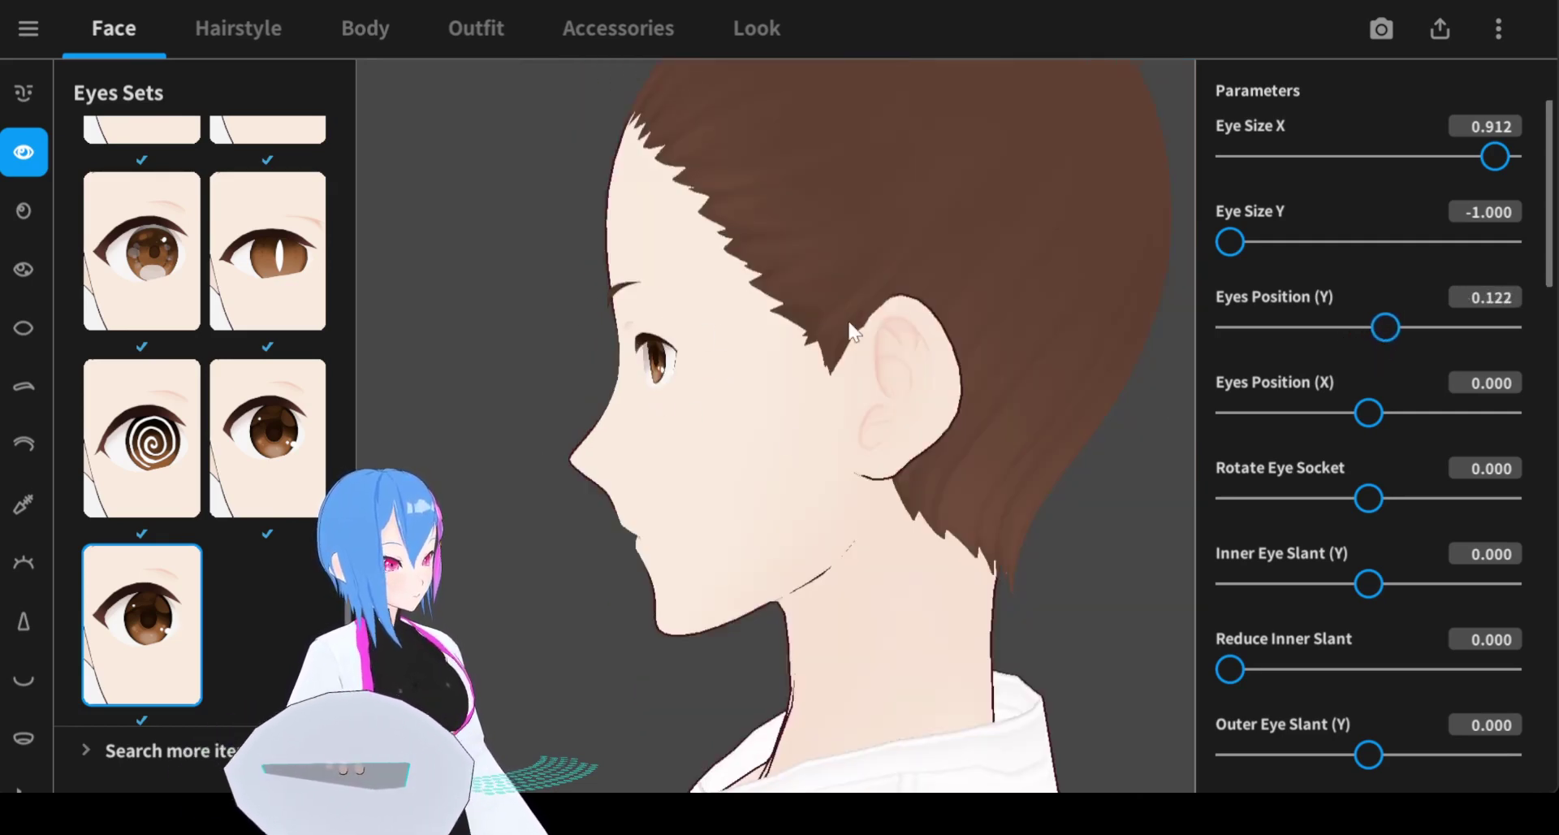
Set Eyes Position (Y) to about 0.233 and Eyes Position (X) to about 0.245, checking the face from the front.
{"action": "left_click_drag", "start_coordinate": [1385, 333], "coordinate": [1426, 328]}
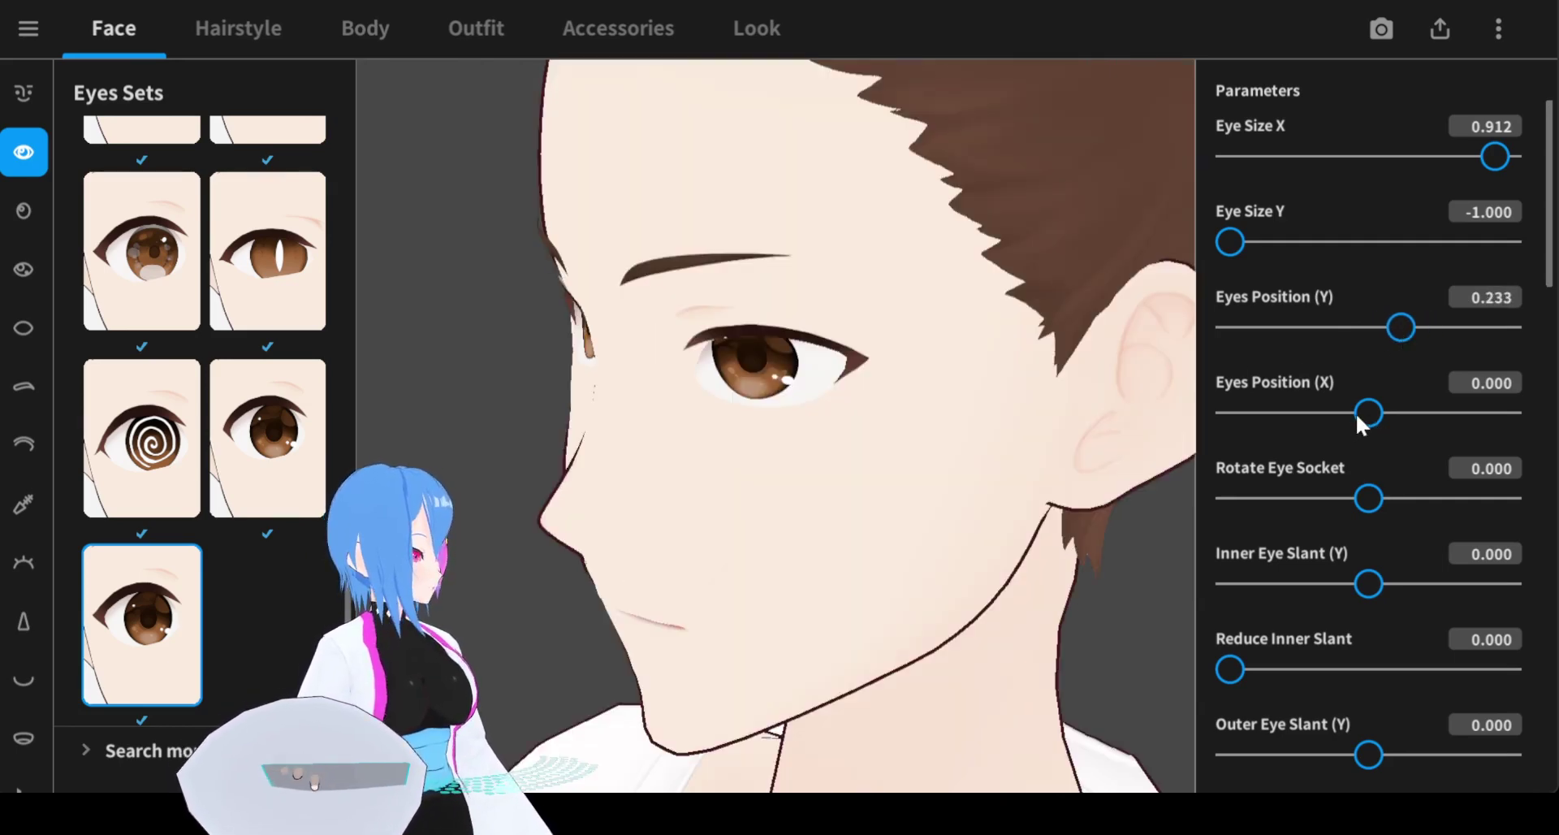
{"action": "mouse_move", "coordinate": [1356, 414]}
{"action": "left_mouse_down"}
{"action": "mouse_move", "coordinate": [1507, 416]}
{"action": "mouse_move", "coordinate": [1377, 416]}
{"action": "left_mouse_up"}
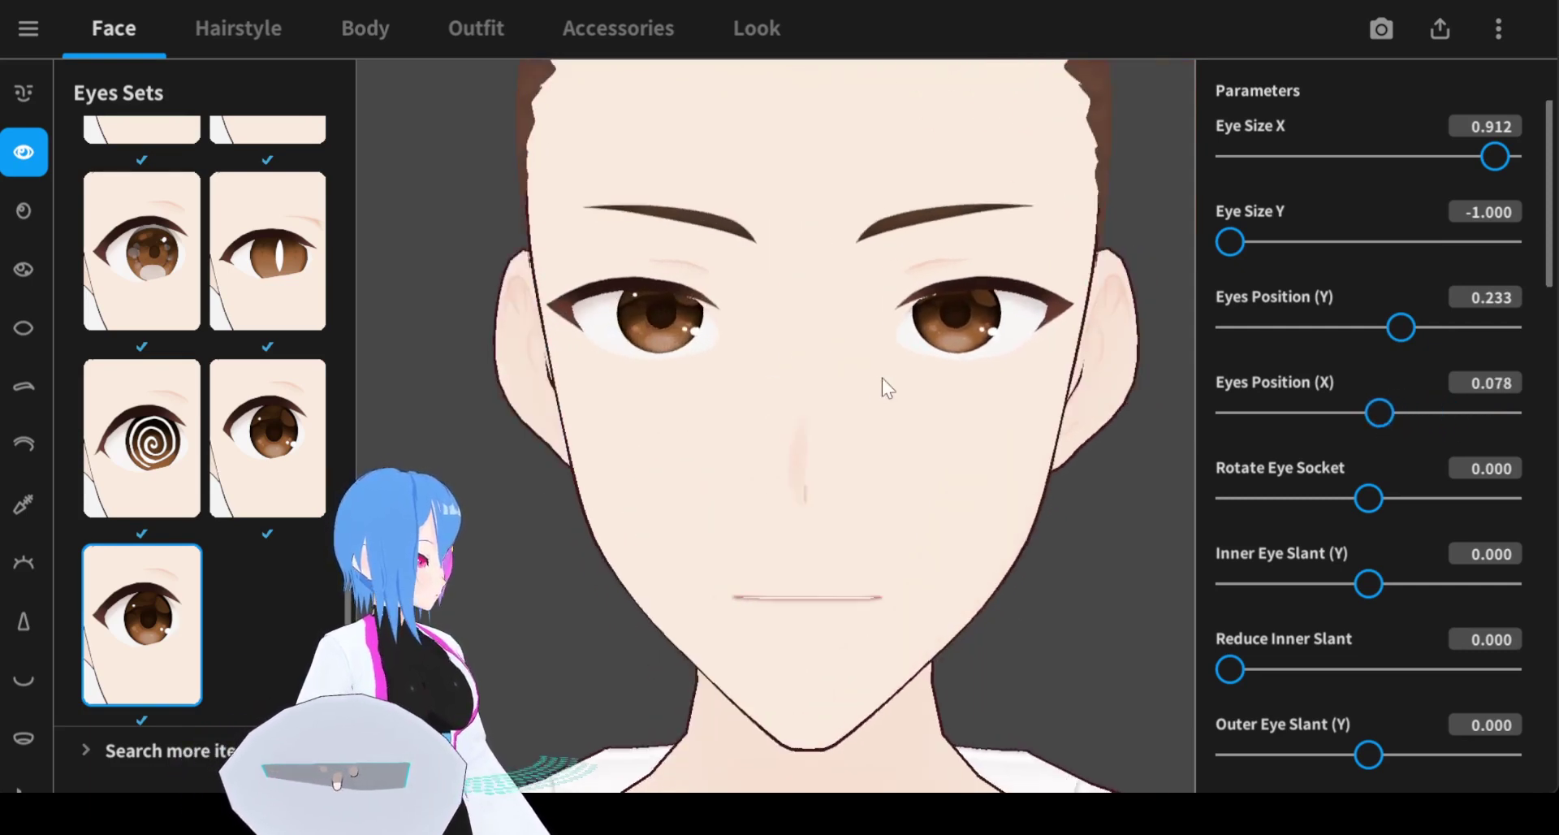
{"action": "left_click_drag", "start_coordinate": [1364, 412], "coordinate": [1402, 411]}
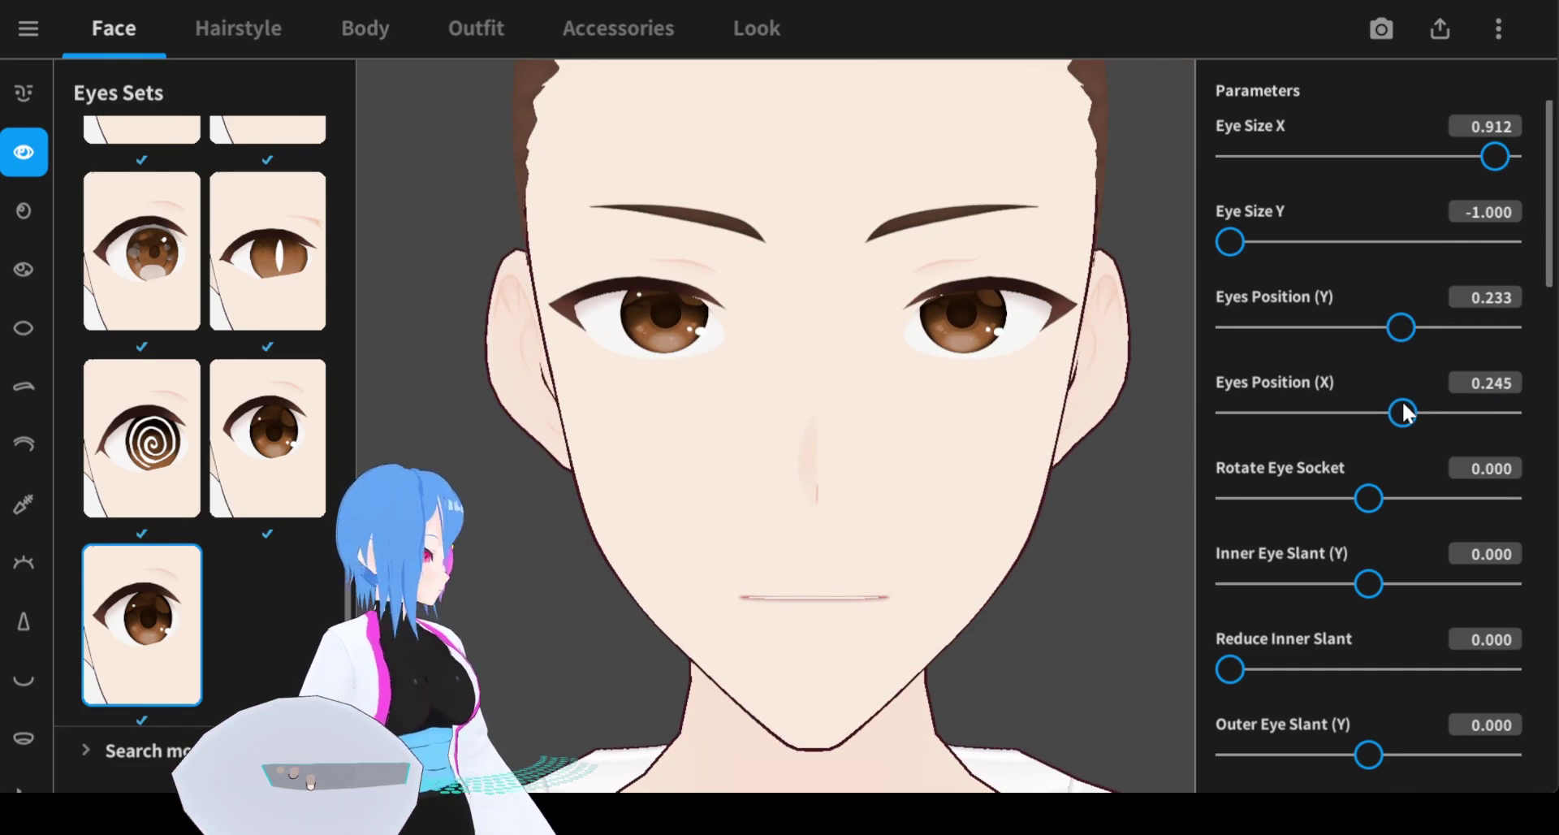
Set Rotate Eye Socket to about -0.706 and Inner Eye Slant (Y) to about -0.060, trying its extreme values first.
{"action": "left_click_drag", "start_coordinate": [1369, 498], "coordinate": [1276, 496]}
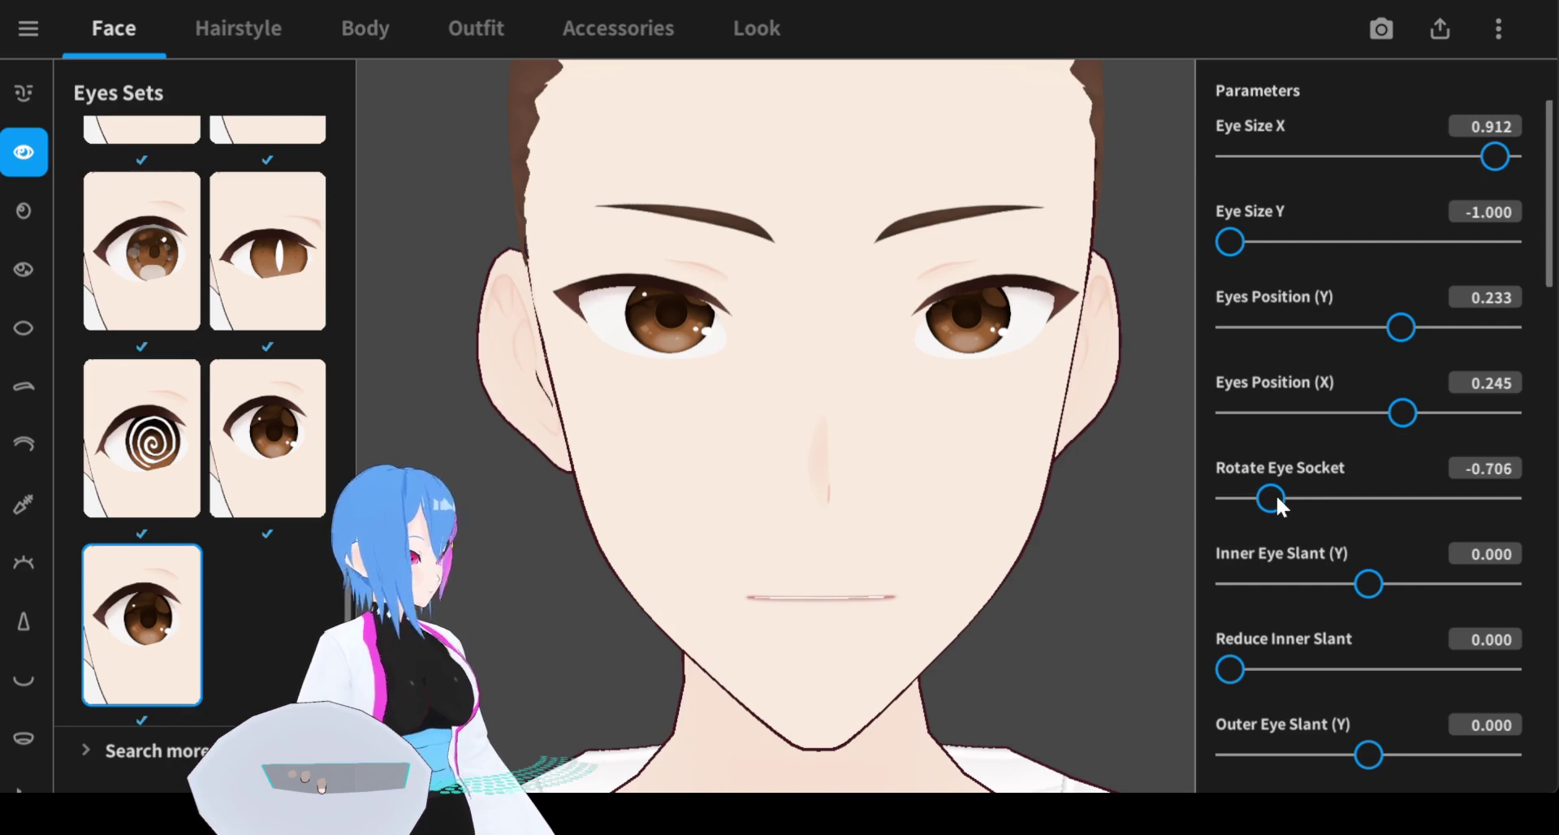
{"action": "right_click_drag", "start_coordinate": [1006, 495], "coordinate": [923, 487]}
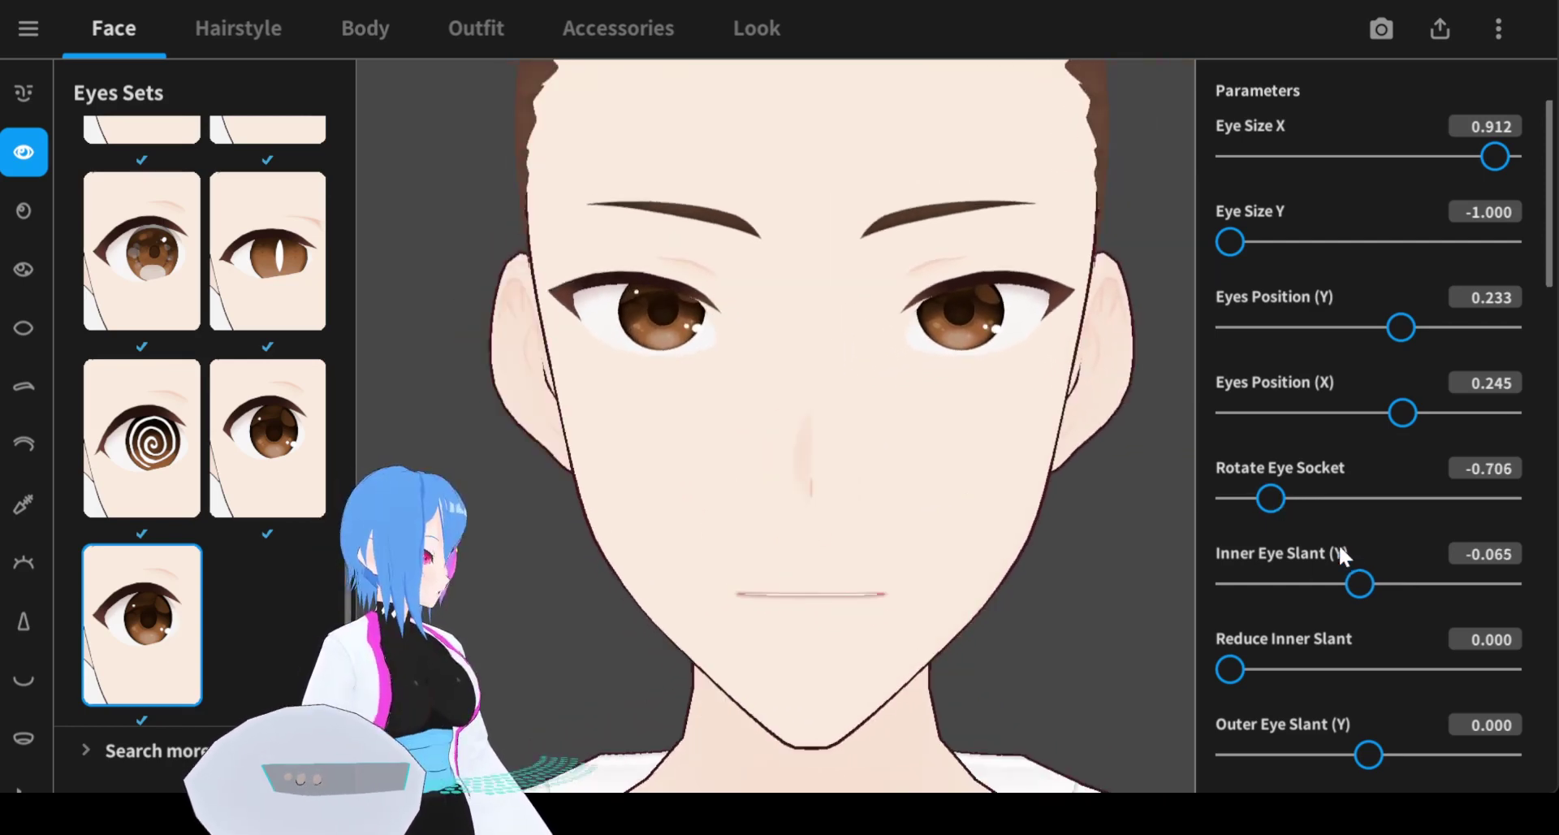
{"action": "left_click_drag", "start_coordinate": [1349, 582], "coordinate": [1531, 595]}
{"action": "left_click_drag", "start_coordinate": [1371, 582], "coordinate": [1021, 570]}
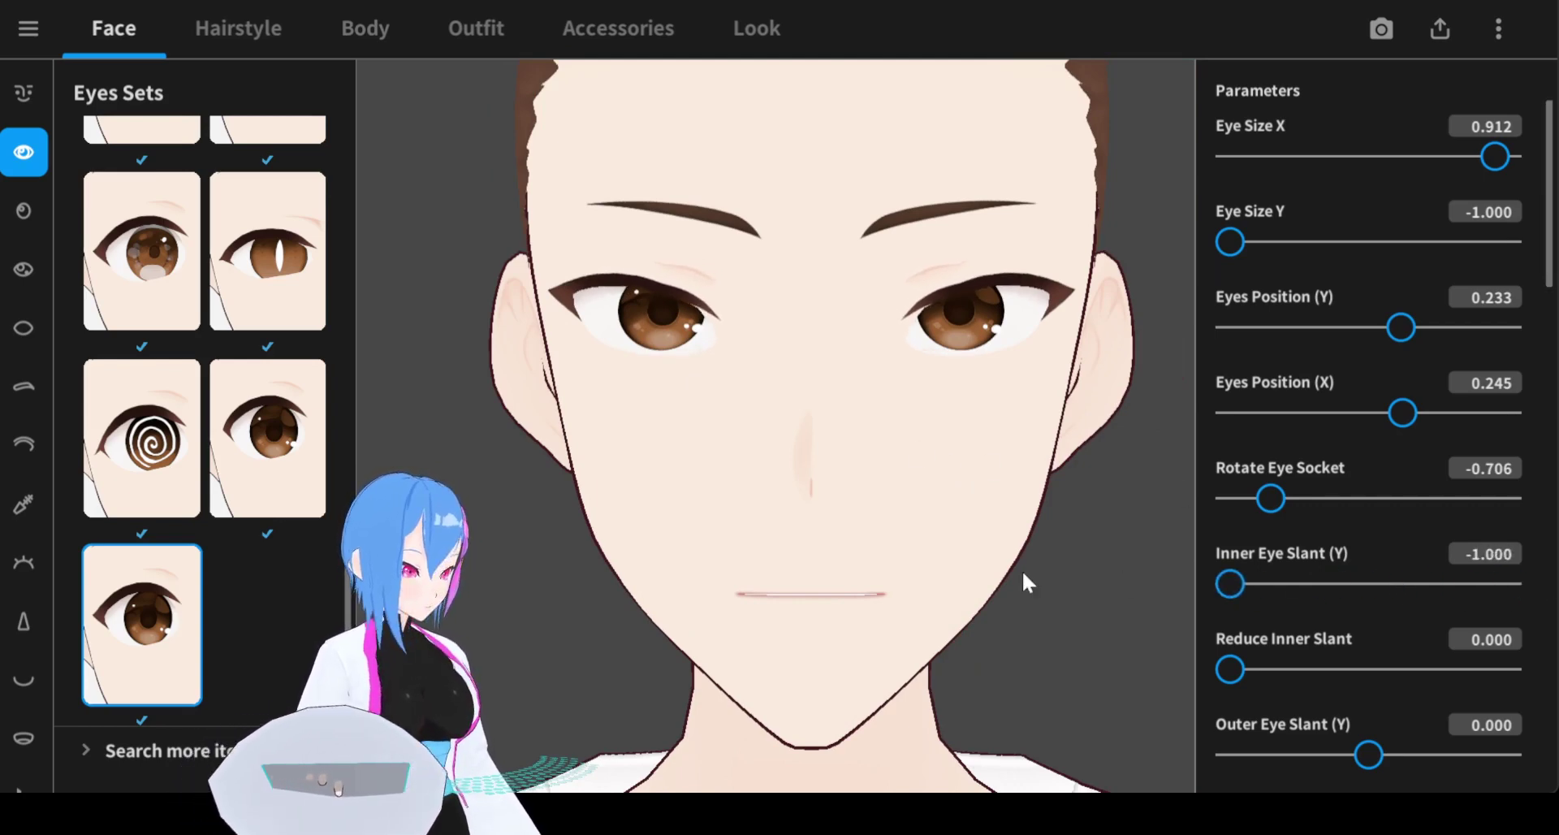
{"action": "right_click_drag", "start_coordinate": [1021, 570], "coordinate": [845, 300]}
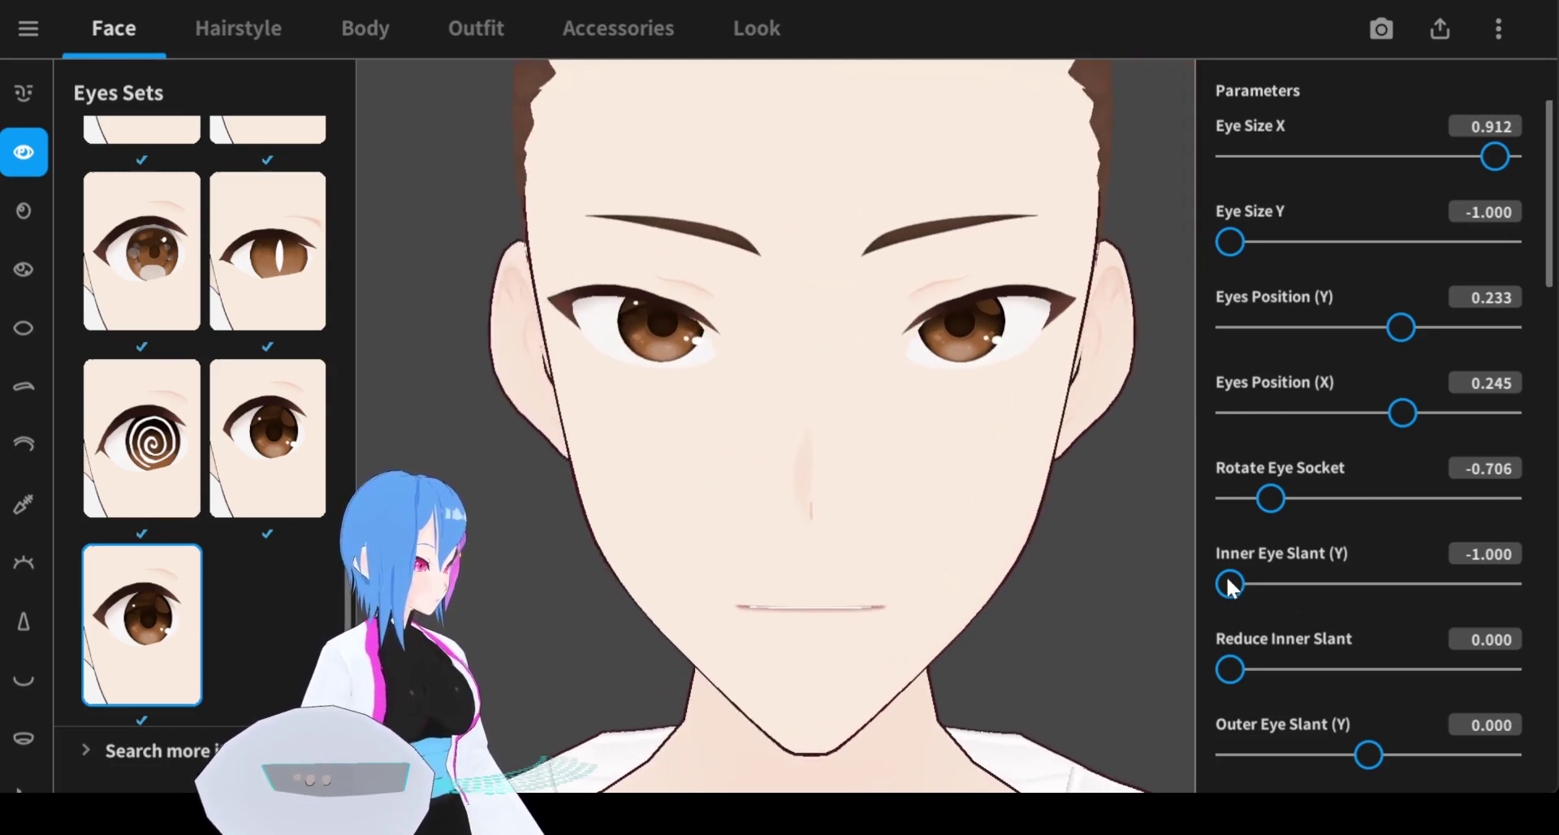
{"action": "left_click_drag", "start_coordinate": [1229, 582], "coordinate": [1327, 585]}
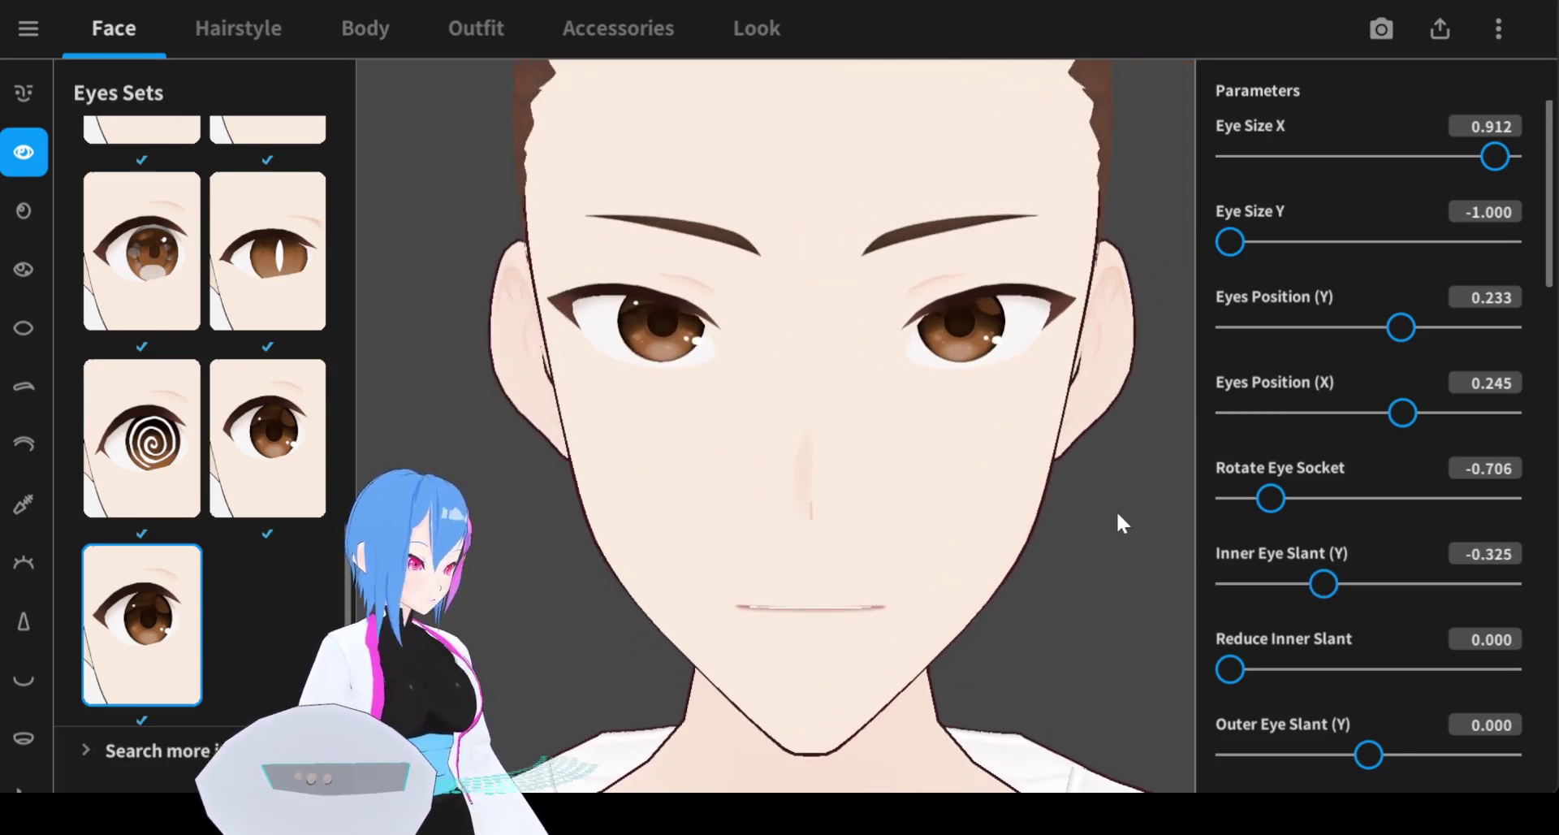
{"action": "right_click_drag", "start_coordinate": [1117, 510], "coordinate": [1117, 504]}
{"action": "left_click_drag", "start_coordinate": [1345, 591], "coordinate": [1373, 597]}
{"action": "right_click_drag", "start_coordinate": [904, 520], "coordinate": [896, 516]}
Set Reduce Inner Slant to about 0.291 and Outer Eye Slant (Y) to about -0.112.
{"action": "scroll", "coordinate": [1299, 544], "scroll_direction": "down", "scroll_amount": 3}
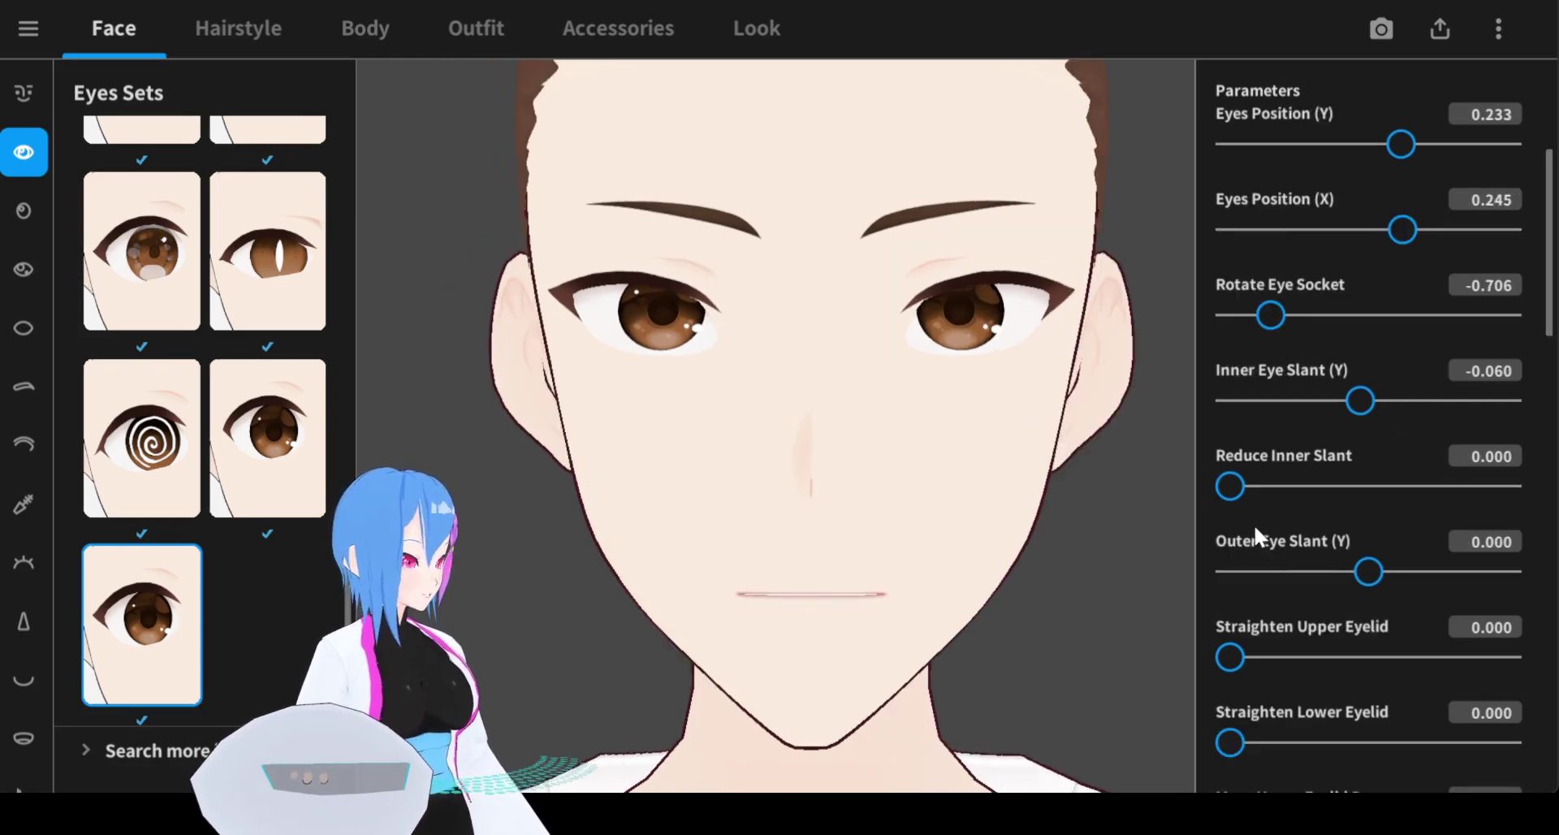
{"action": "left_click_drag", "start_coordinate": [1235, 485], "coordinate": [1302, 516]}
{"action": "mouse_move", "coordinate": [927, 524]}
{"action": "right_mouse_down"}
{"action": "mouse_move", "coordinate": [911, 524]}
{"action": "mouse_move", "coordinate": [943, 523]}
{"action": "mouse_move", "coordinate": [927, 520]}
{"action": "right_mouse_up"}
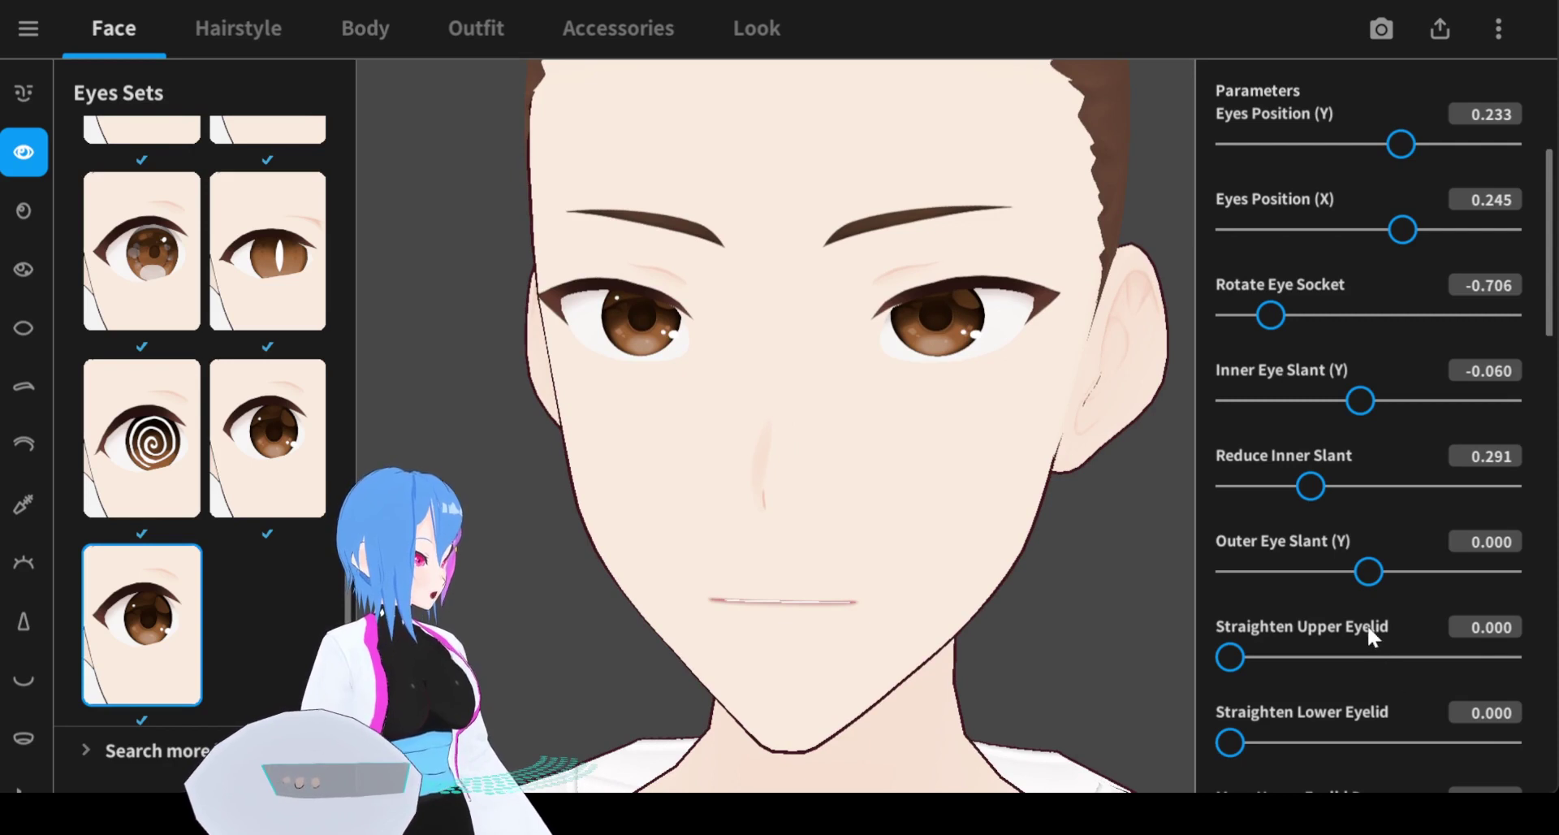
{"action": "left_click_drag", "start_coordinate": [1368, 571], "coordinate": [1350, 605]}
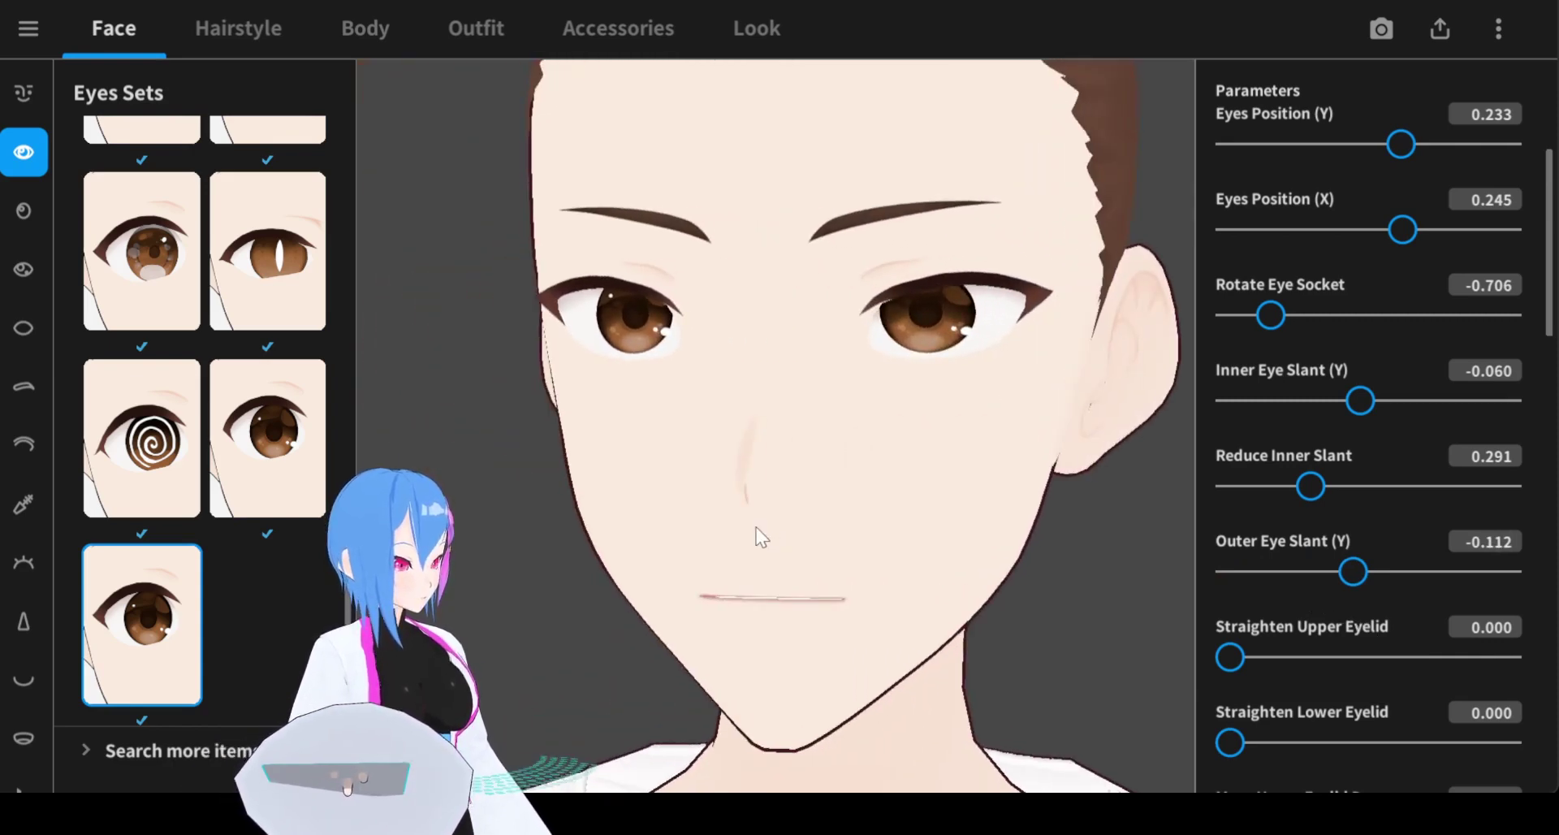
Narrow the eye opening by setting Move Upper Eyelid Down to about 0.173 and slightly raising Move Lower Eyelid Up.
{"action": "scroll", "coordinate": [1201, 426], "scroll_direction": "down", "scroll_amount": 4}
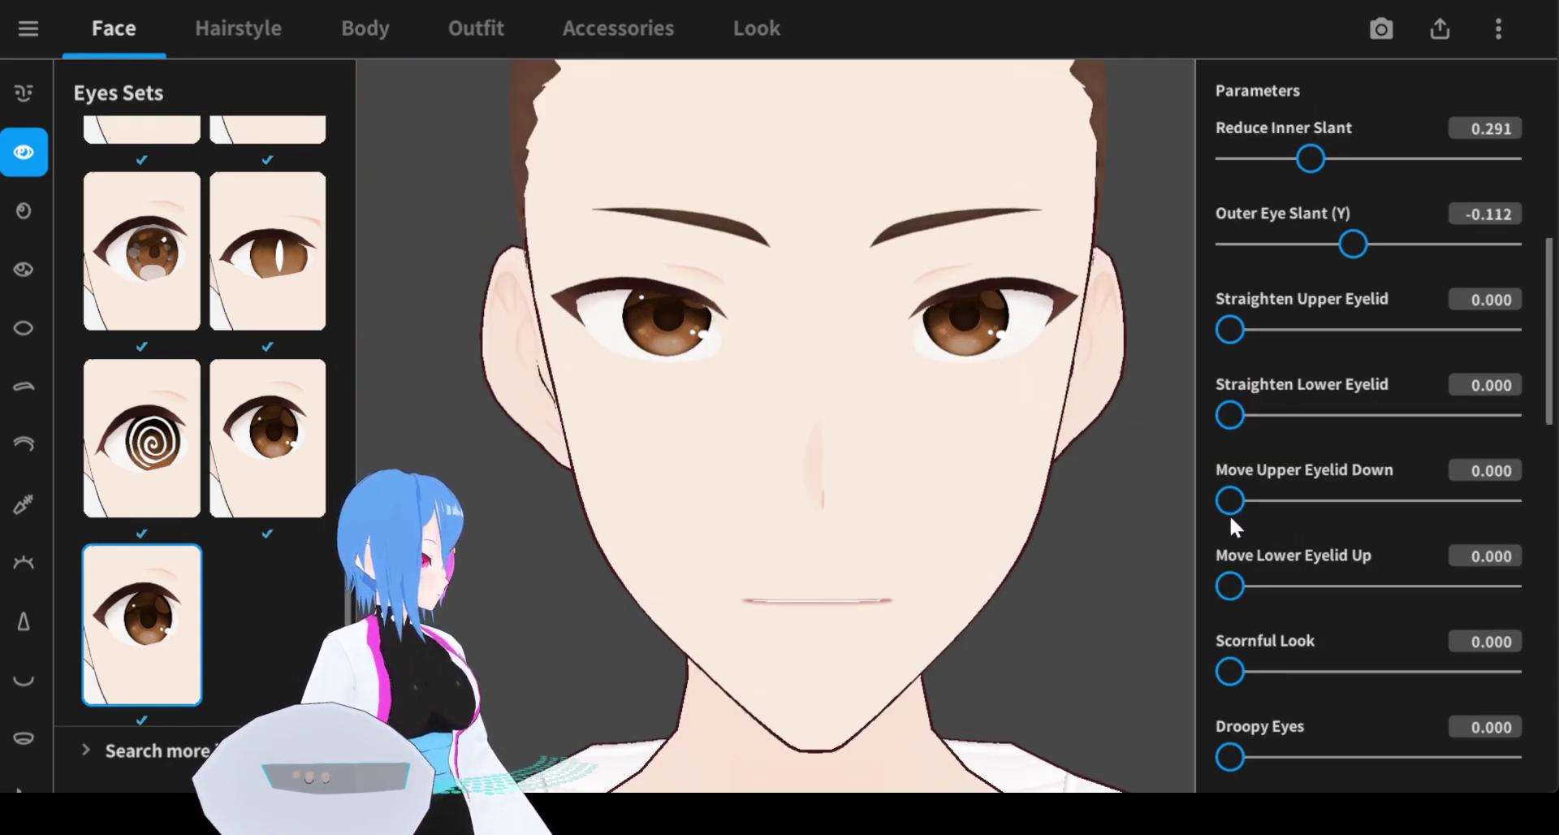
{"action": "left_click_drag", "start_coordinate": [1232, 505], "coordinate": [1277, 501]}
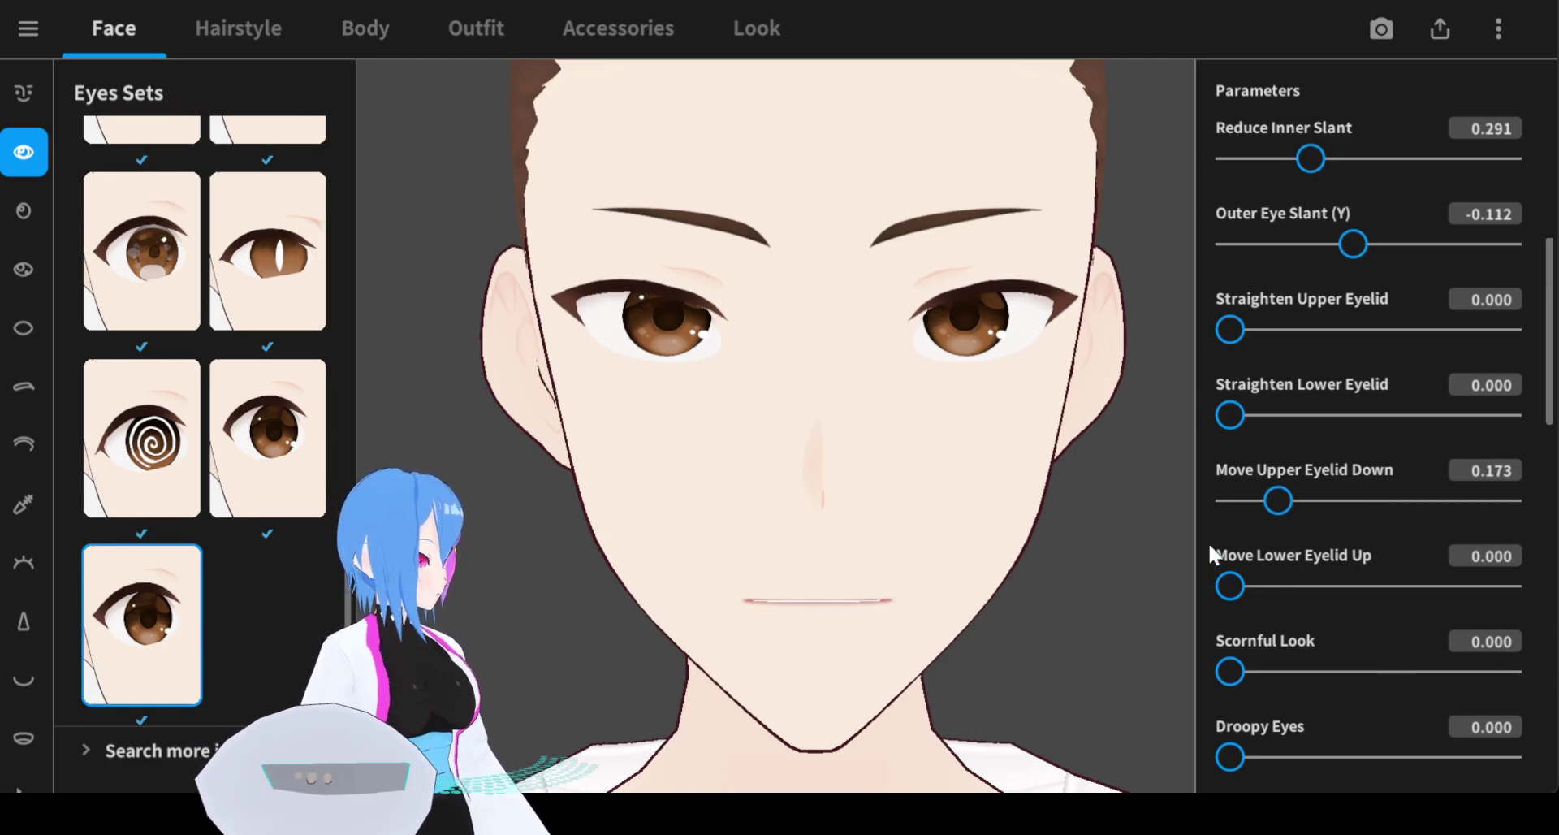
{"action": "left_click_drag", "start_coordinate": [1232, 584], "coordinate": [1309, 584]}
{"action": "left_click_drag", "start_coordinate": [1120, 552], "coordinate": [967, 535]}
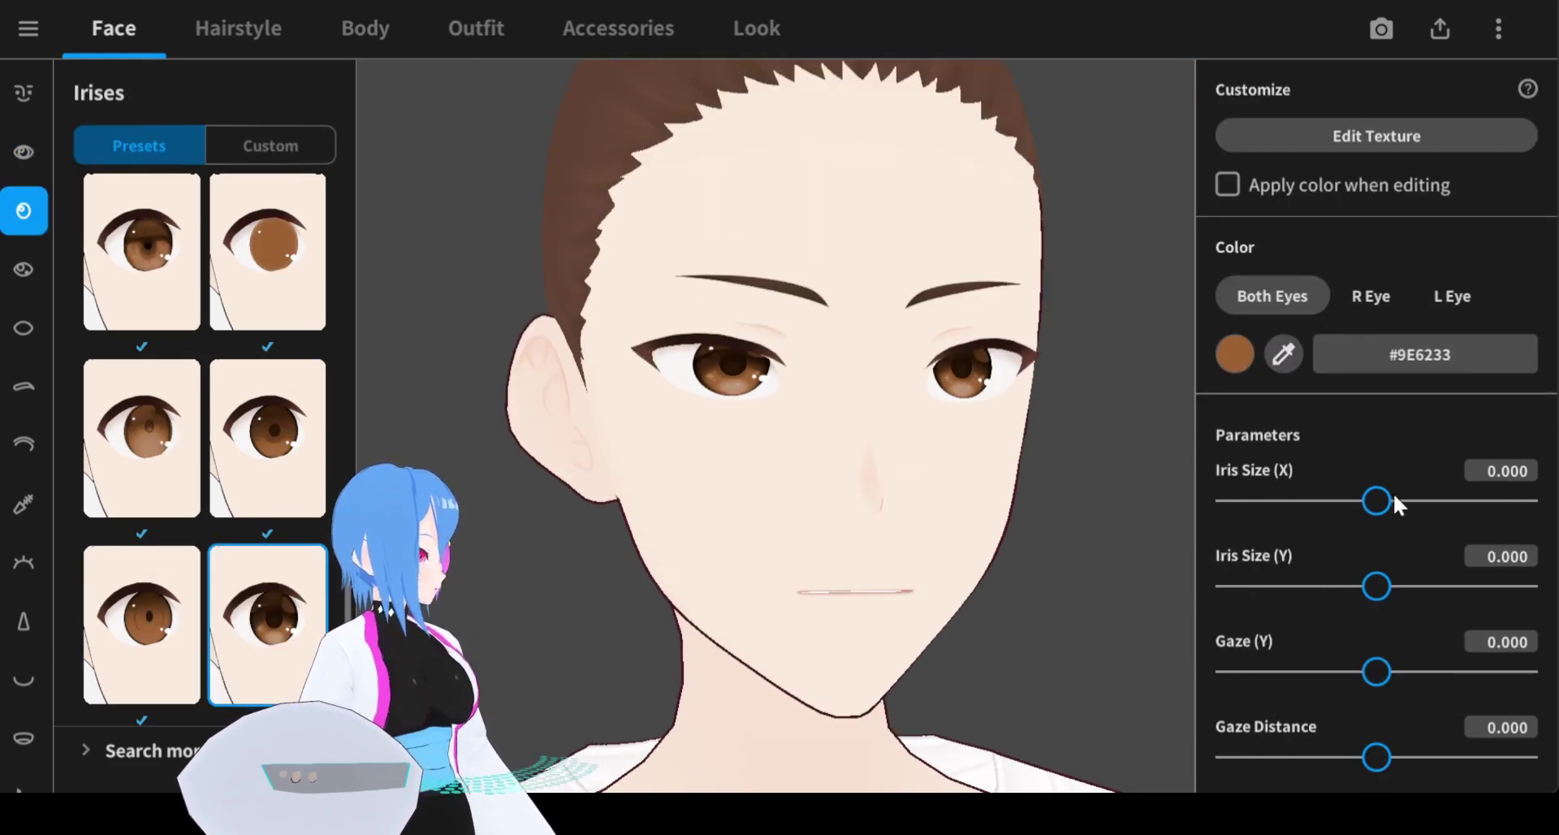
Shrink the irises by setting Iris Size (X) to about -0.744 and Iris Size (Y) to about -0.267.
{"action": "left_click_drag", "start_coordinate": [1375, 499], "coordinate": [1278, 509]}
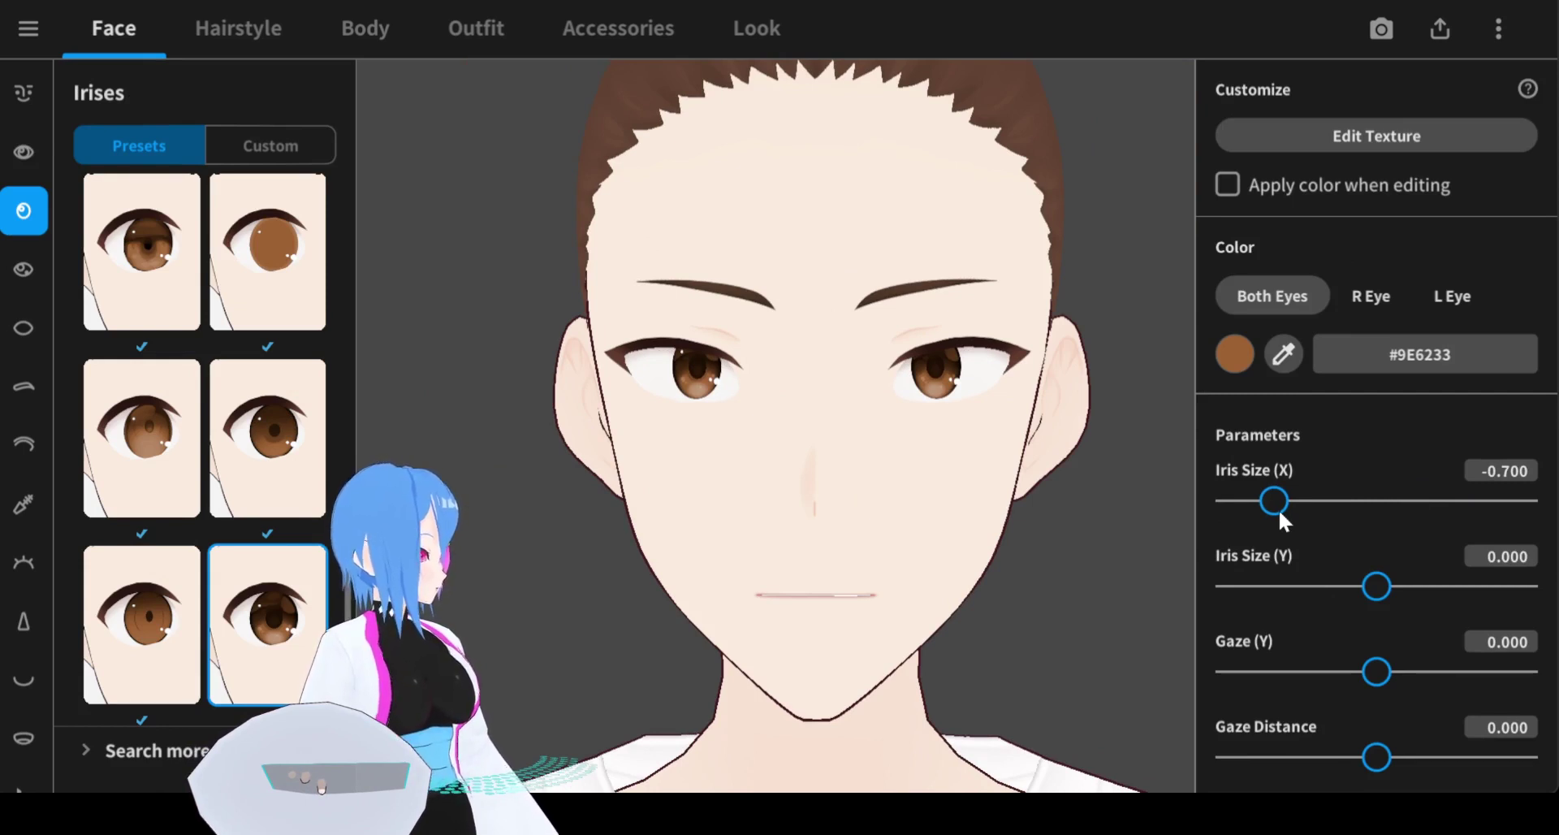
{"action": "left_click_drag", "start_coordinate": [1277, 504], "coordinate": [1271, 503]}
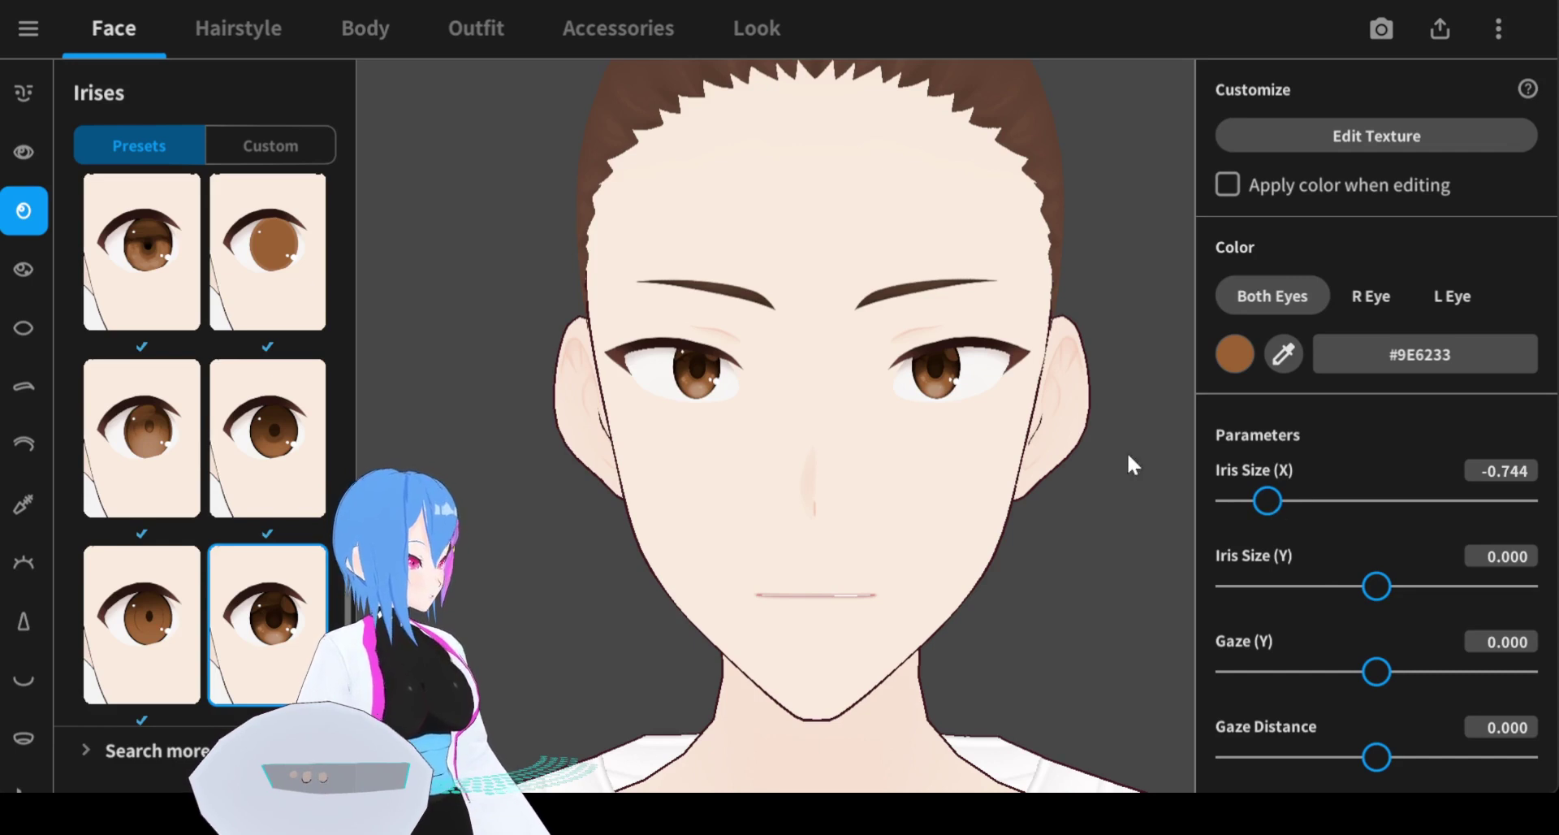
{"action": "left_click_drag", "start_coordinate": [1376, 585], "coordinate": [1365, 586]}
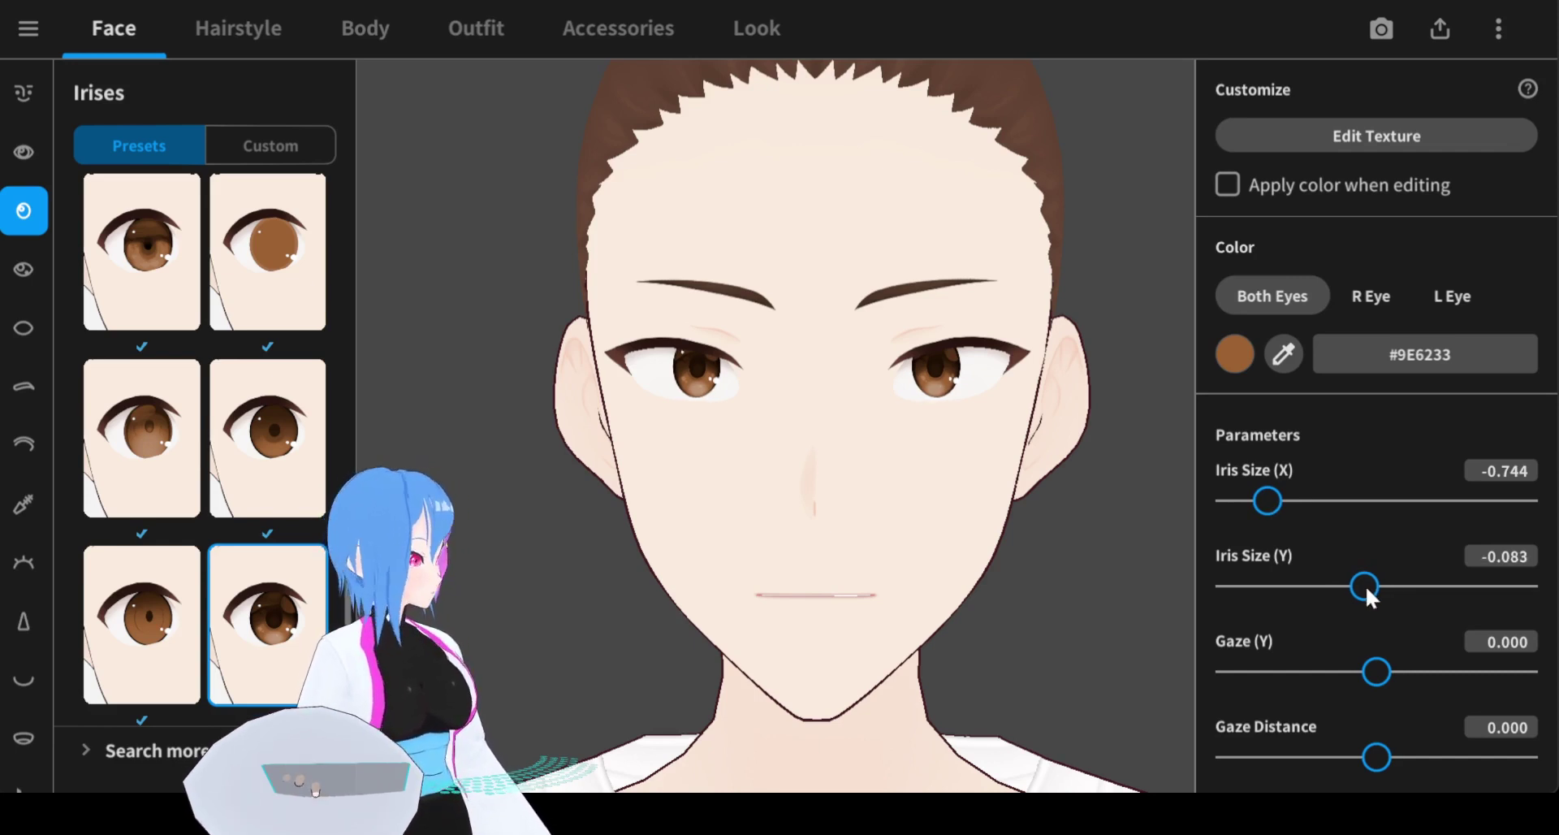
{"action": "mouse_move", "coordinate": [1367, 590]}
{"action": "left_mouse_down"}
{"action": "mouse_move", "coordinate": [1554, 590]}
{"action": "mouse_move", "coordinate": [1161, 601]}
{"action": "mouse_move", "coordinate": [1255, 578]}
{"action": "mouse_move", "coordinate": [1356, 590]}
{"action": "mouse_move", "coordinate": [1338, 594]}
{"action": "left_mouse_up"}
{"action": "right_click_drag", "start_coordinate": [820, 523], "coordinate": [940, 505]}
Set the irises' Gaze (Y) to about -0.122 and Gaze Distance to about -0.300.
{"action": "mouse_move", "coordinate": [1376, 672]}
{"action": "left_mouse_down"}
{"action": "mouse_move", "coordinate": [1451, 673]}
{"action": "mouse_move", "coordinate": [1337, 674]}
{"action": "mouse_move", "coordinate": [1398, 671]}
{"action": "mouse_move", "coordinate": [1364, 671]}
{"action": "left_mouse_up"}
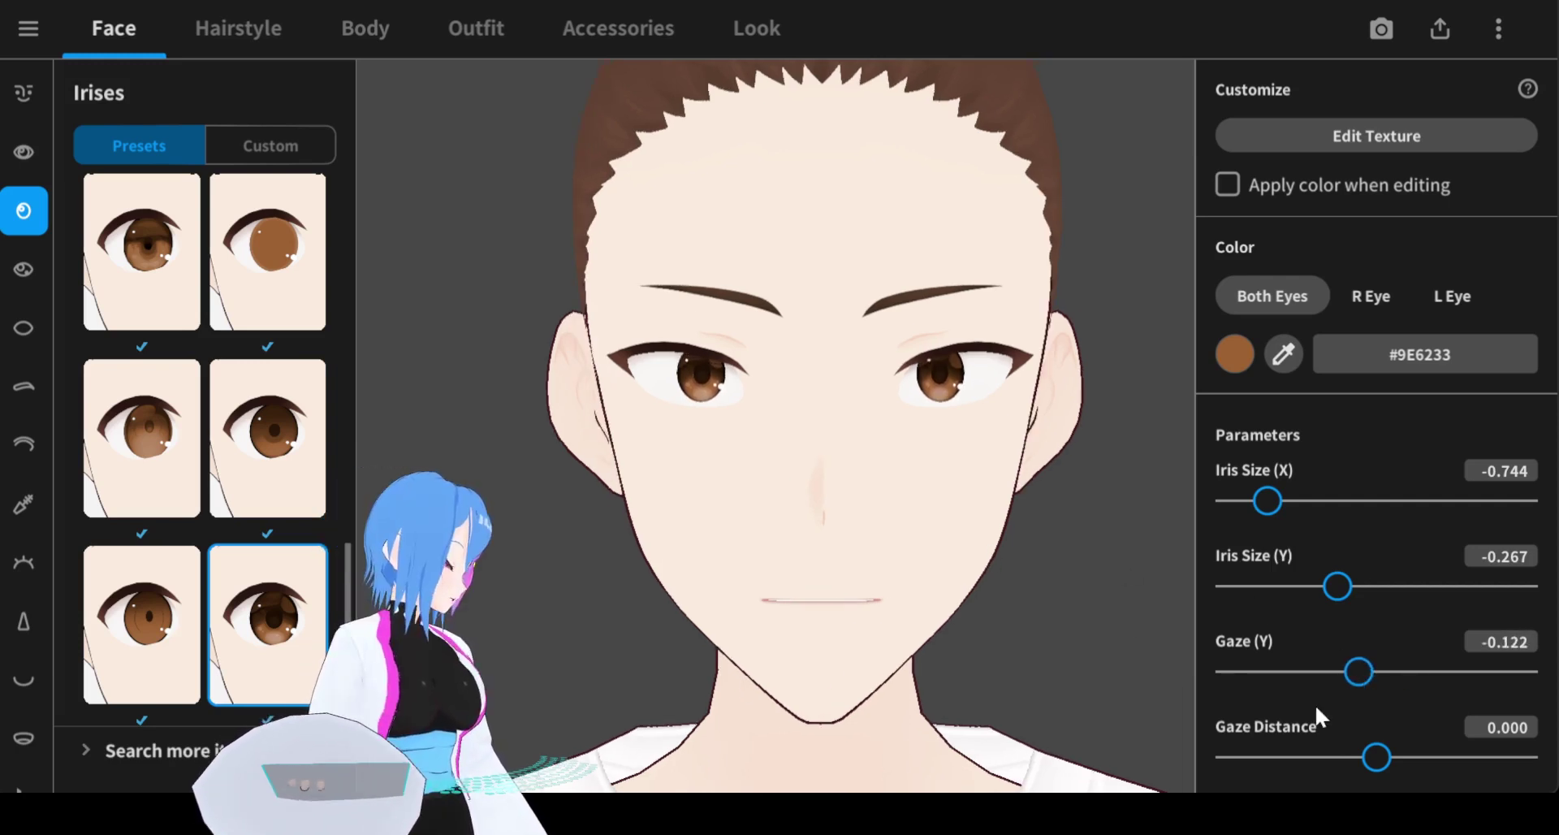
{"action": "left_click_drag", "start_coordinate": [1378, 756], "coordinate": [1334, 759]}
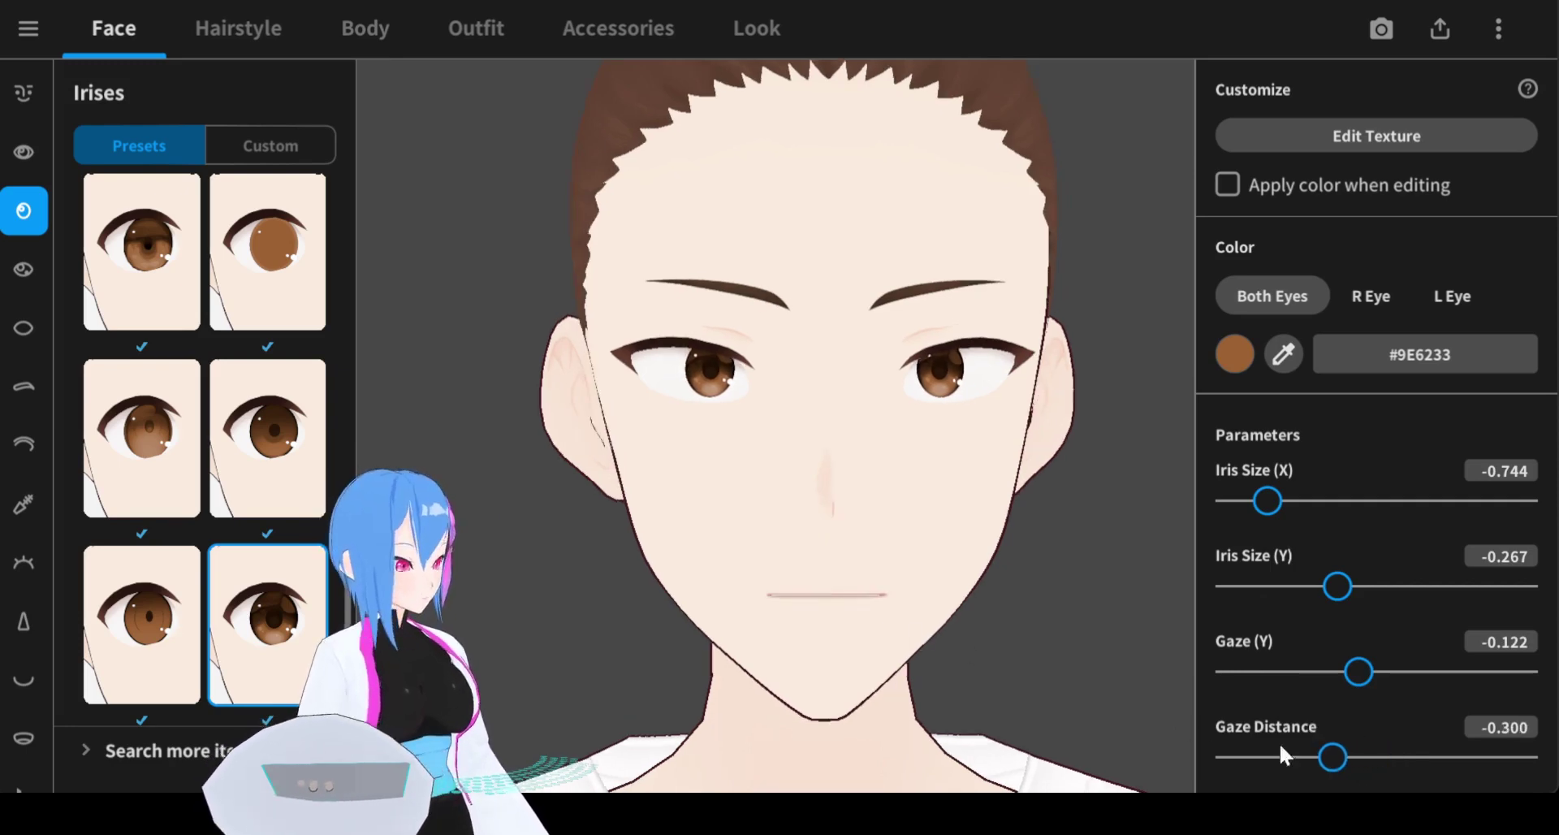
{"action": "right_click_drag", "start_coordinate": [759, 414], "coordinate": [765, 489]}
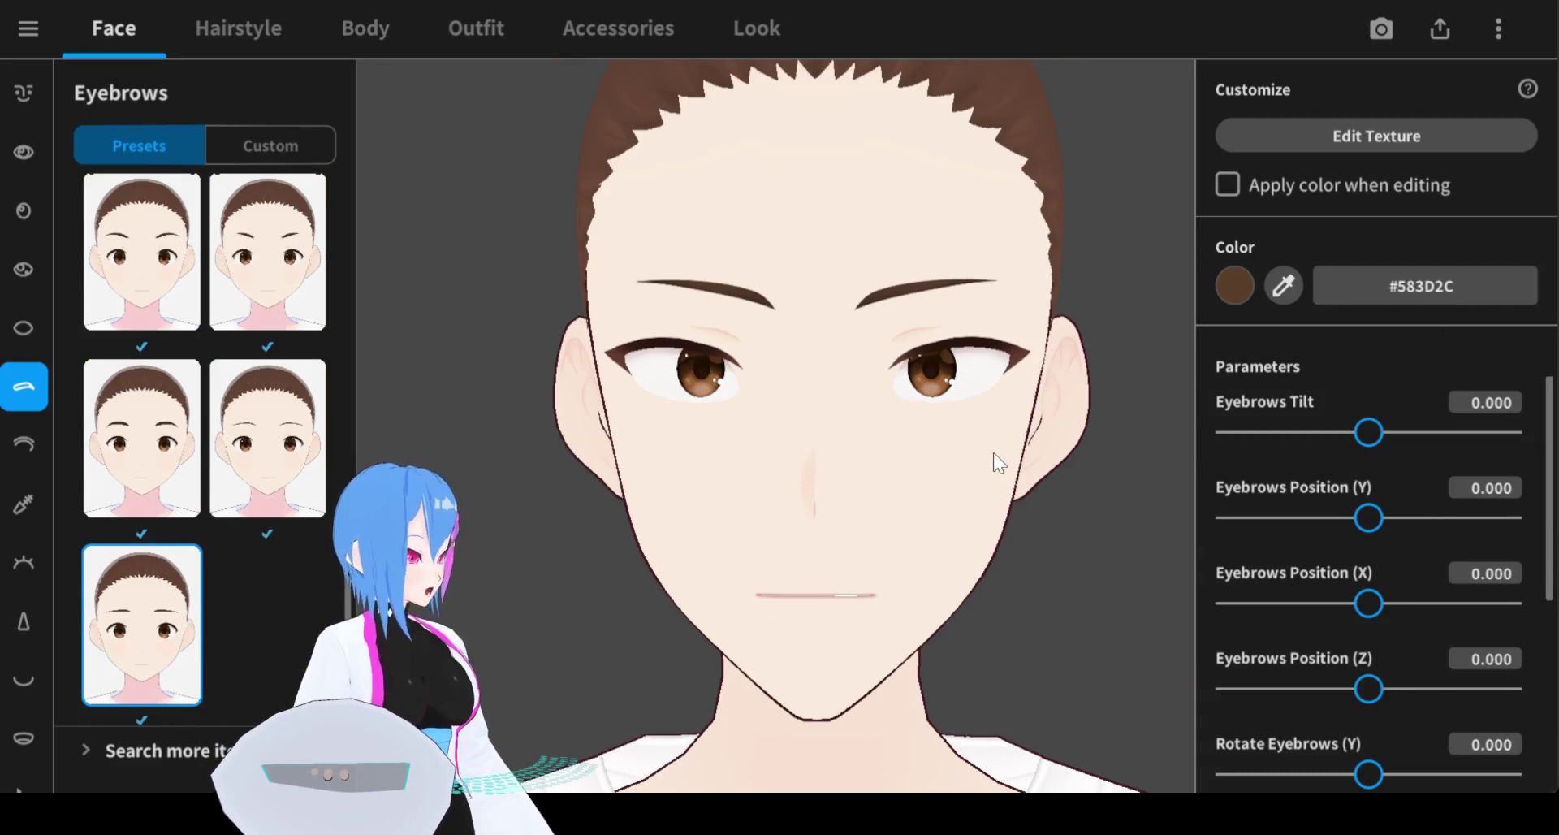
Check the eyebrows from another angle and set Eyebrows Tilt to about 0.164.
{"action": "left_click_drag", "start_coordinate": [992, 452], "coordinate": [899, 480]}
{"action": "right_click_drag", "start_coordinate": [900, 479], "coordinate": [893, 471]}
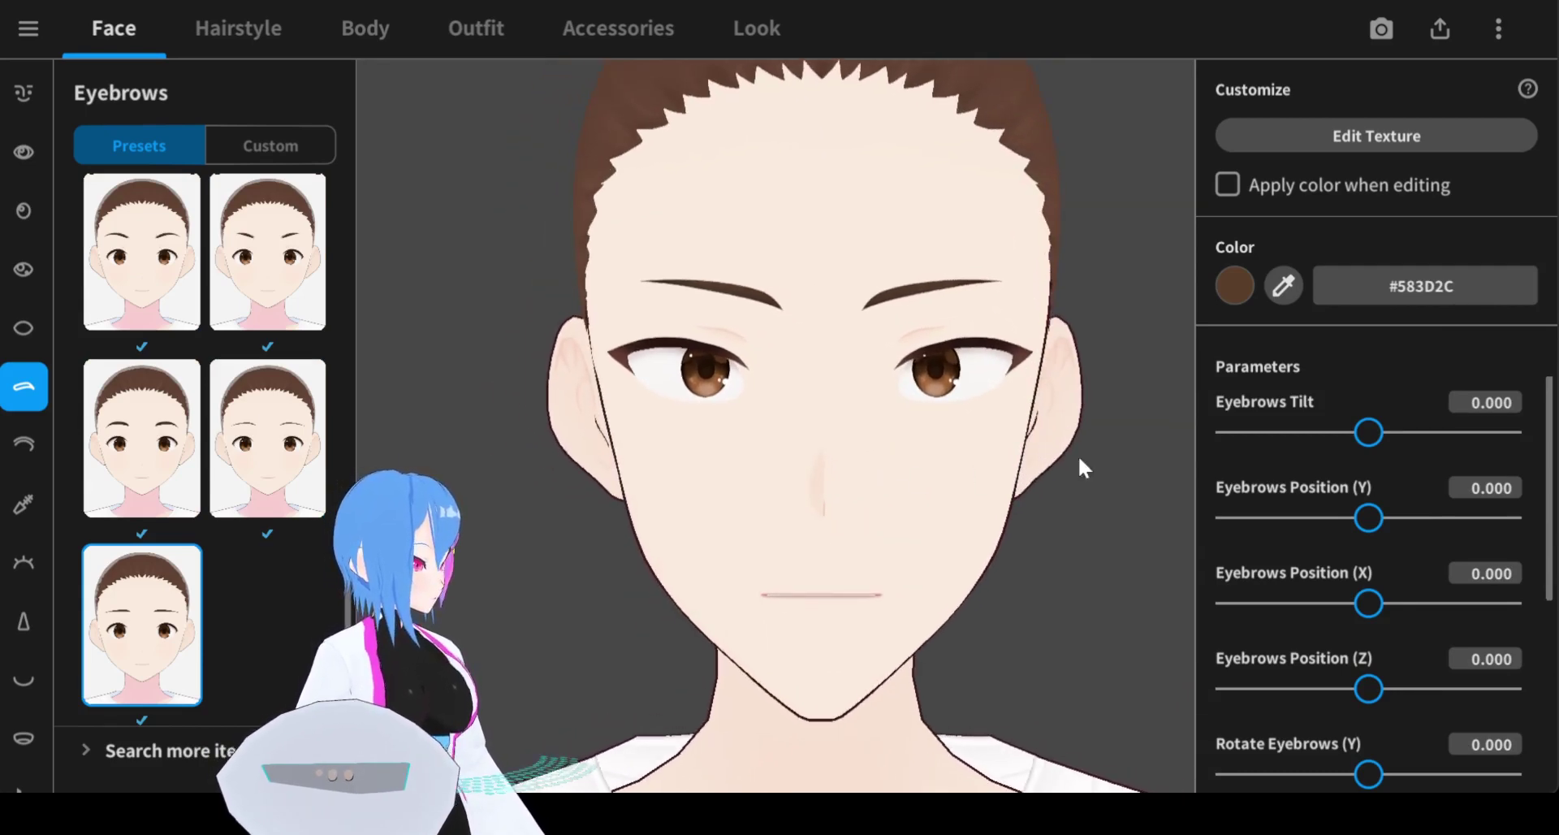
{"action": "mouse_move", "coordinate": [1369, 432]}
{"action": "left_mouse_down"}
{"action": "mouse_move", "coordinate": [1385, 442]}
{"action": "mouse_move", "coordinate": [1190, 431]}
{"action": "mouse_move", "coordinate": [1555, 447]}
{"action": "mouse_move", "coordinate": [1381, 444]}
{"action": "left_mouse_up"}
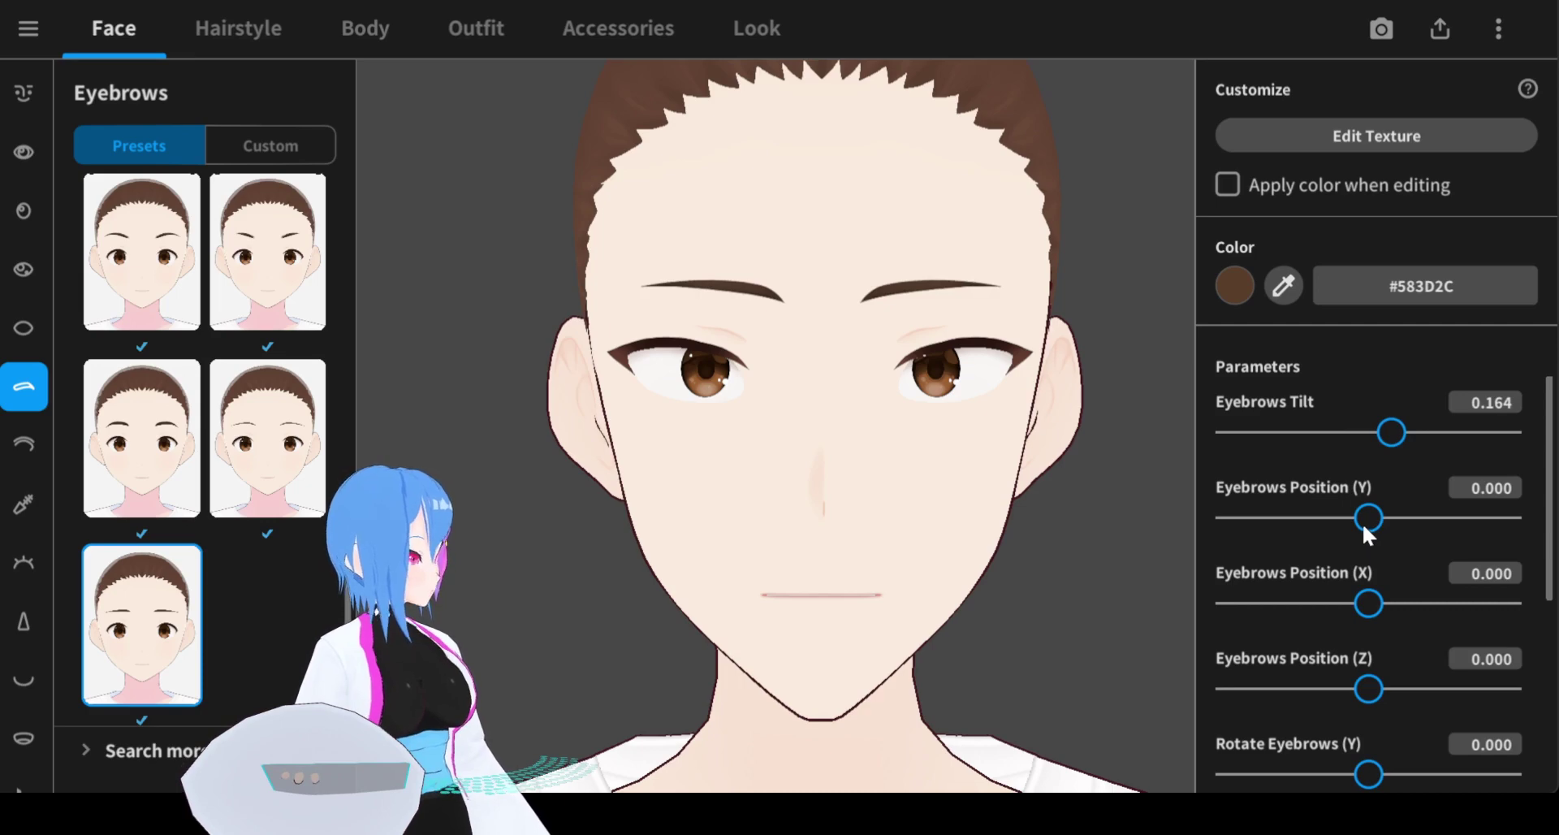
Raise the eyebrows by setting Eyebrows Position (Y) to about 0.427, after trying -1.000 and viewing the face from the side.
{"action": "left_click_drag", "start_coordinate": [1364, 526], "coordinate": [1219, 520]}
{"action": "right_click_drag", "start_coordinate": [1164, 487], "coordinate": [1020, 476]}
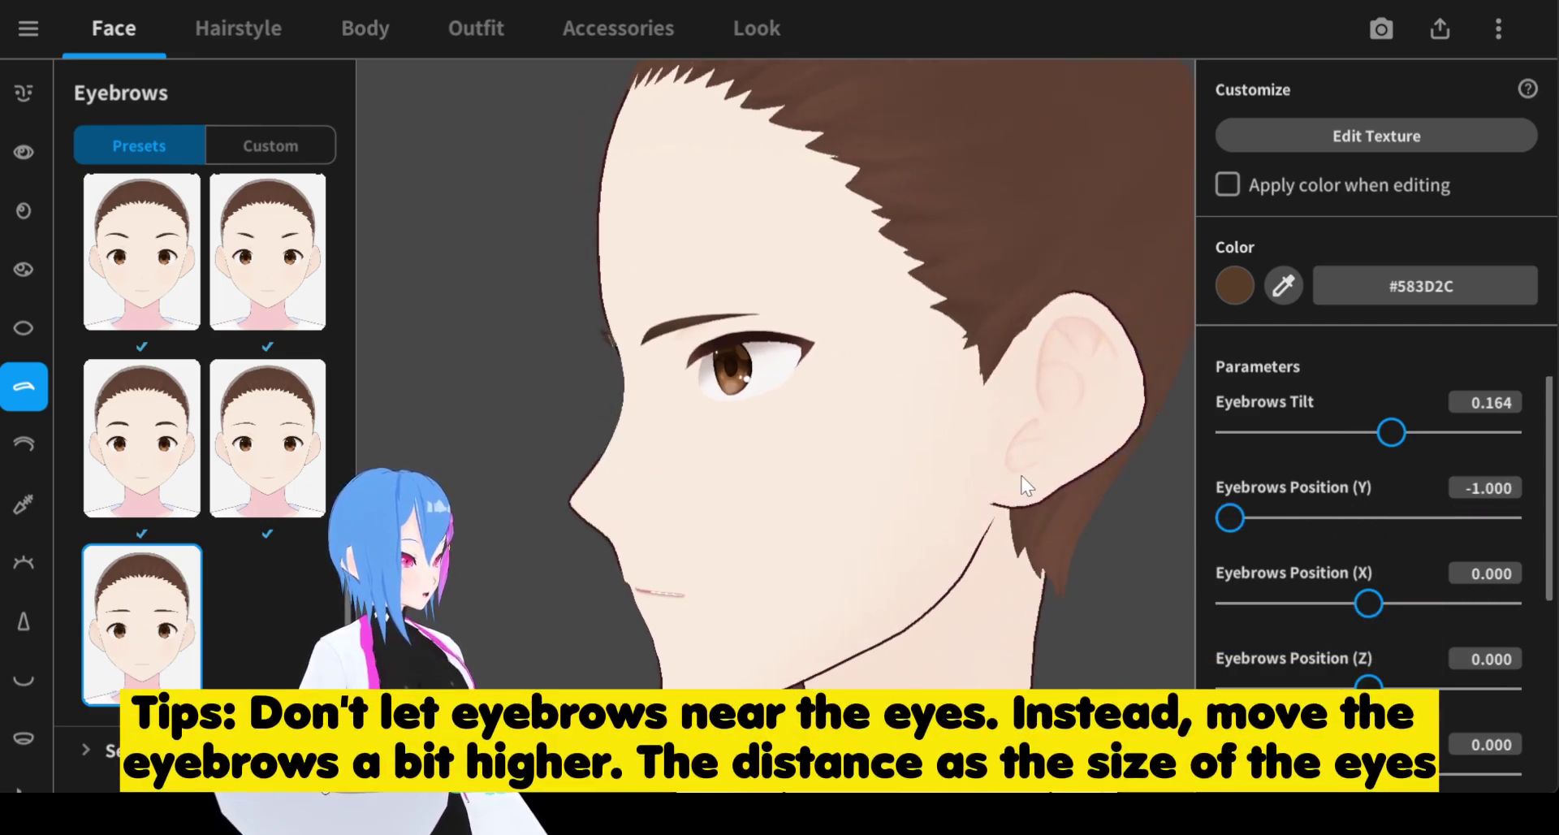
{"action": "left_click_drag", "start_coordinate": [1229, 519], "coordinate": [1422, 513]}
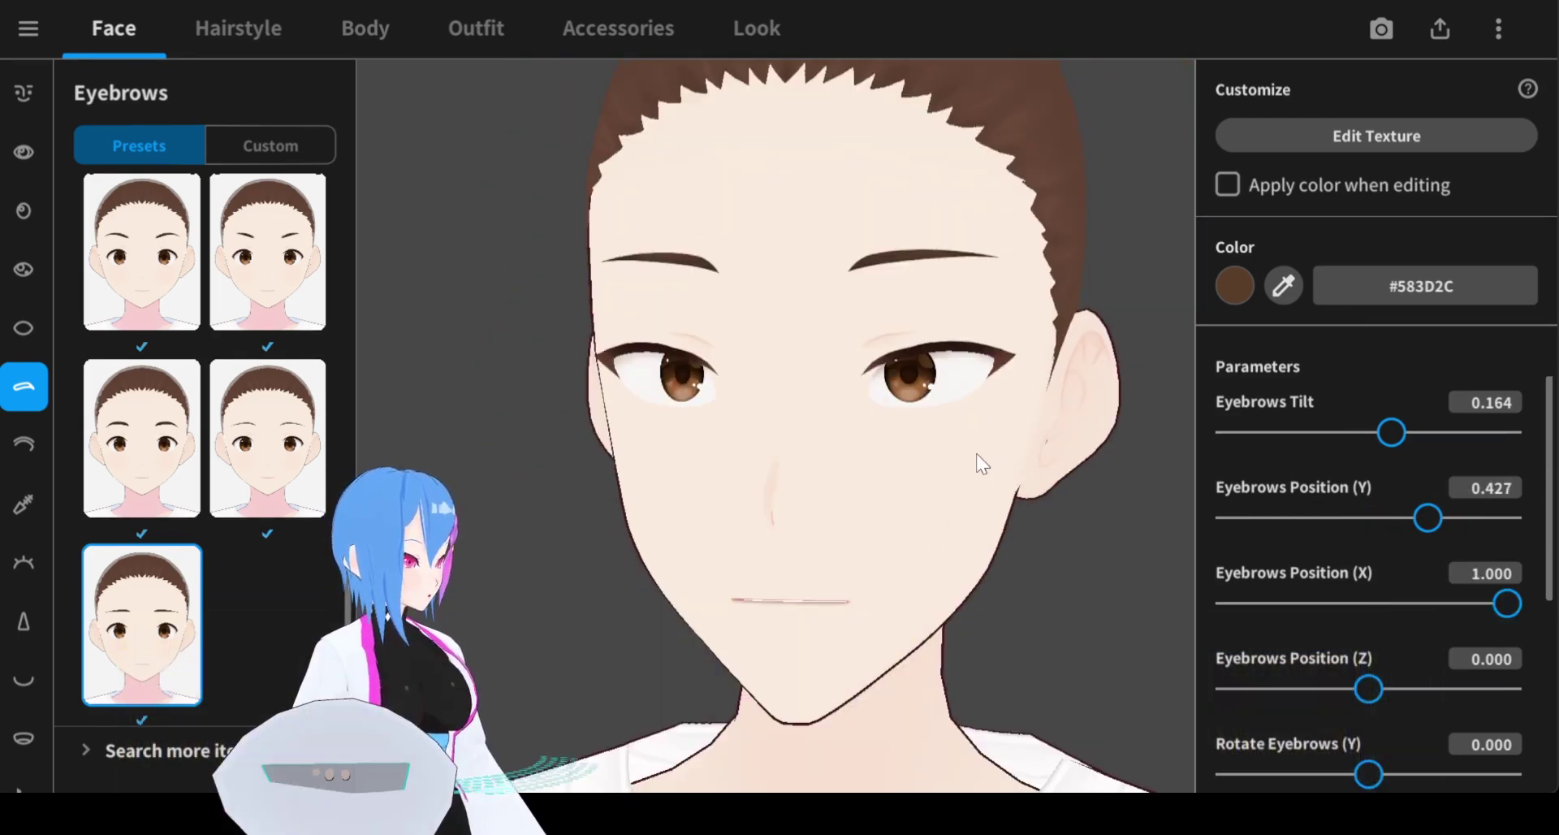
Check the eyebrow spacing from an angle and raise Eyebrows Position (X) beyond 1.000 to spread the eyebrows farther apart.
{"action": "right_click_drag", "start_coordinate": [962, 451], "coordinate": [933, 431]}
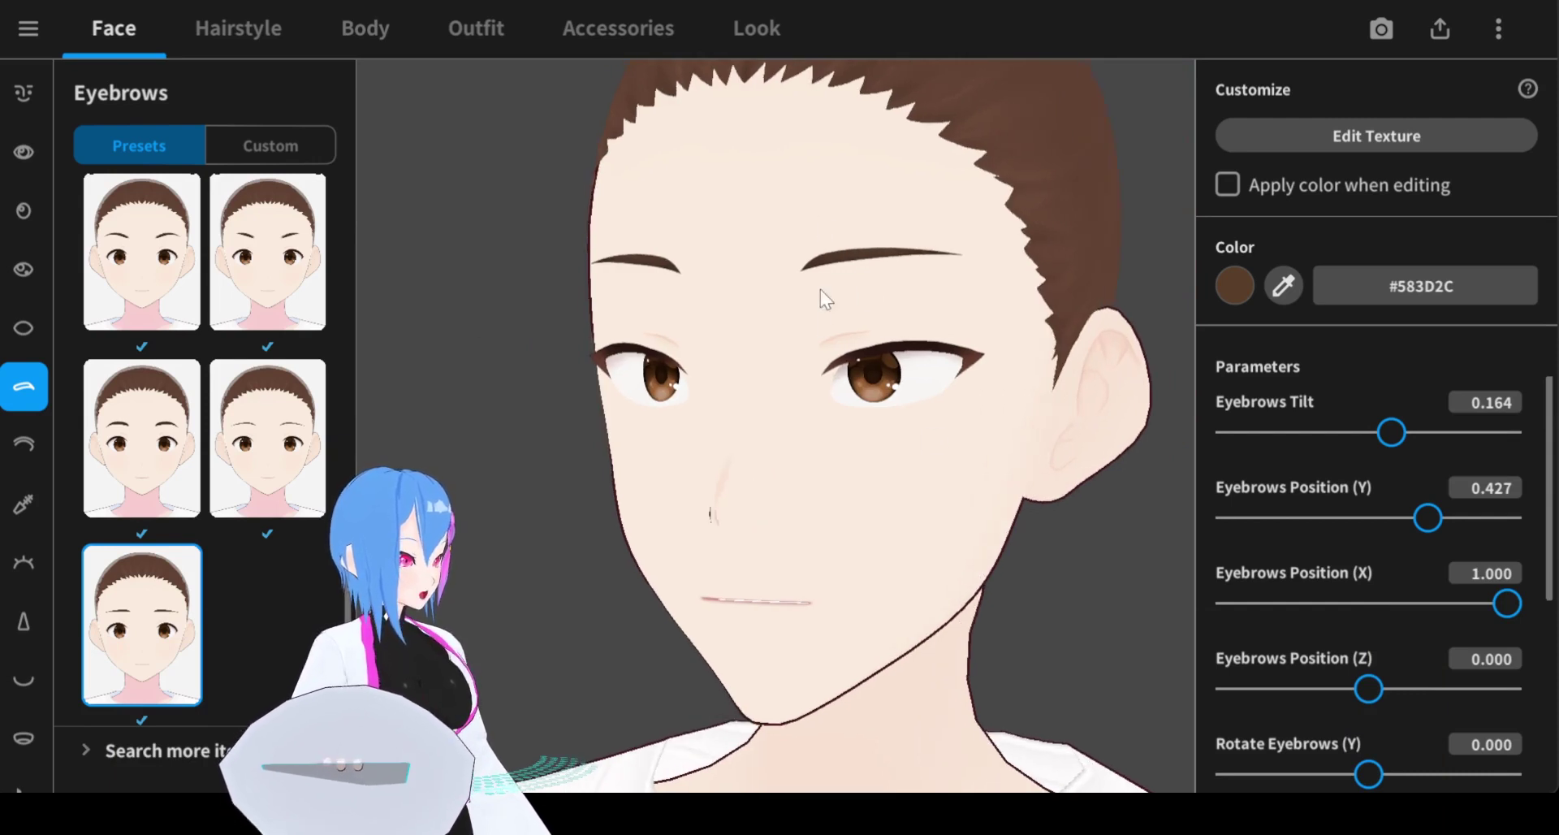
{"action": "right_click_drag", "start_coordinate": [985, 295], "coordinate": [1047, 300]}
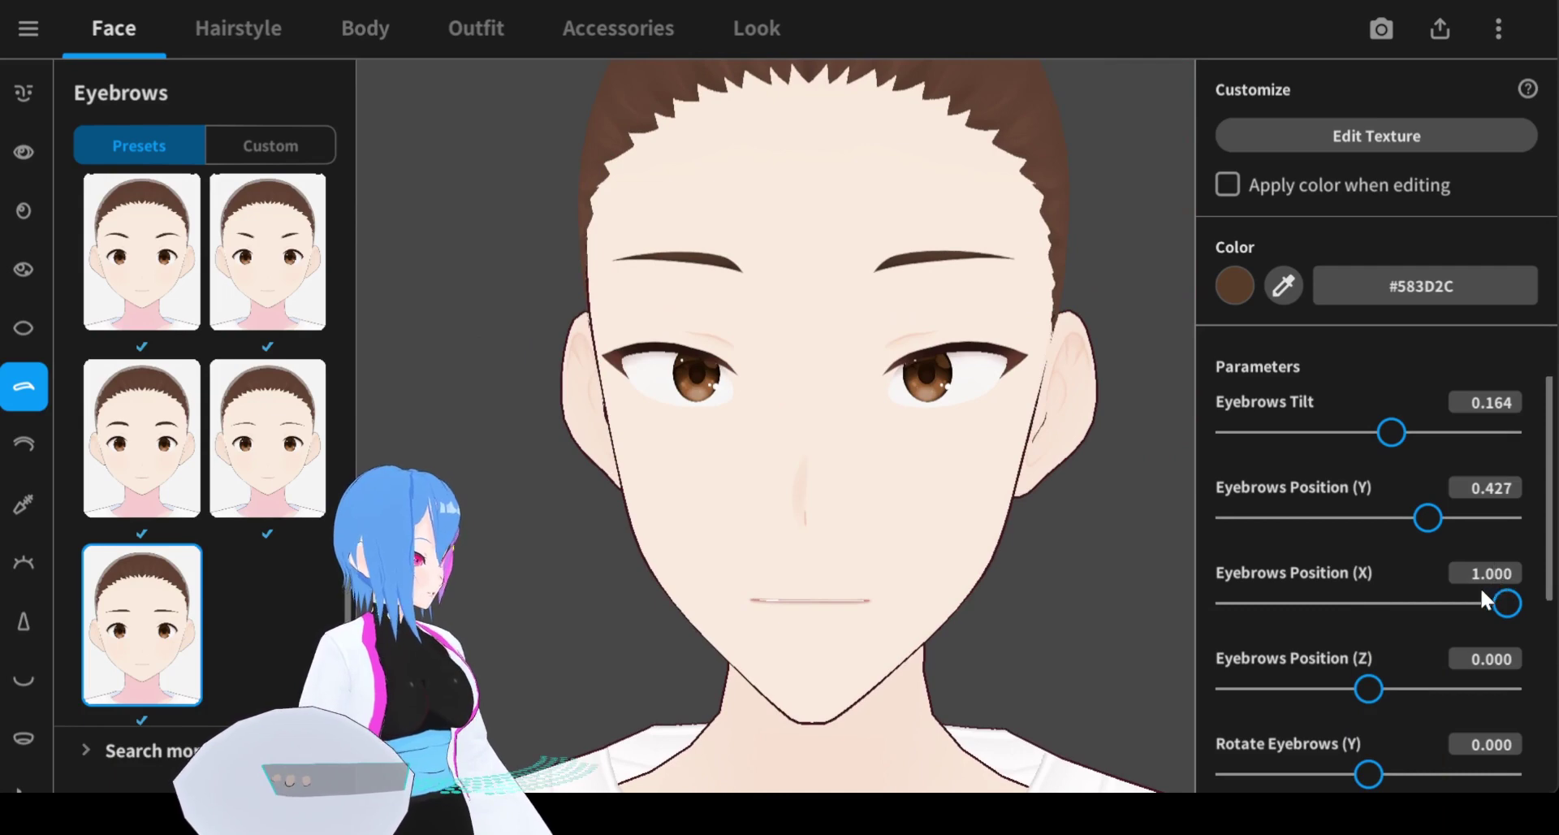
{"action": "type", "text": "5"}
{"action": "key", "text": "Return"}
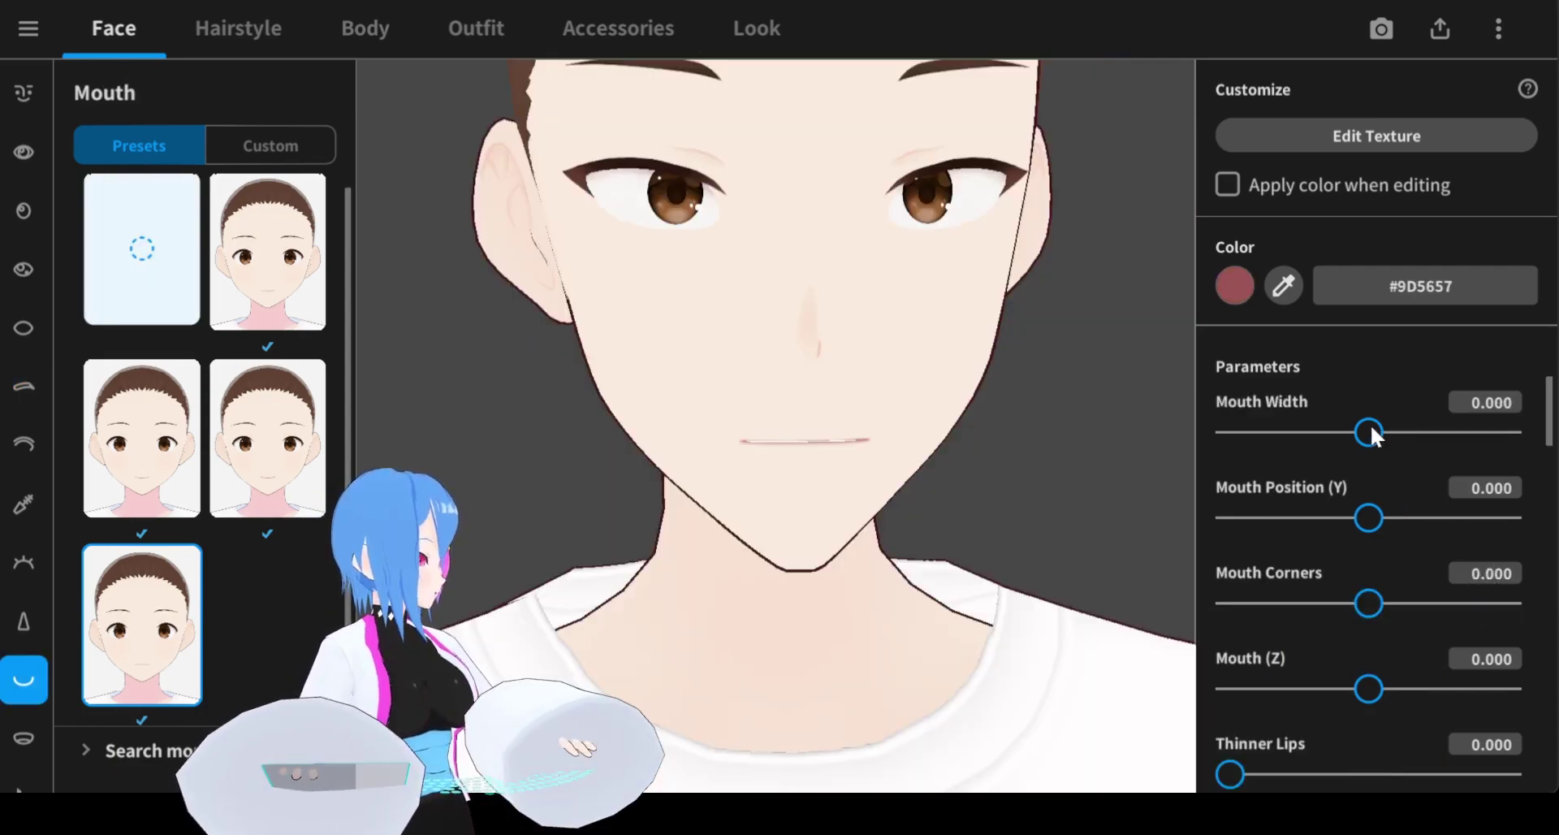
Set Mouth Width to about -0.419 and Mouth Position (Y) to about 0.046.
{"action": "left_click_drag", "start_coordinate": [1370, 426], "coordinate": [1318, 438]}
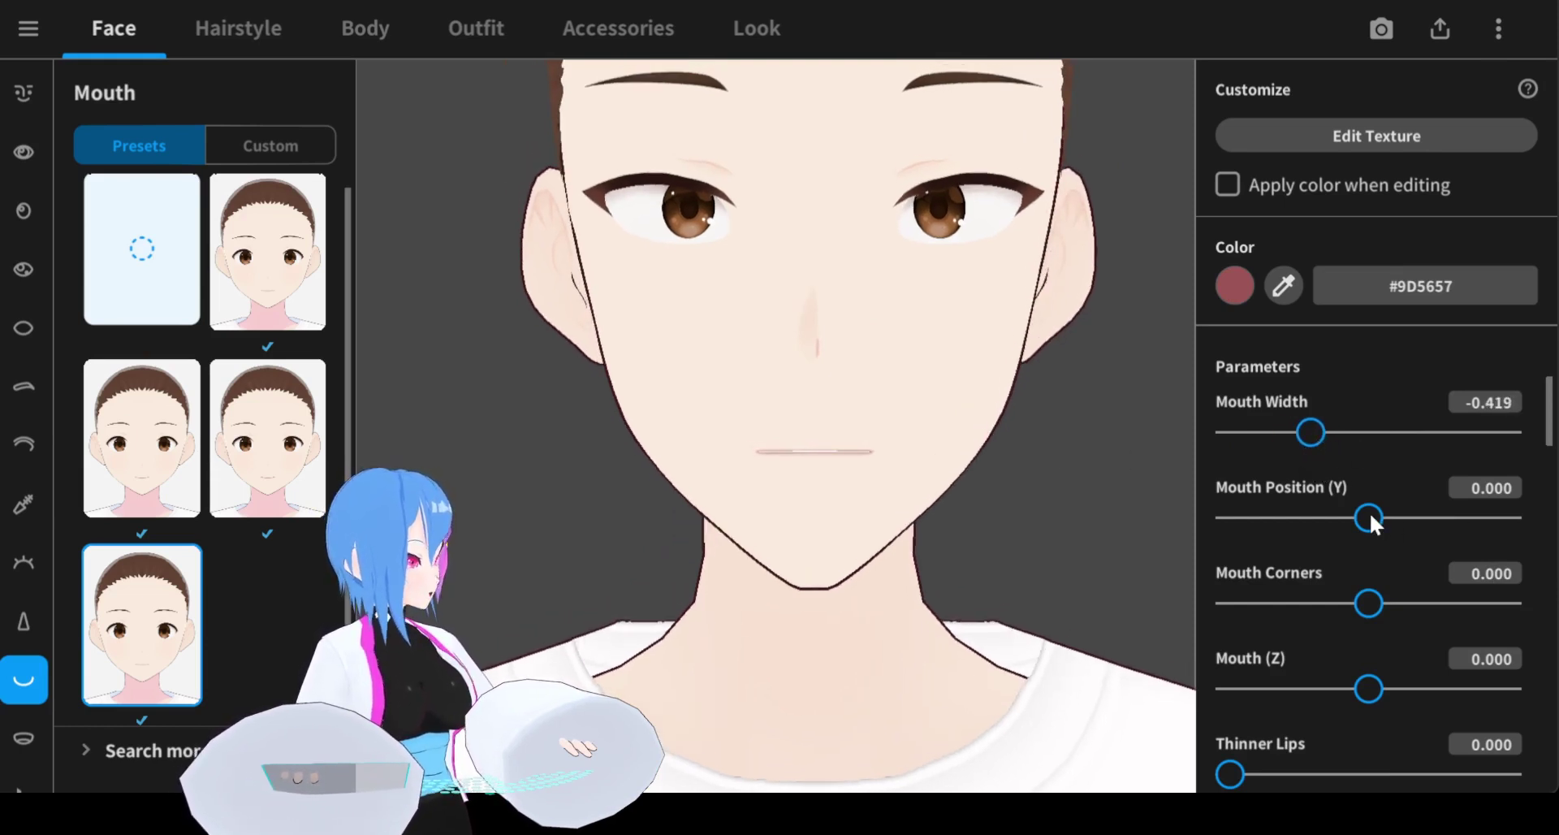
{"action": "mouse_move", "coordinate": [1363, 518]}
{"action": "left_mouse_down"}
{"action": "mouse_move", "coordinate": [1329, 528]}
{"action": "mouse_move", "coordinate": [1365, 525]}
{"action": "left_mouse_up"}
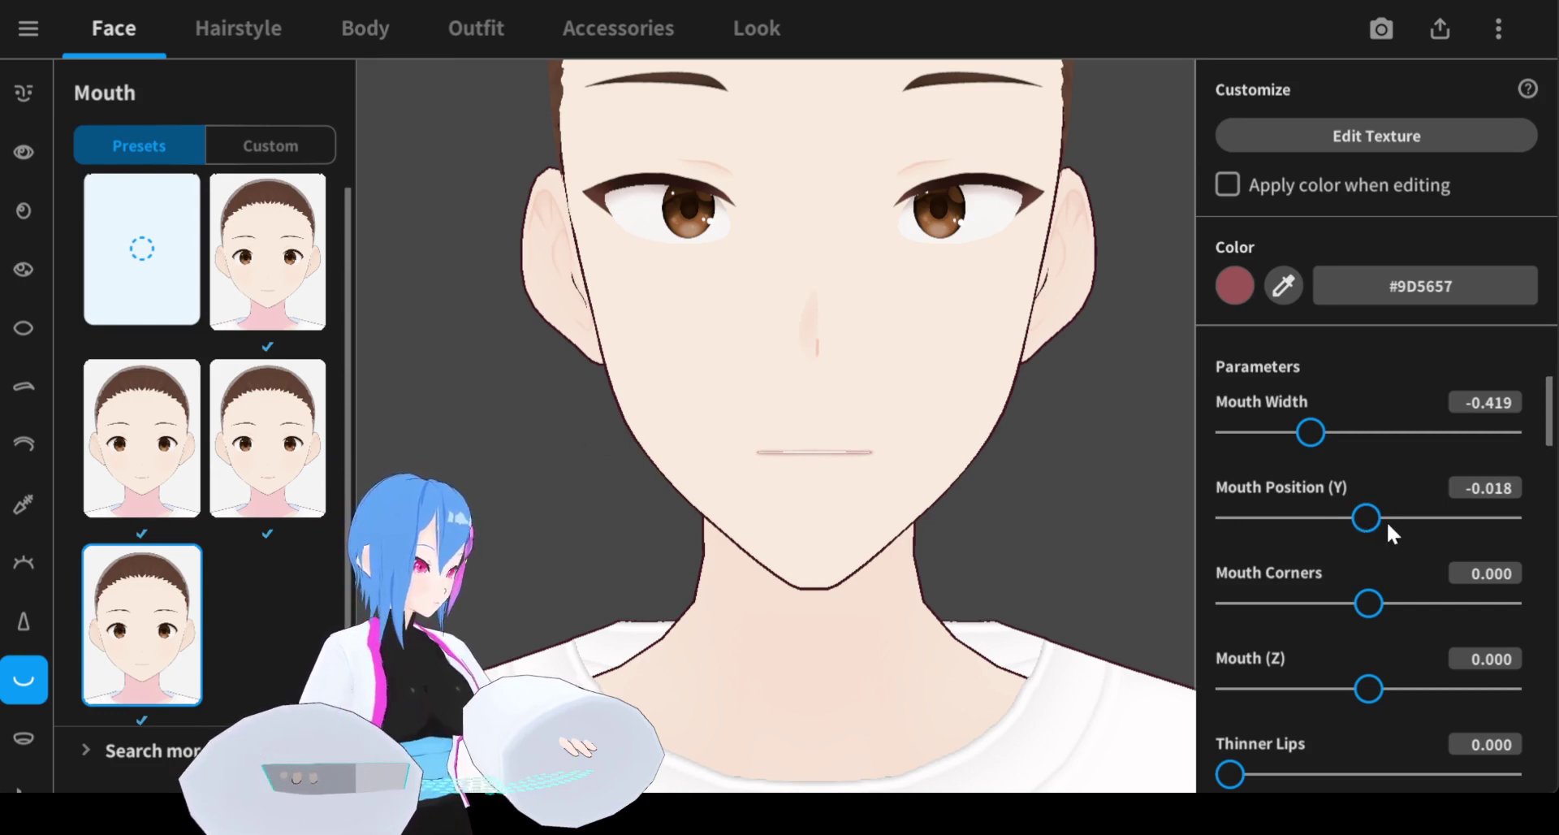
{"action": "left_click_drag", "start_coordinate": [1367, 518], "coordinate": [1375, 519]}
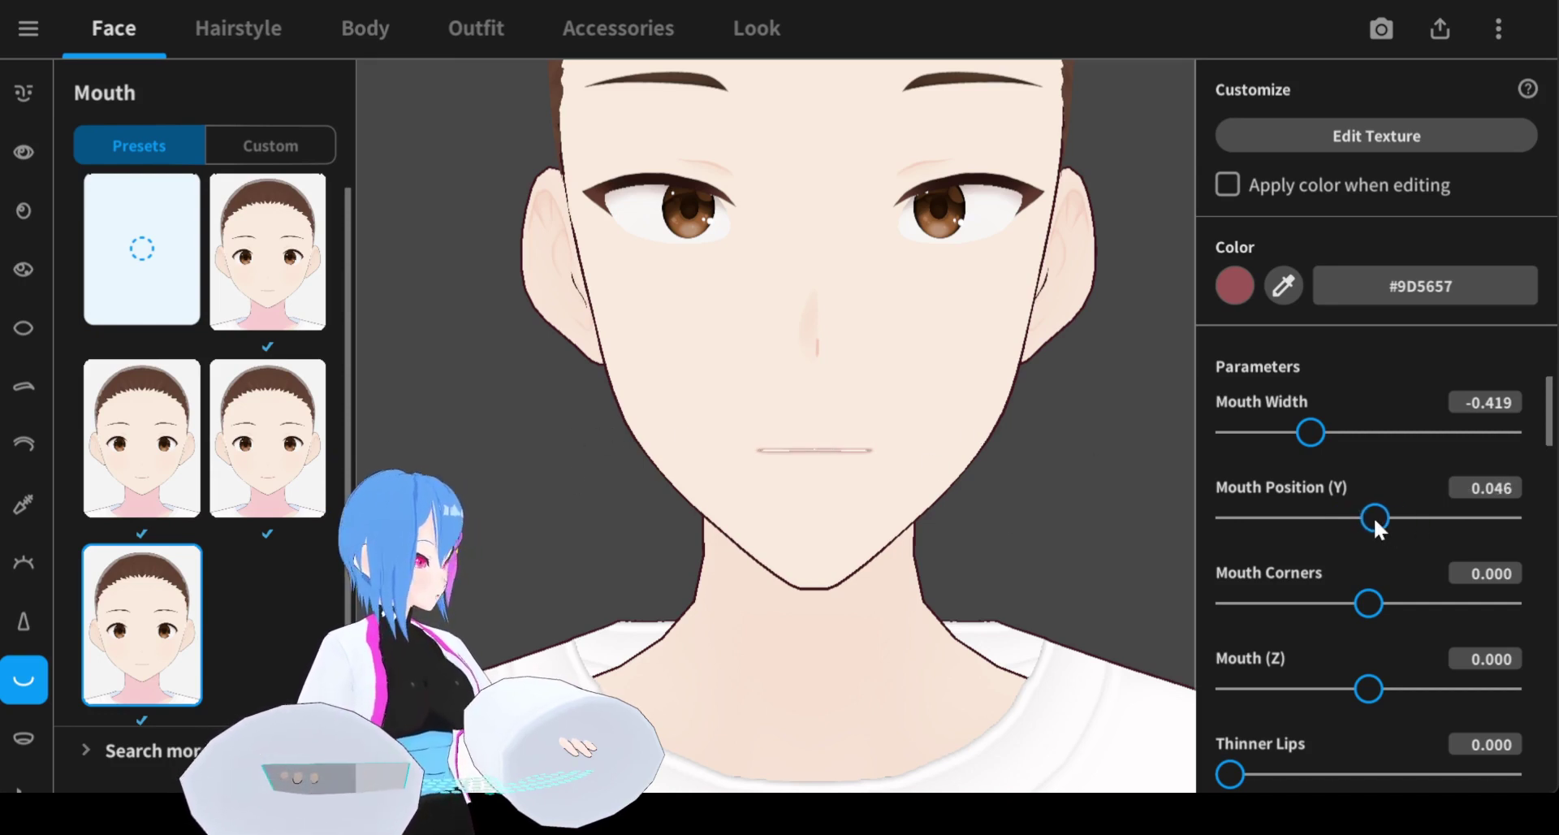
{"action": "right_click_drag", "start_coordinate": [966, 497], "coordinate": [871, 494]}
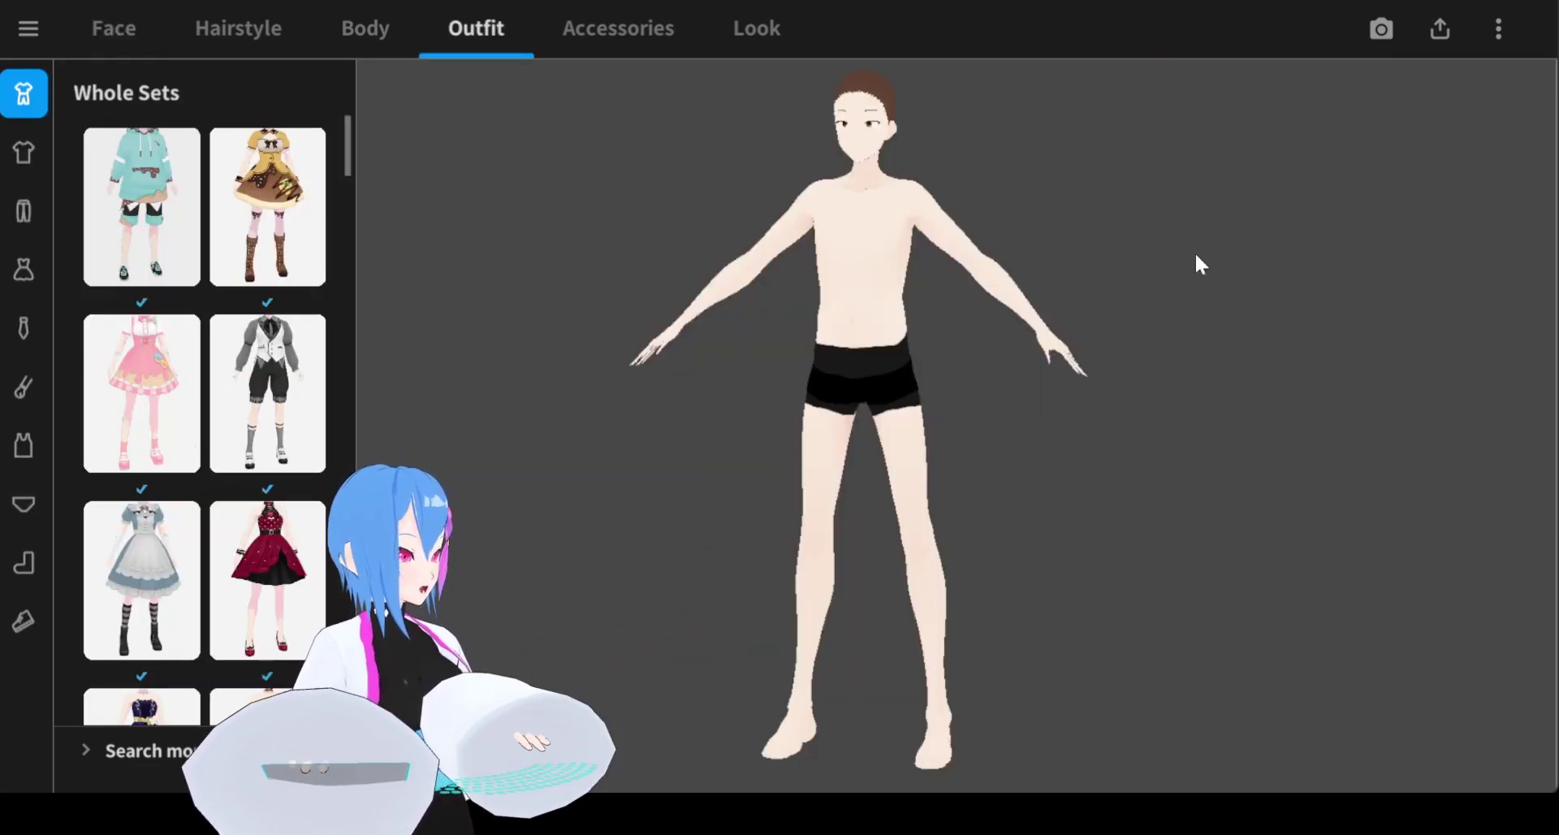
Apply the teal ice-cream hoodie whole set and view its separate top, bottoms and shoes items.
{"action": "left_click", "coordinate": [140, 244]}
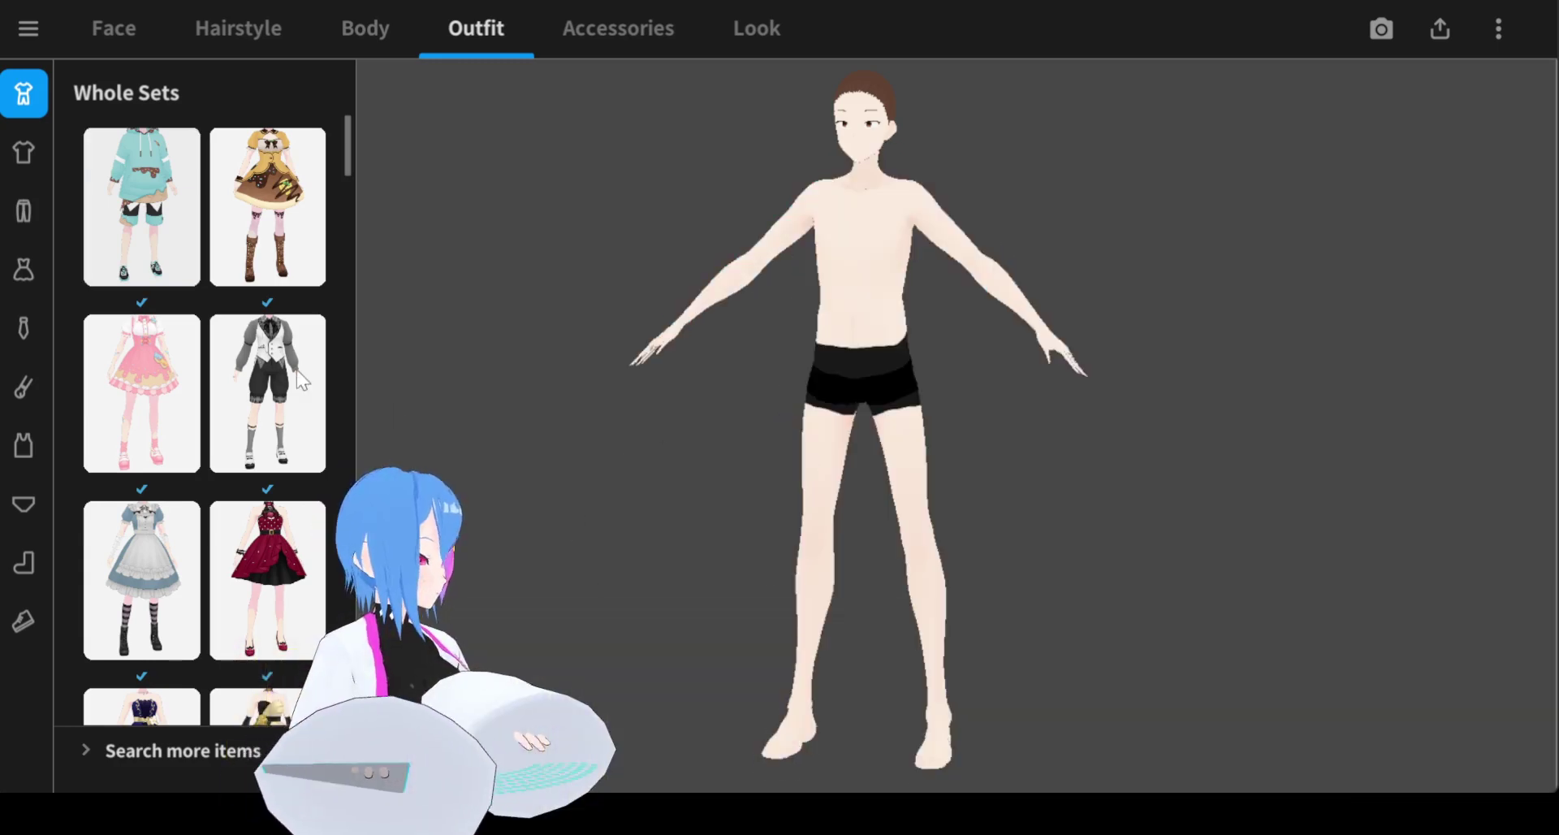
{"action": "left_click", "coordinate": [25, 161]}
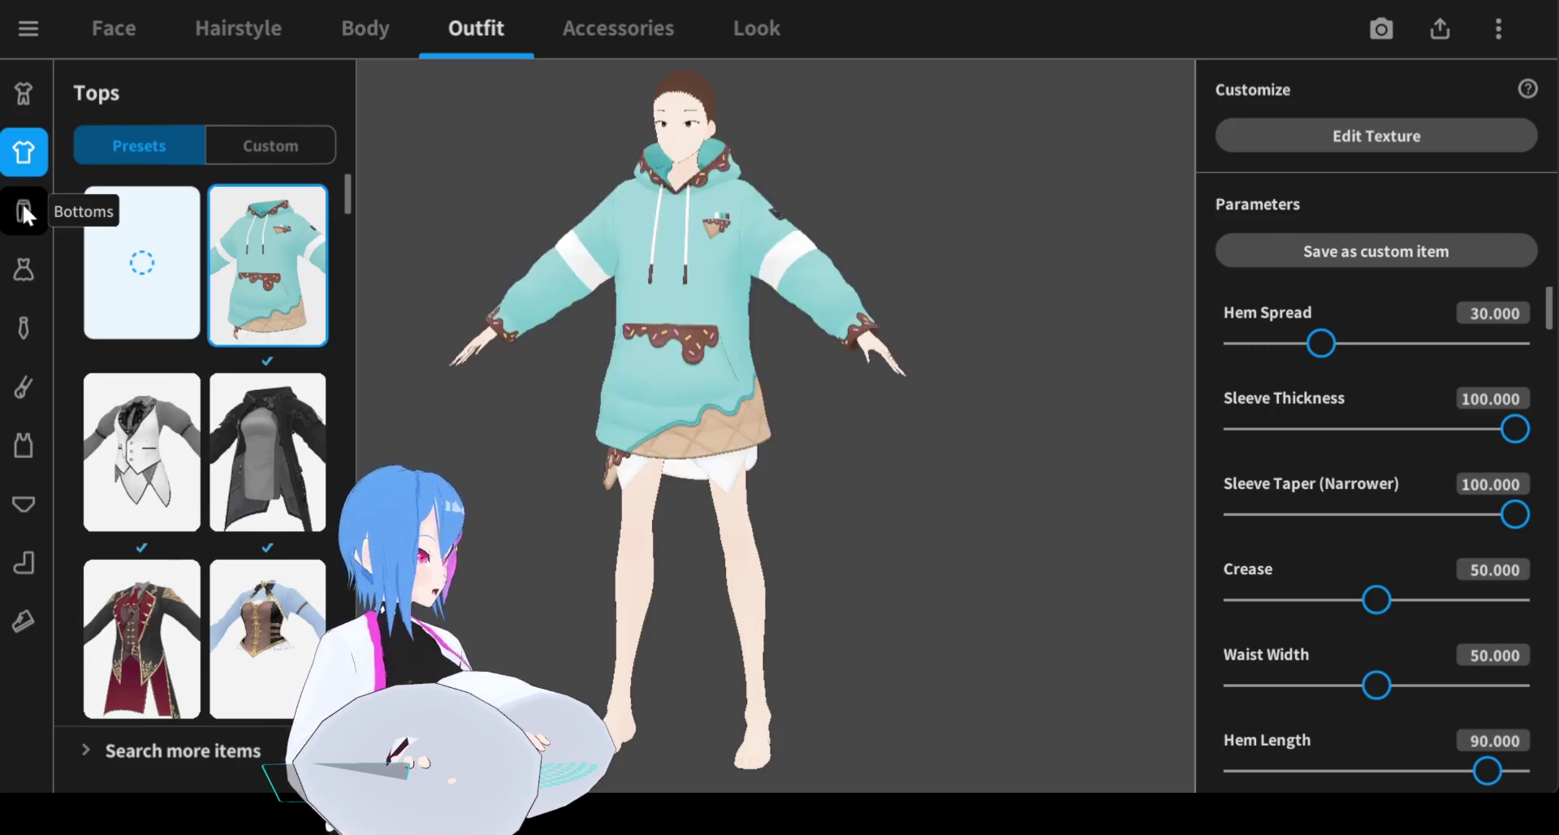
{"action": "left_click", "coordinate": [23, 203]}
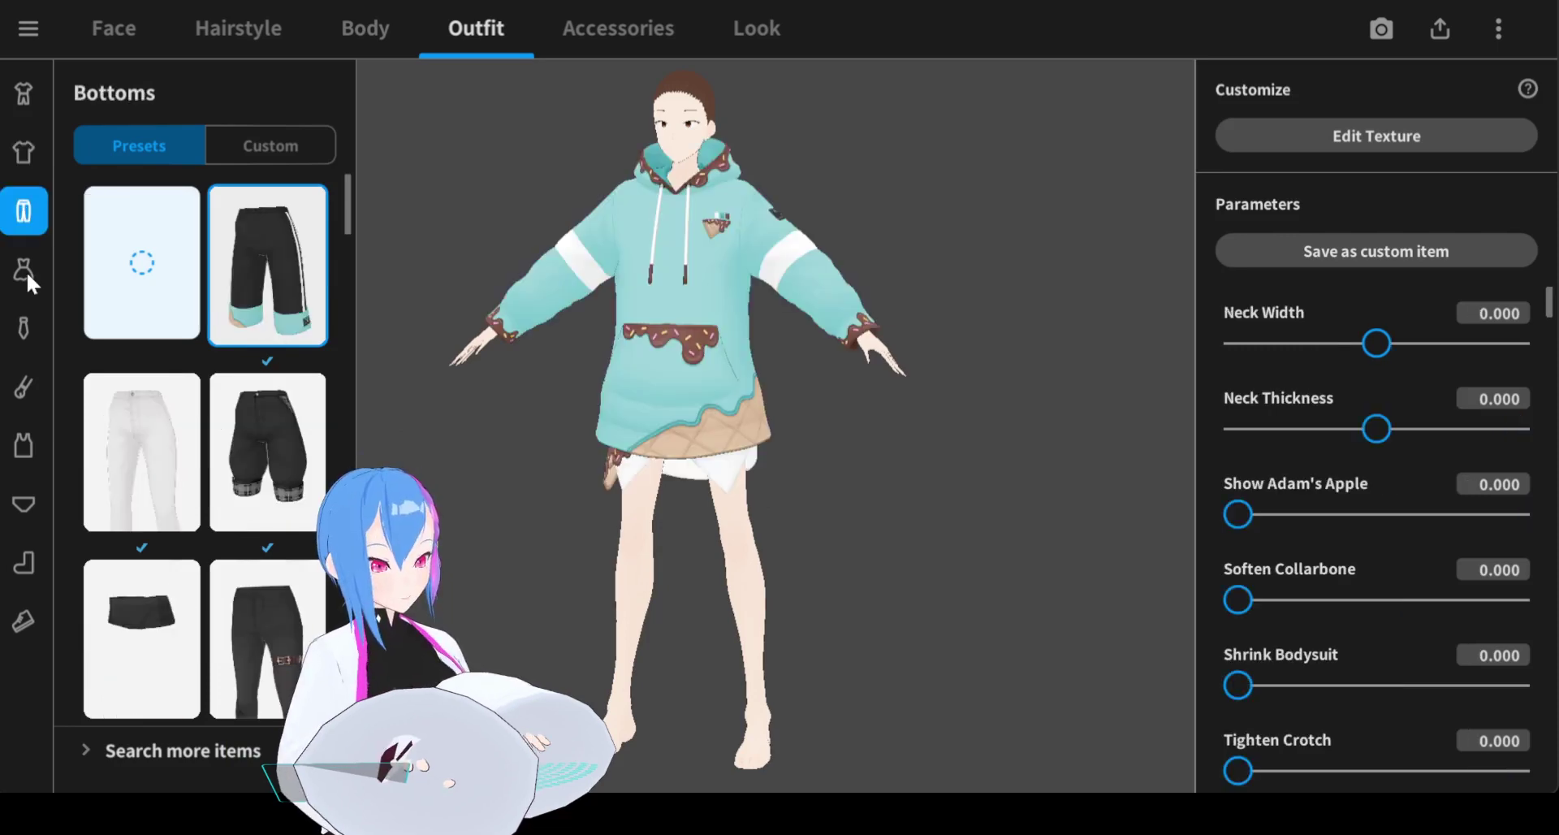
{"action": "left_click", "coordinate": [23, 621]}
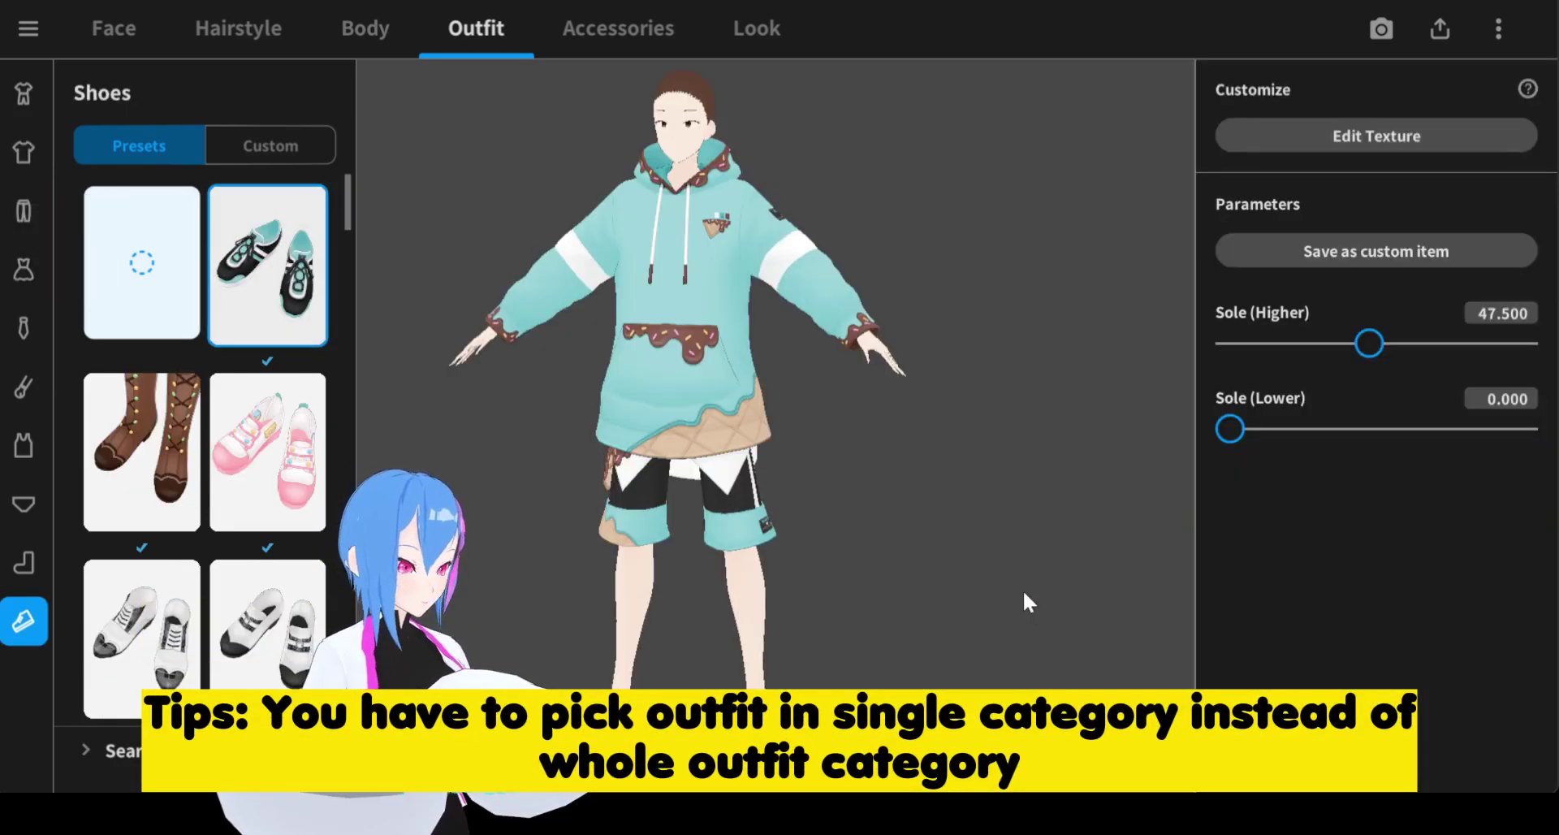
{"action": "mouse_move", "coordinate": [1023, 593]}
{"action": "left_mouse_down"}
{"action": "mouse_move", "coordinate": [914, 596]}
{"action": "mouse_move", "coordinate": [1037, 584]}
{"action": "left_mouse_up"}
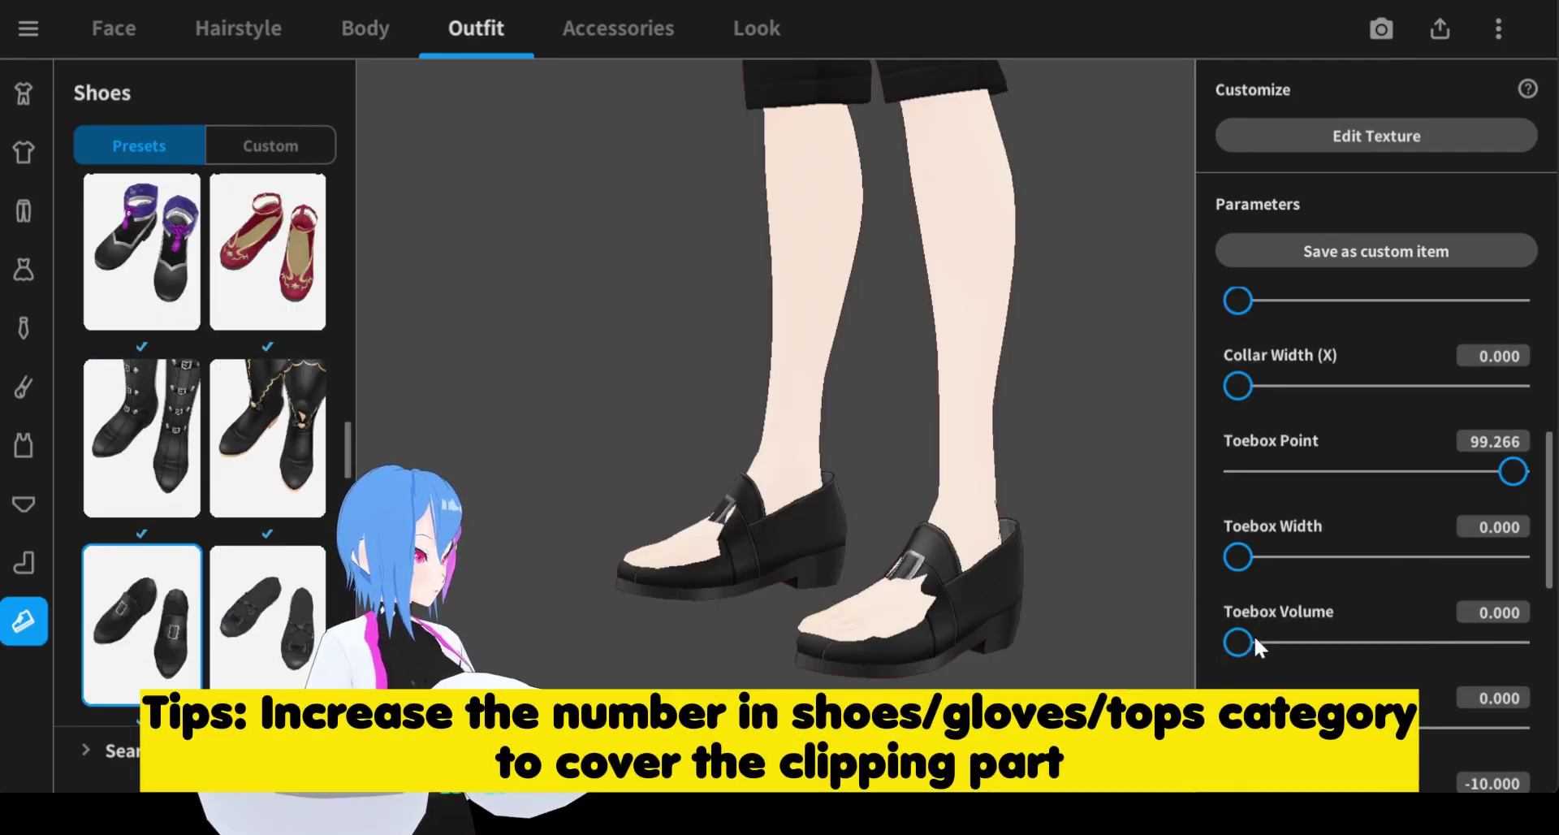
Fix clipping by increasing the black shoes' Toebox Volume and reducing the Body Suit's Stretch Fingers under the glove.
{"action": "left_click_drag", "start_coordinate": [1242, 641], "coordinate": [1351, 636]}
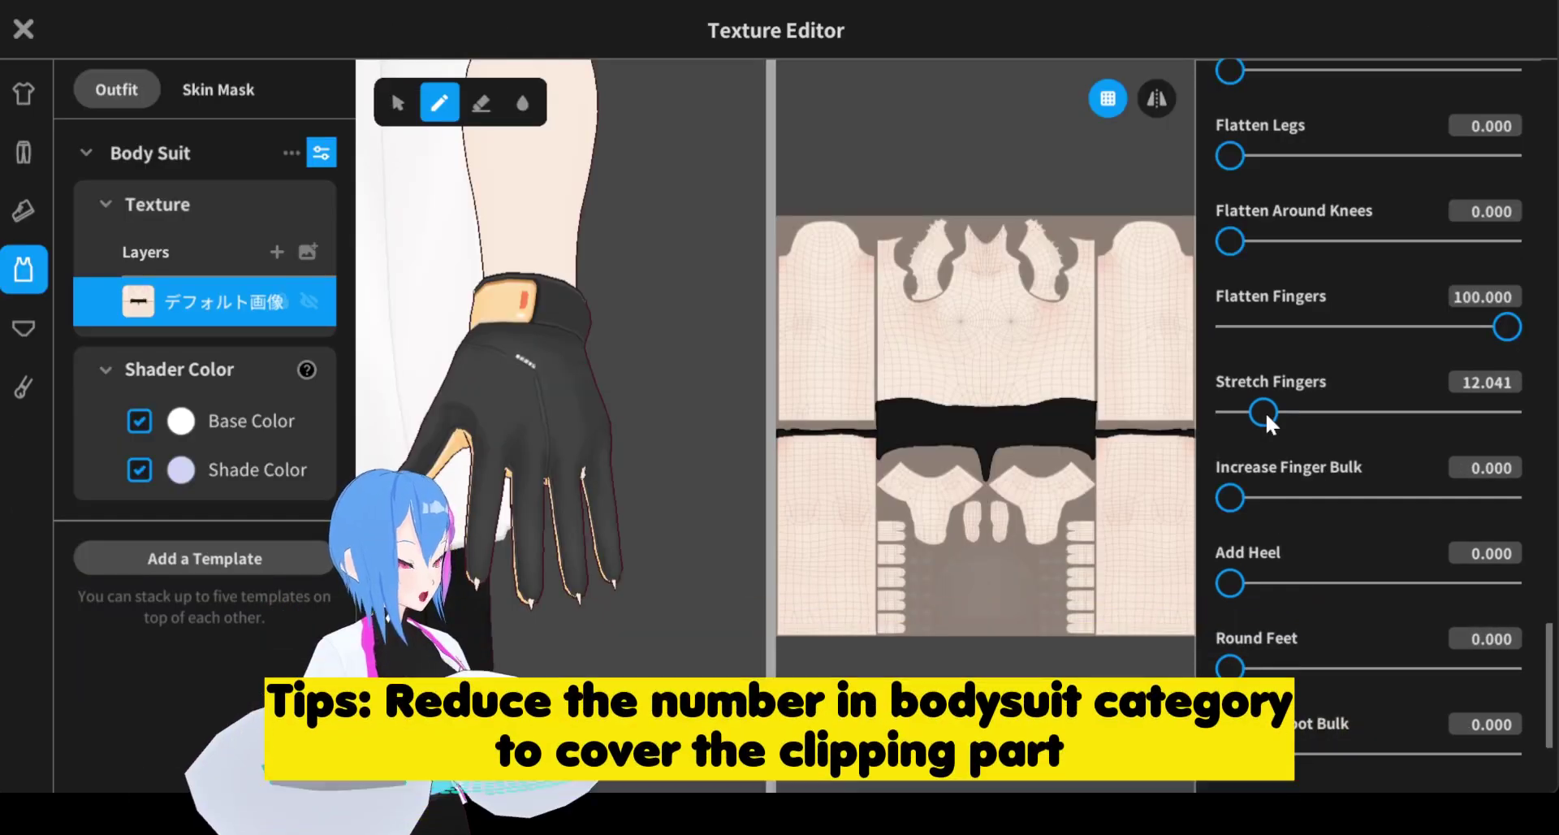
{"action": "left_click_drag", "start_coordinate": [1264, 412], "coordinate": [1223, 412]}
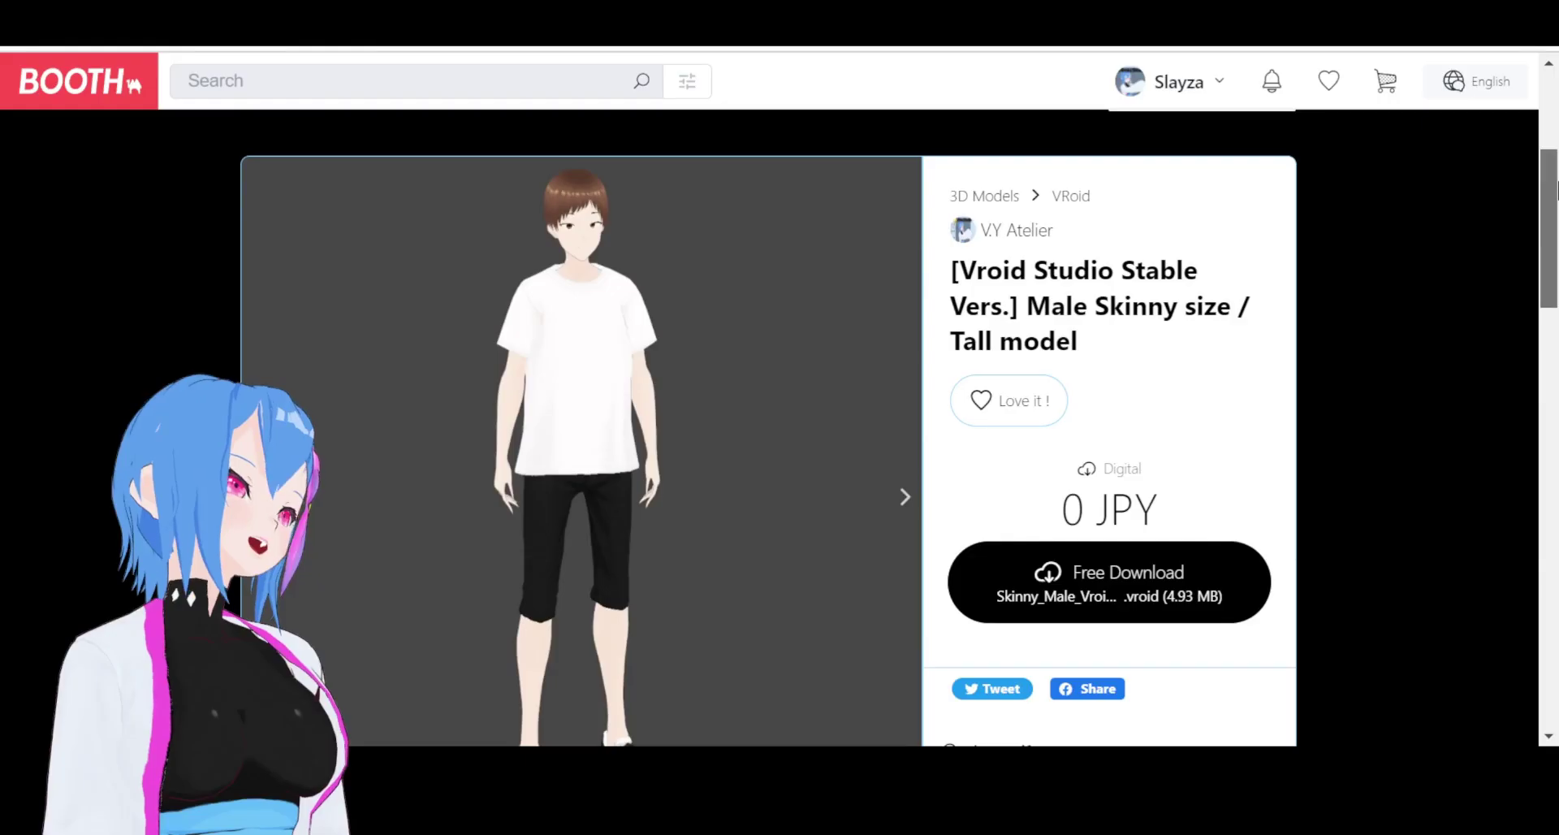
View the free "Male Skinny size / Tall model" VRoid listing on BOOTH.
{"action": "left_click_drag", "start_coordinate": [1555, 191], "coordinate": [1556, 279]}
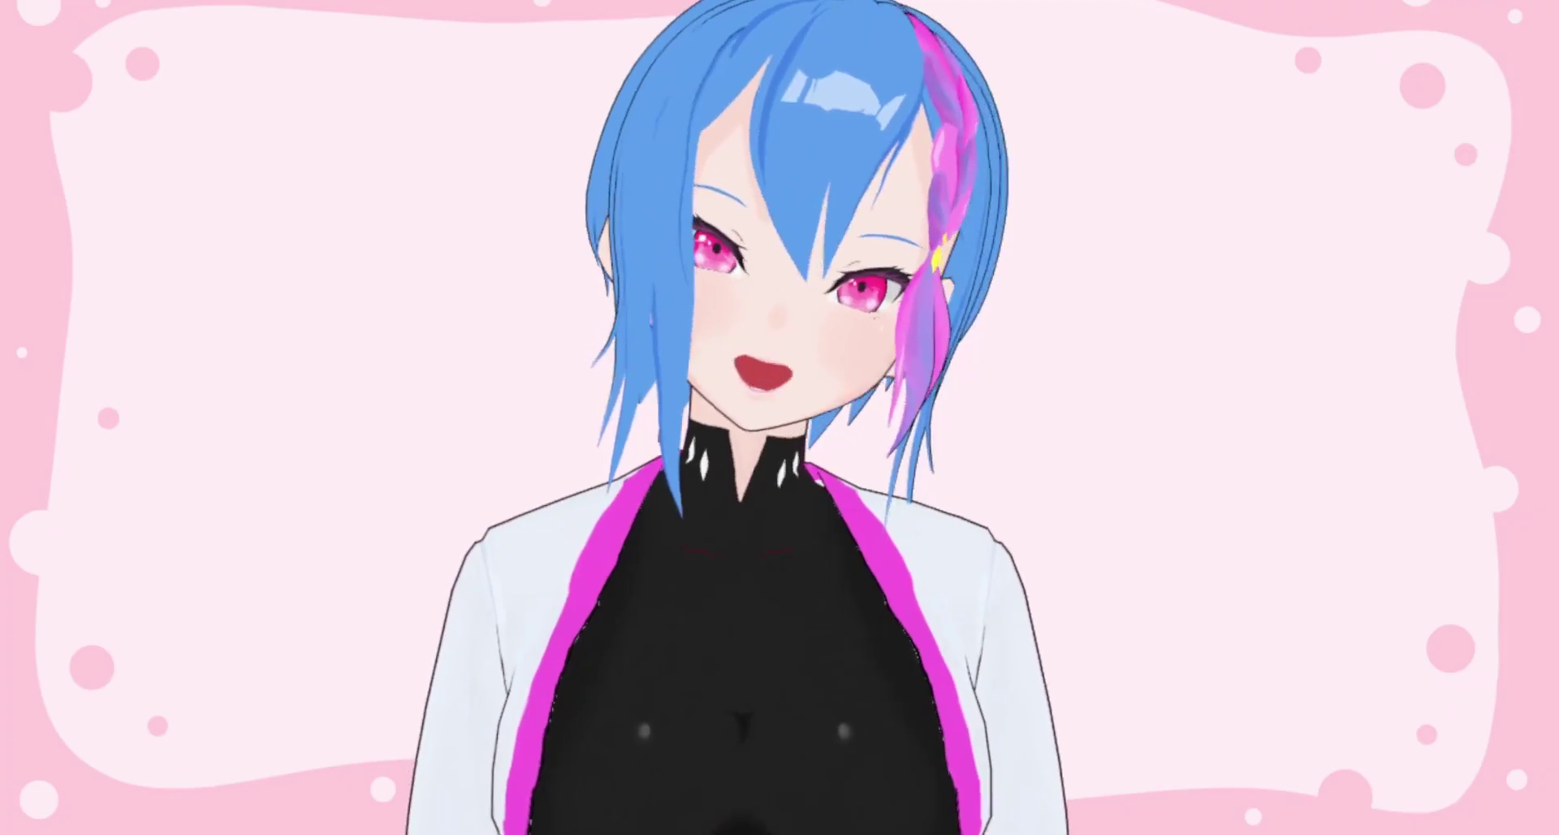